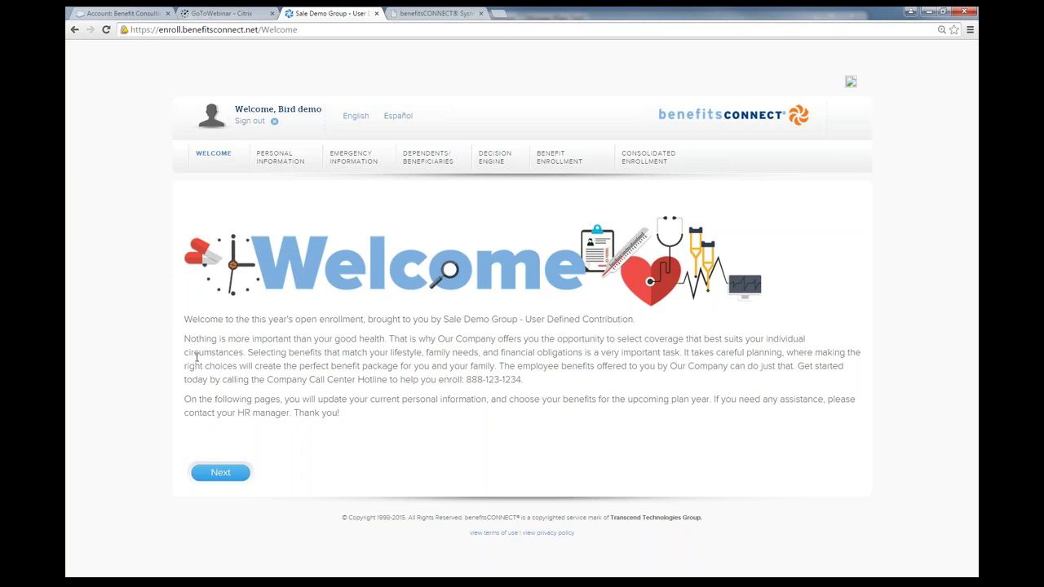
- Continue to the personal information form and look over its name, Social Security number and date of birth fields
{"action": "left_click", "coordinate": [220, 472]}
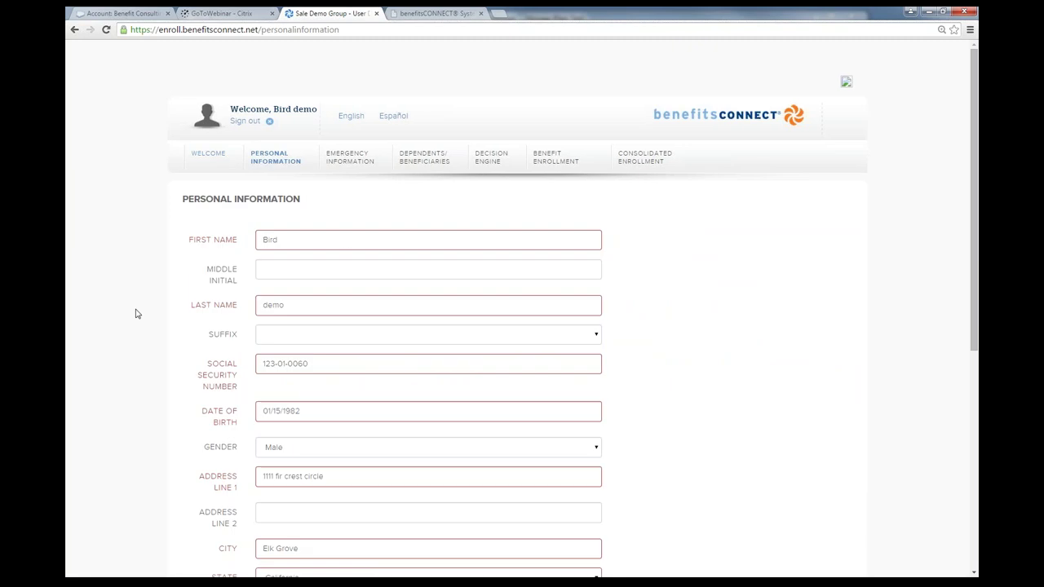
{"action": "scroll", "coordinate": [137, 314], "scroll_direction": "down", "scroll_amount": 1}
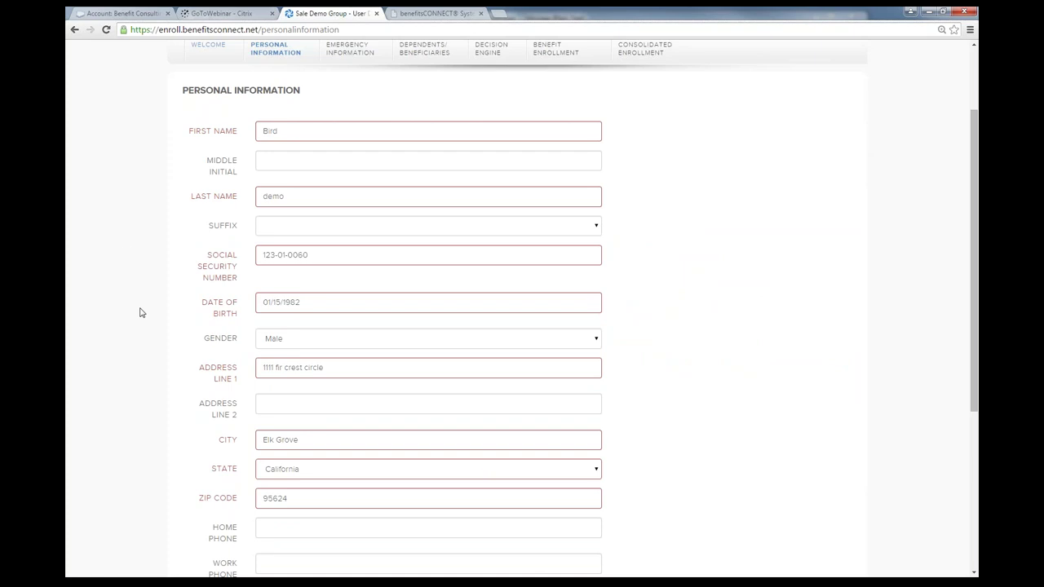
{"action": "scroll", "coordinate": [126, 242], "scroll_direction": "down", "scroll_amount": 1}
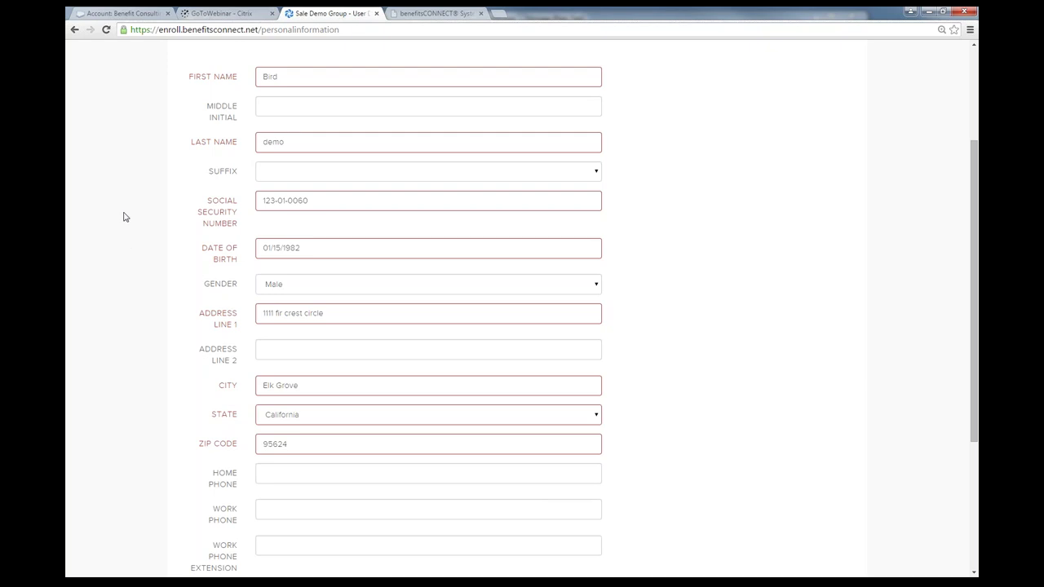
{"action": "scroll", "coordinate": [124, 215], "scroll_direction": "down", "scroll_amount": 1}
{"action": "scroll", "coordinate": [171, 164], "scroll_direction": "up", "scroll_amount": 1}
{"action": "left_click", "coordinate": [276, 200]}
{"action": "left_click", "coordinate": [291, 248]}
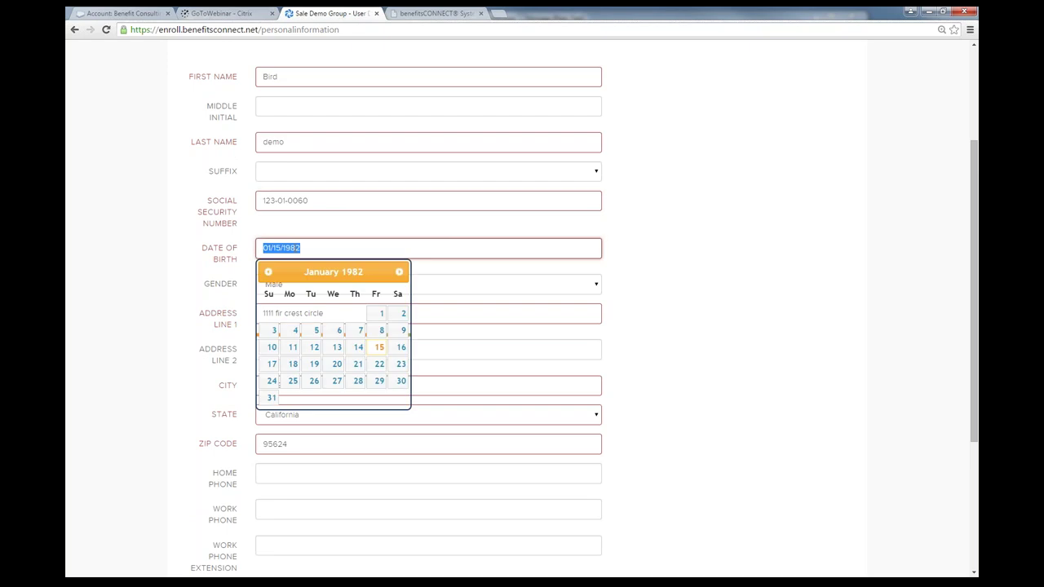
{"action": "left_click", "coordinate": [175, 213]}
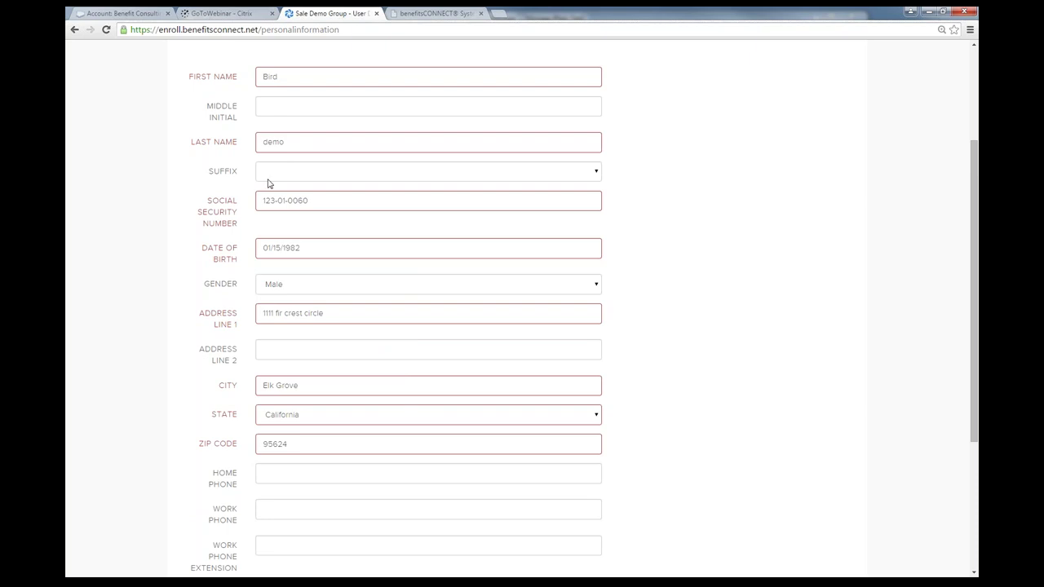
- Clear the required last name in the personal information form and try to submit the form without it
{"action": "double_click", "coordinate": [300, 144]}
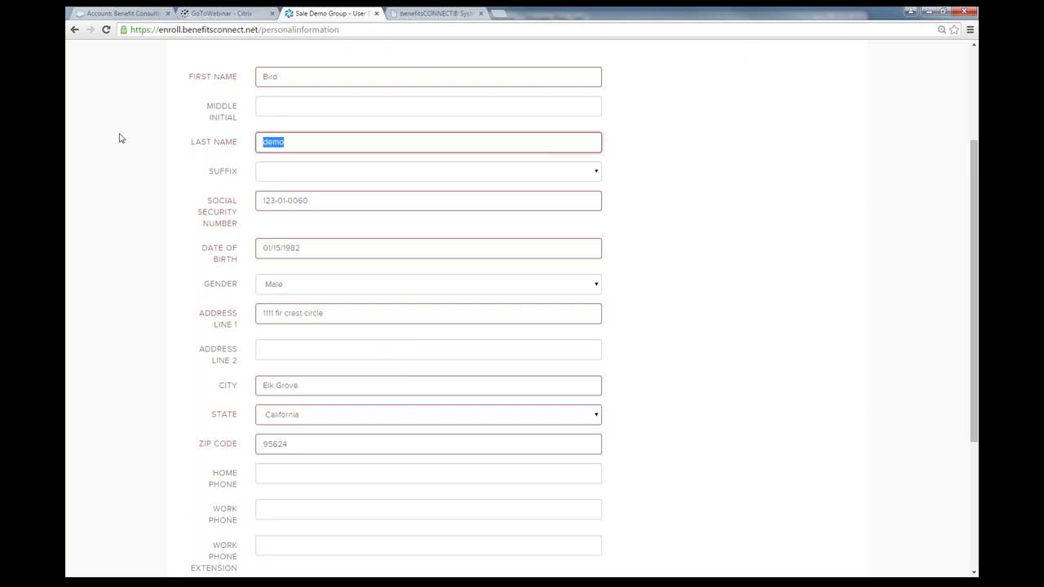
{"action": "key", "text": "BackSpace"}
{"action": "scroll", "coordinate": [176, 292], "scroll_direction": "down", "scroll_amount": 3}
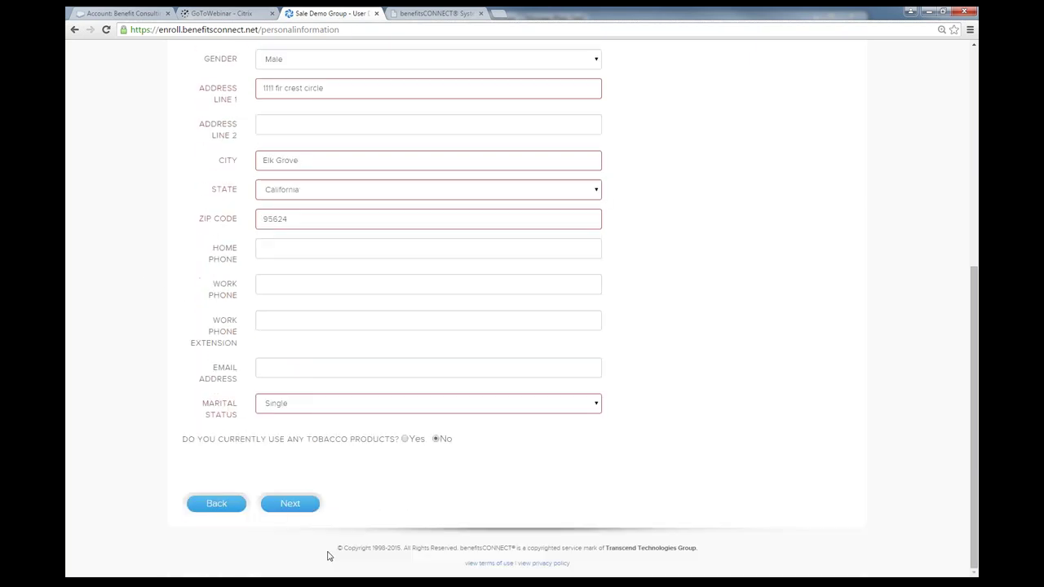
{"action": "left_click", "coordinate": [289, 503]}
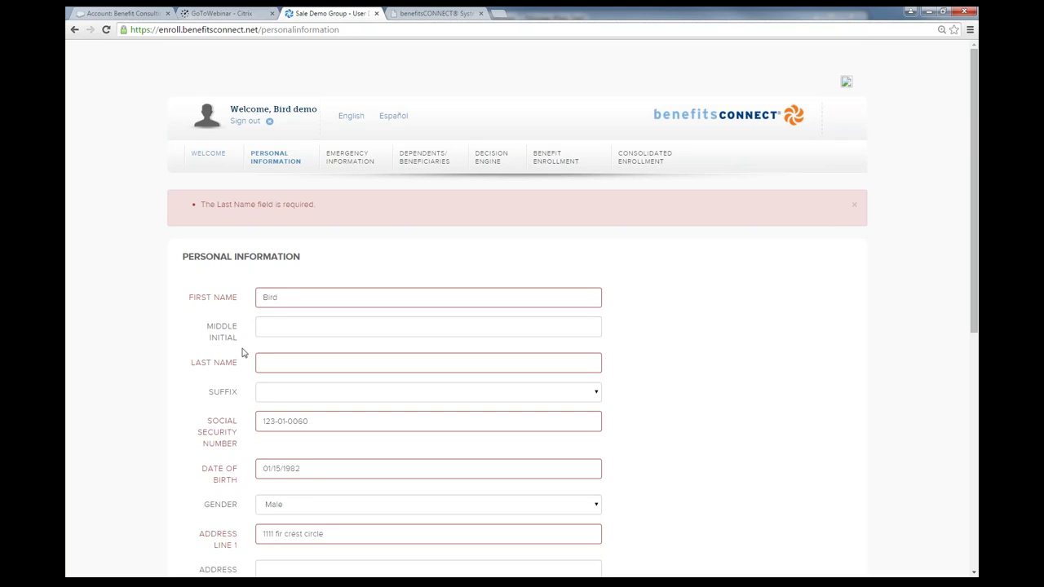
- Enter the employee's last name again and submit the personal information form
{"action": "left_click", "coordinate": [271, 357]}
{"action": "type", "text": "Demo"}
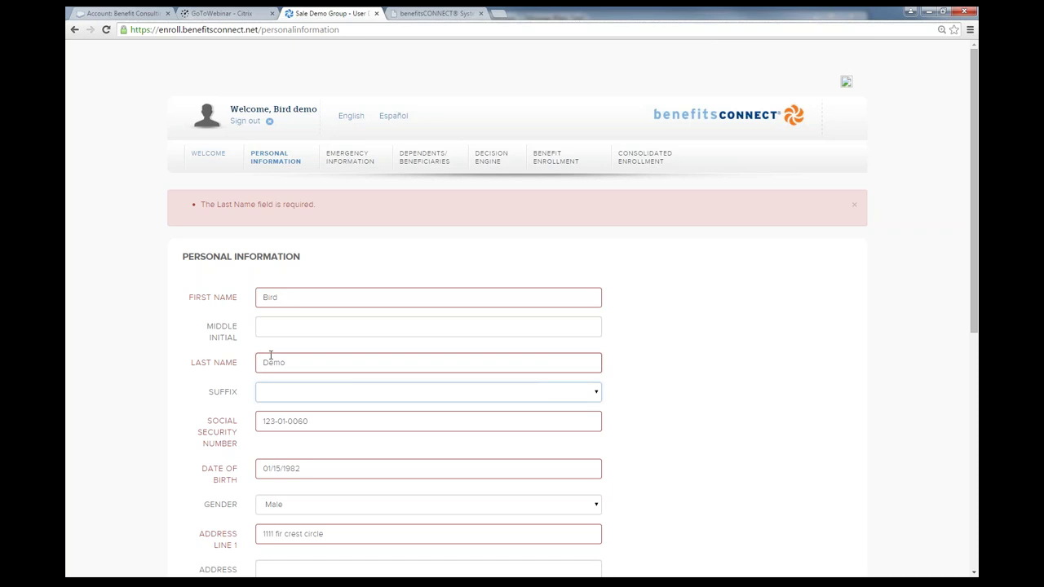
{"action": "key", "text": "Tab"}
{"action": "scroll", "coordinate": [121, 359], "scroll_direction": "down", "scroll_amount": 5}
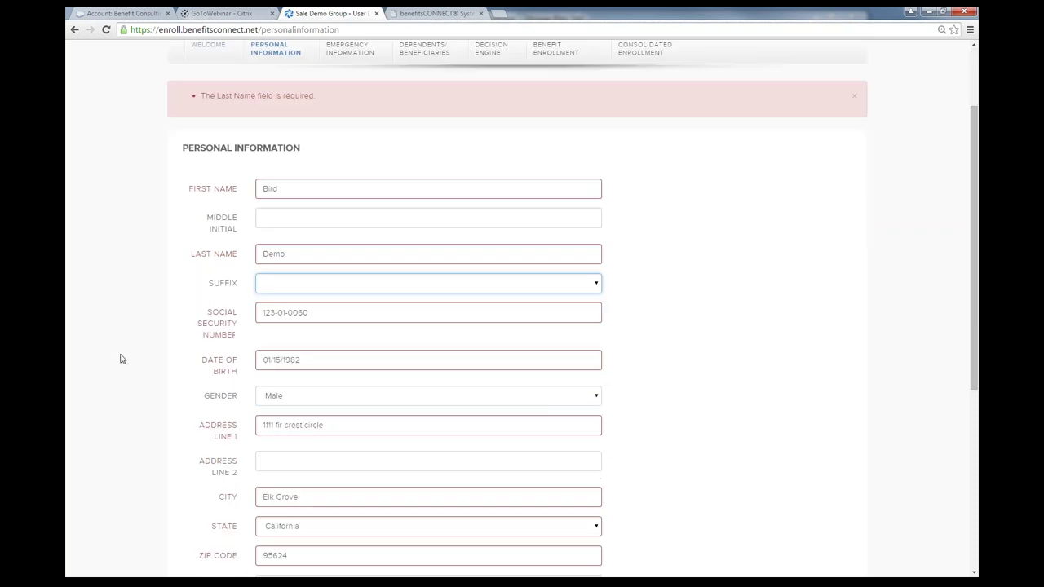
{"action": "left_click", "coordinate": [308, 513]}
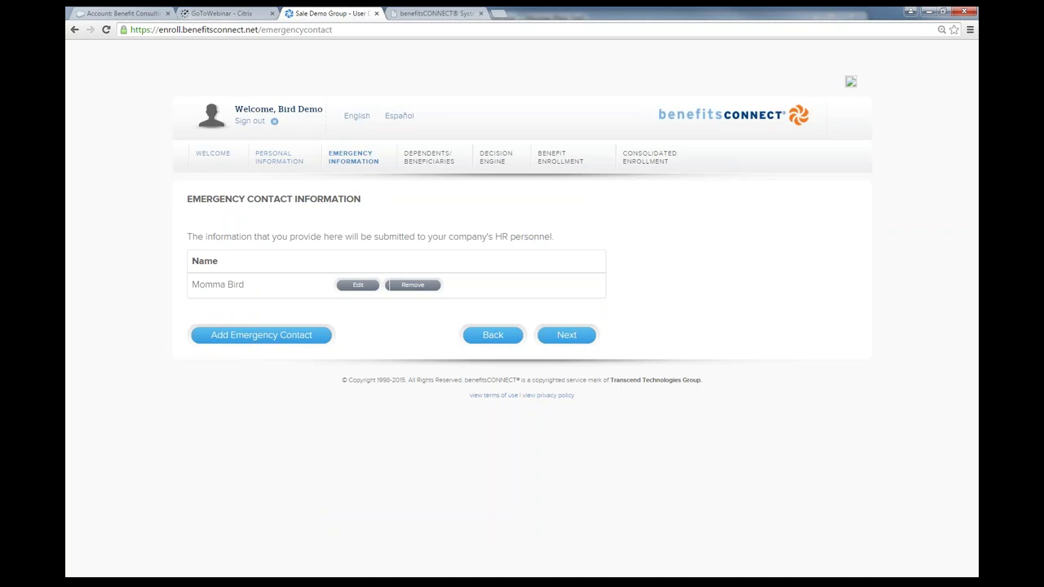
- Continue past the emergency contacts, examine the blank form for adding a beneficiary, and return to the dependent information without saving
{"action": "left_click", "coordinate": [571, 337]}
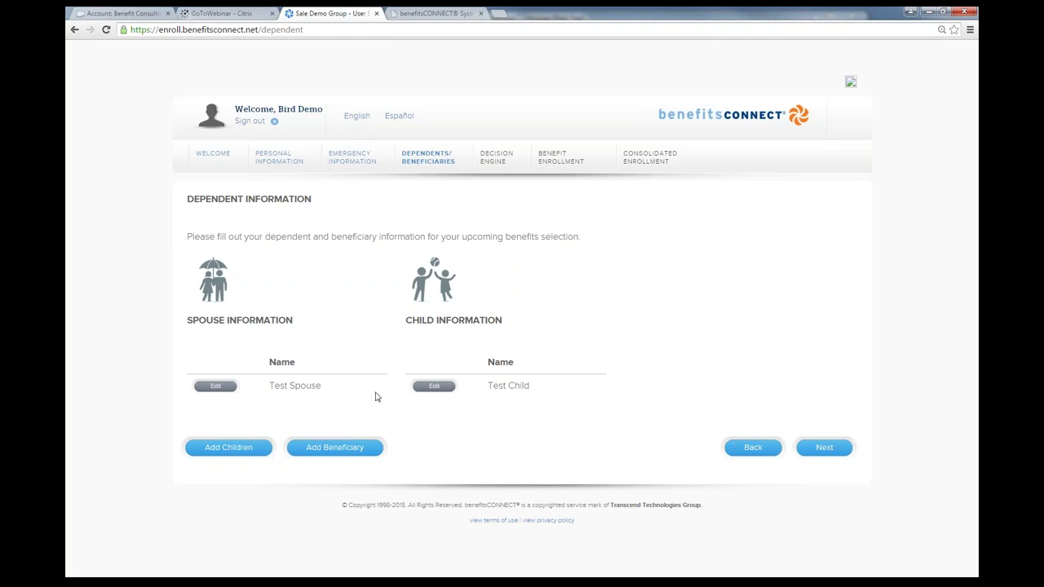
{"action": "left_click", "coordinate": [343, 451]}
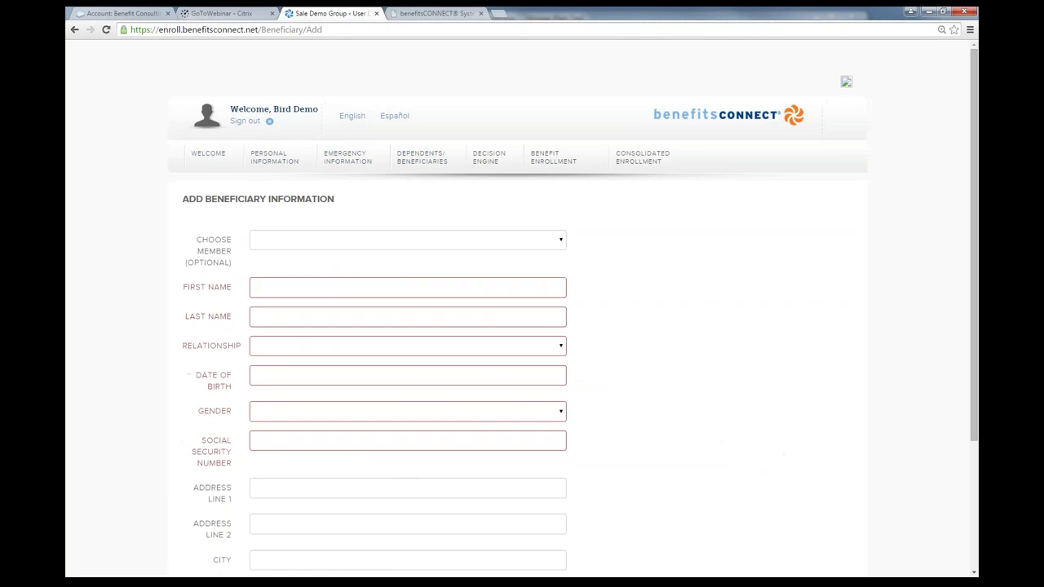
{"action": "scroll", "coordinate": [198, 240], "scroll_direction": "down", "scroll_amount": 2}
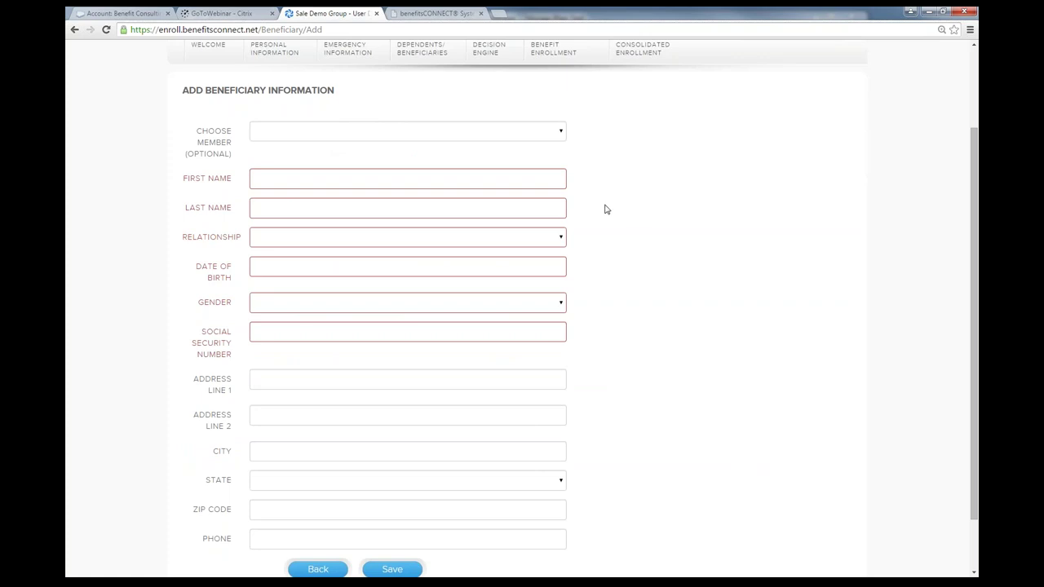
{"action": "scroll", "coordinate": [489, 367], "scroll_direction": "down", "scroll_amount": 1}
{"action": "left_click", "coordinate": [314, 504]}
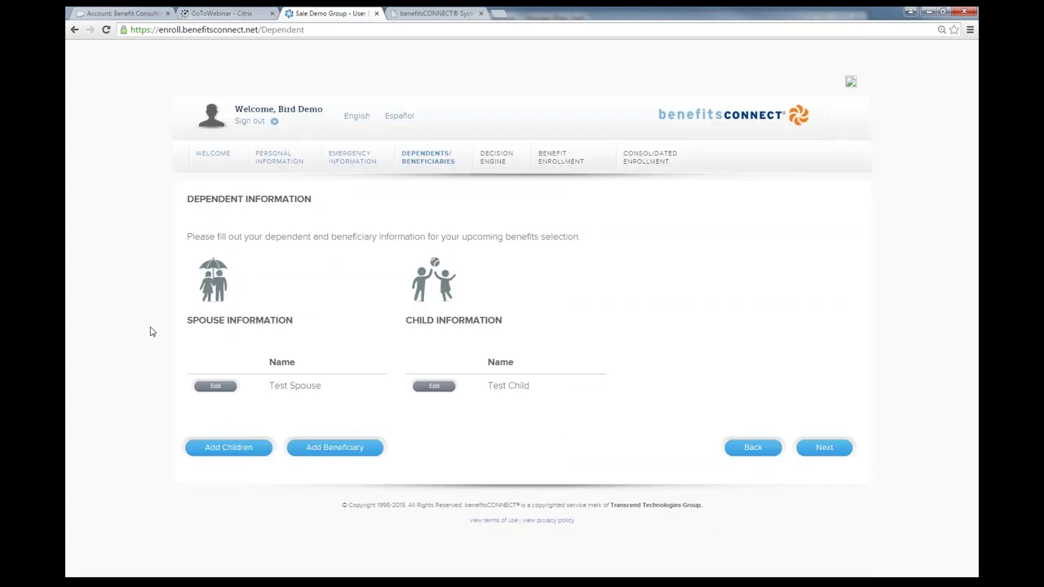
- Proceed to the decision engine, review the health questions, and submit the preselected answers
{"action": "left_click", "coordinate": [823, 447]}
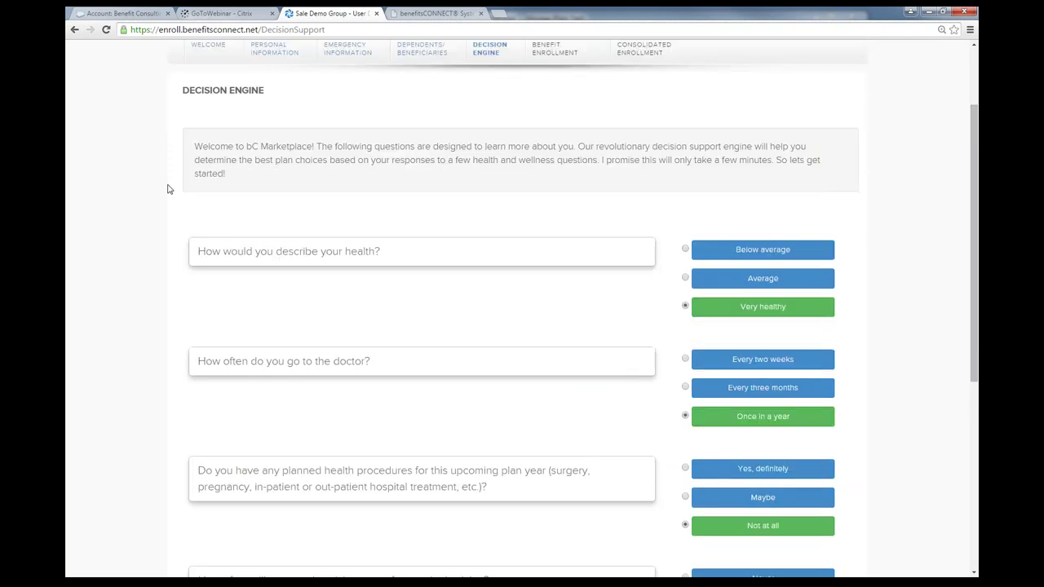
{"action": "scroll", "coordinate": [169, 188], "scroll_direction": "up", "scroll_amount": 1}
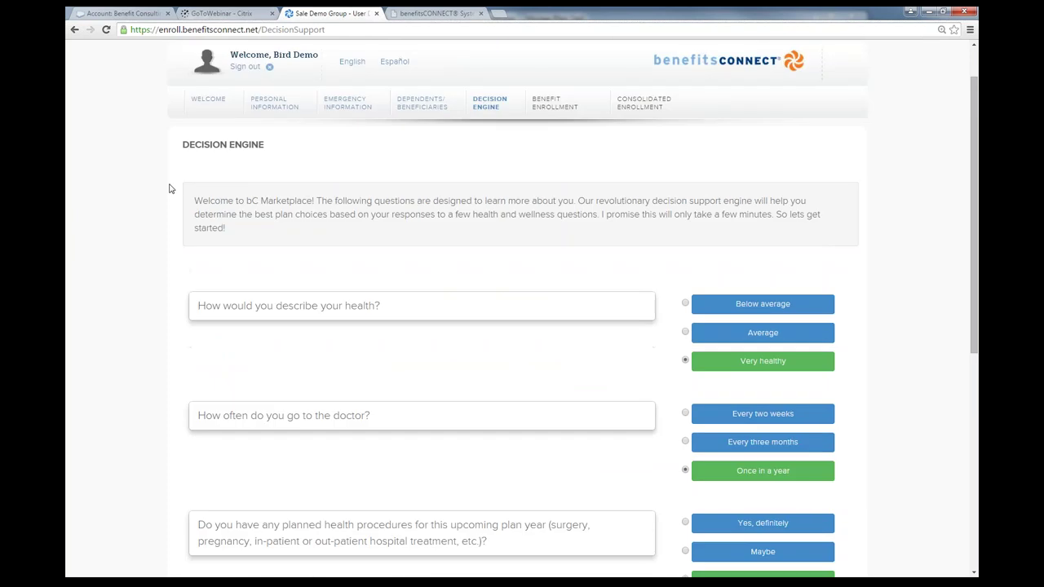
{"action": "scroll", "coordinate": [170, 188], "scroll_direction": "down", "scroll_amount": 1}
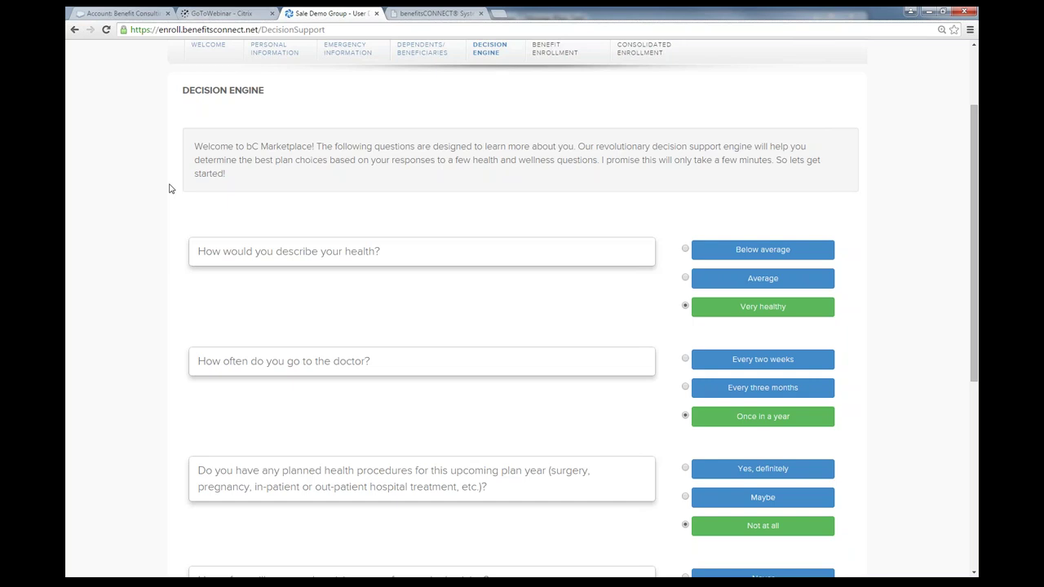
{"action": "scroll", "coordinate": [196, 148], "scroll_direction": "down", "scroll_amount": 5}
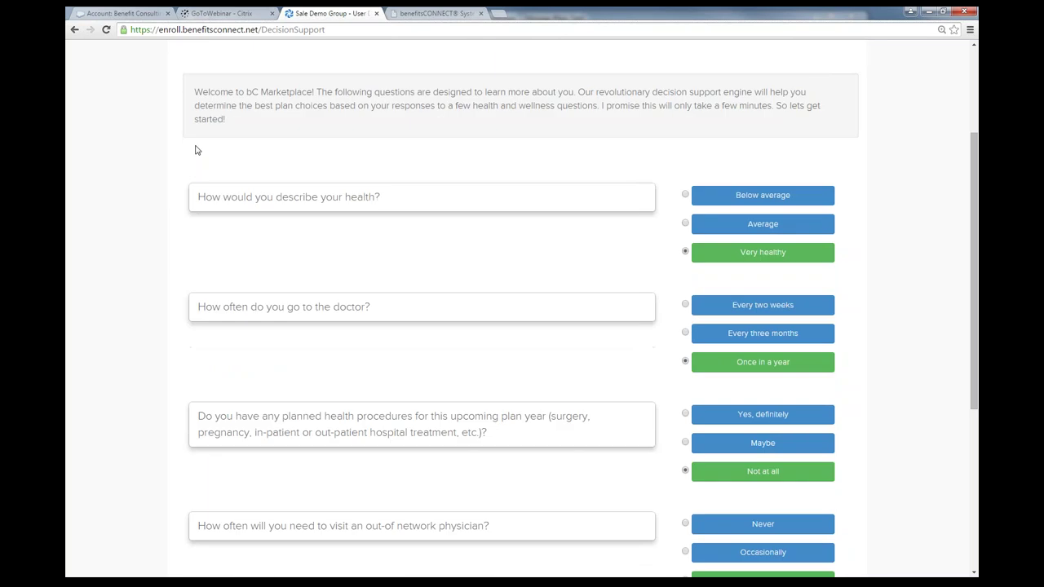
{"action": "left_click", "coordinate": [428, 514]}
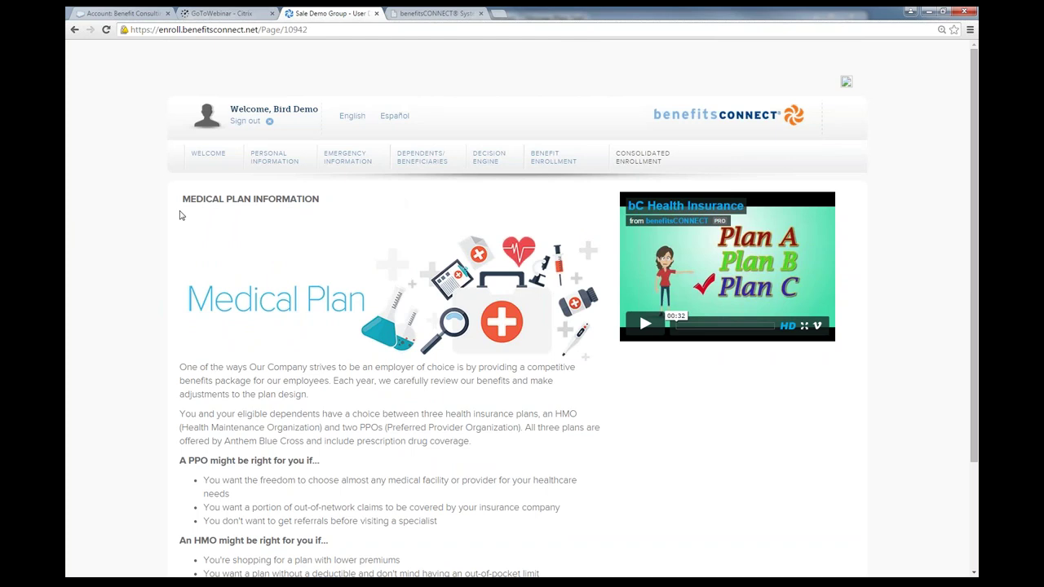
- Review the medical plan information, play the bC Health Insurance video, and continue to the available medical plans
{"action": "scroll", "coordinate": [107, 298], "scroll_direction": "down", "scroll_amount": 3}
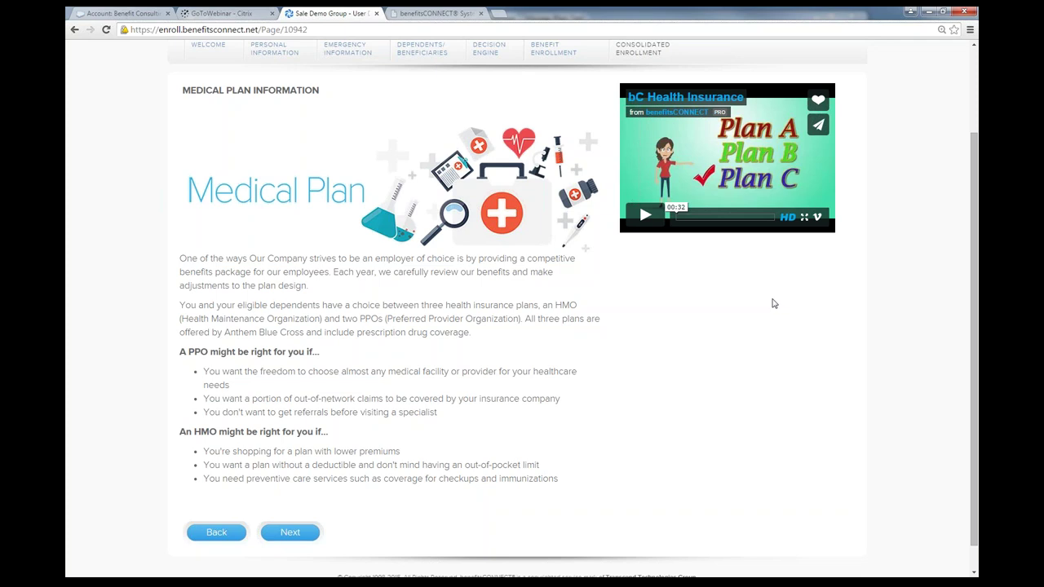
{"action": "scroll", "coordinate": [775, 304], "scroll_direction": "down", "scroll_amount": 1}
{"action": "scroll", "coordinate": [777, 304], "scroll_direction": "up", "scroll_amount": 1}
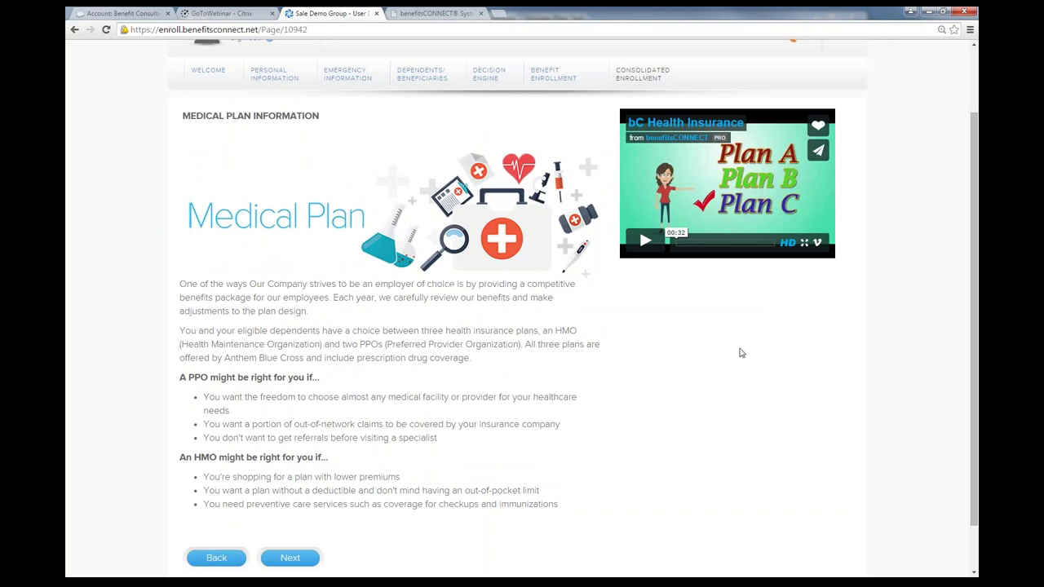
{"action": "scroll", "coordinate": [744, 346], "scroll_direction": "down", "scroll_amount": 1}
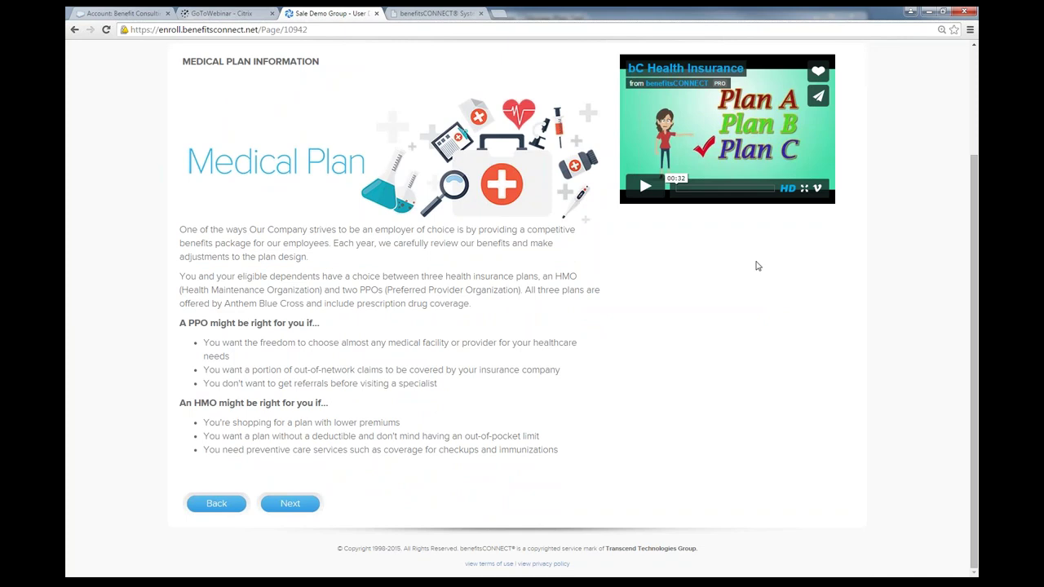
{"action": "left_click", "coordinate": [644, 186]}
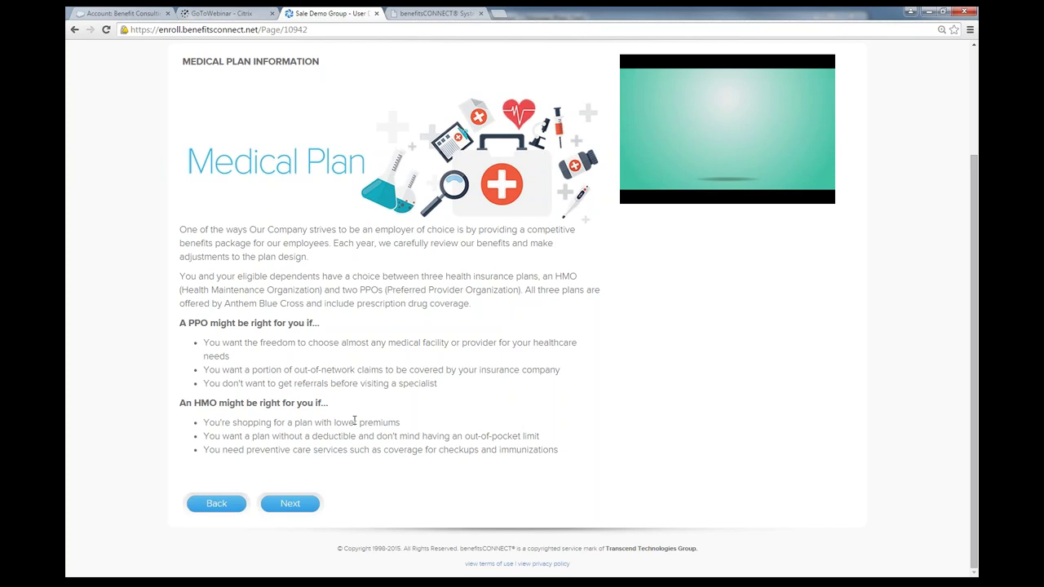
{"action": "left_click", "coordinate": [298, 505]}
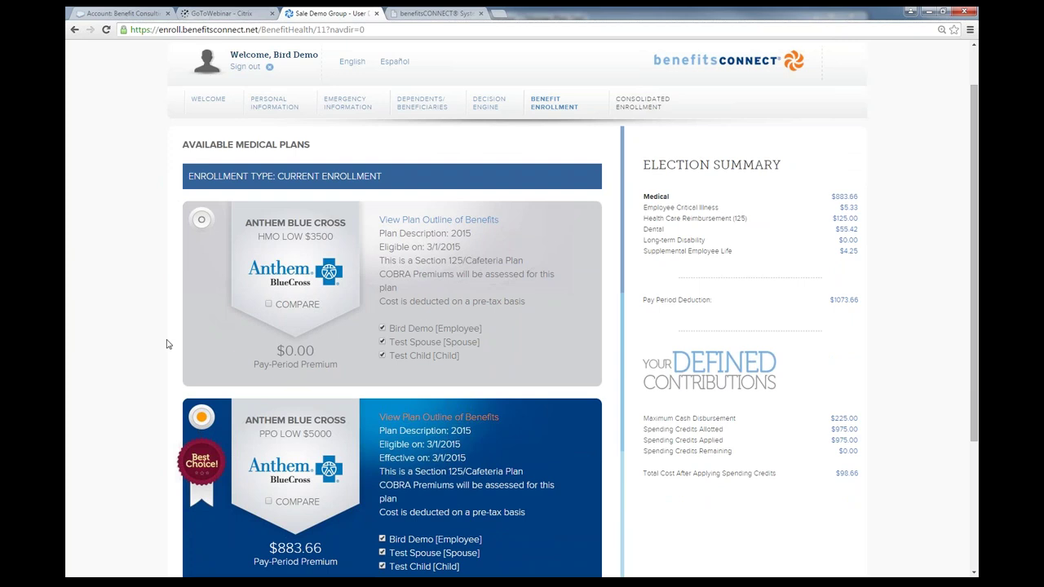
- Compare the Anthem Blue Cross HMO Low $3500 and PPO Low $5000 plans, examining their deductibles, co-pays and out-of-pocket maximums
{"action": "scroll", "coordinate": [145, 309], "scroll_direction": "down", "scroll_amount": 1}
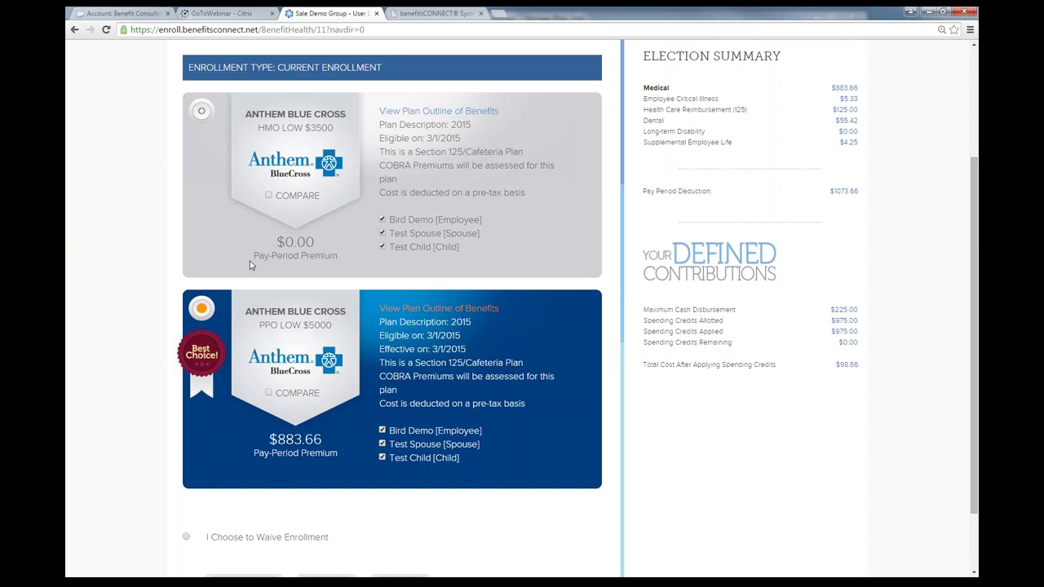
{"action": "left_click", "coordinate": [268, 196]}
{"action": "left_click", "coordinate": [269, 394]}
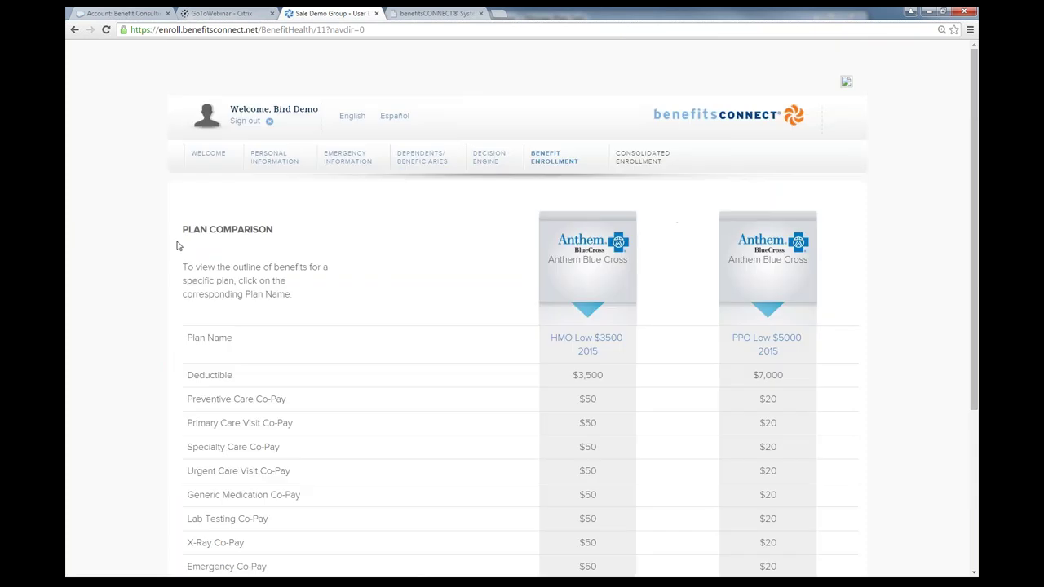
{"action": "scroll", "coordinate": [178, 245], "scroll_direction": "down", "scroll_amount": 2}
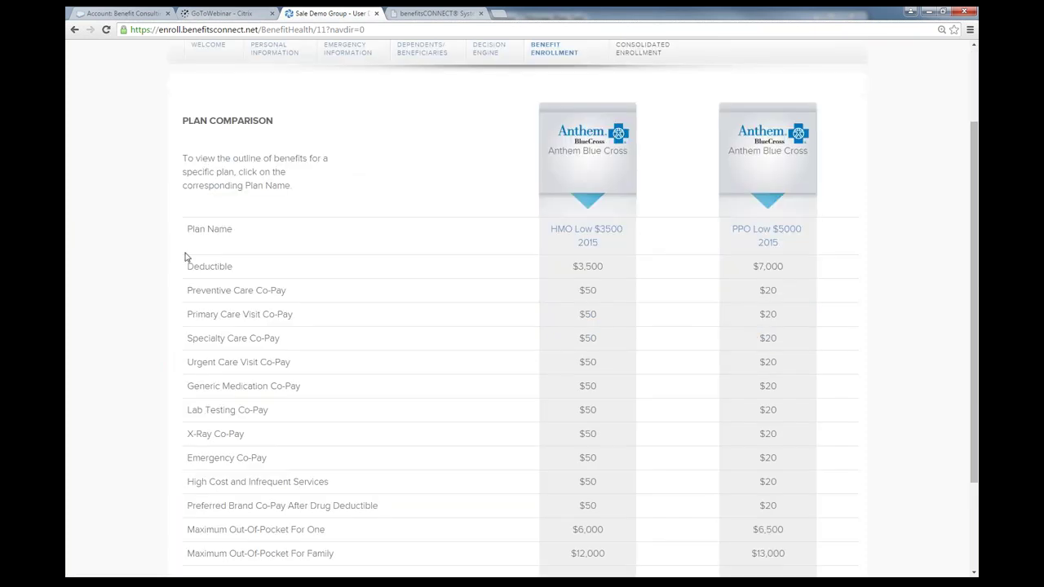
{"action": "scroll", "coordinate": [689, 363], "scroll_direction": "down", "scroll_amount": 2}
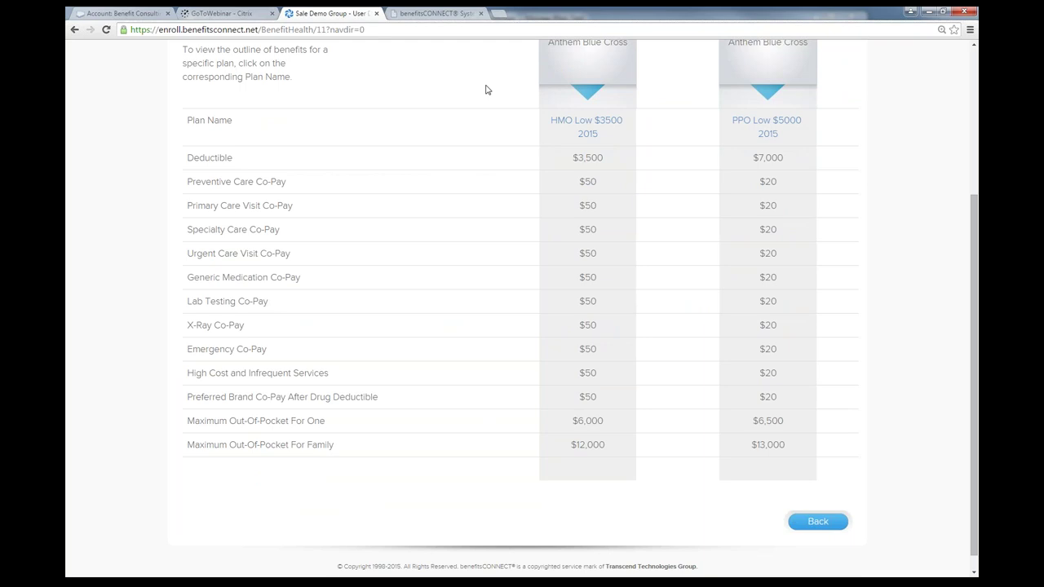
- View the outline of benefits for the HMO Low $3500 plan, close it, and return to the available medical plans
{"action": "left_click", "coordinate": [579, 123]}
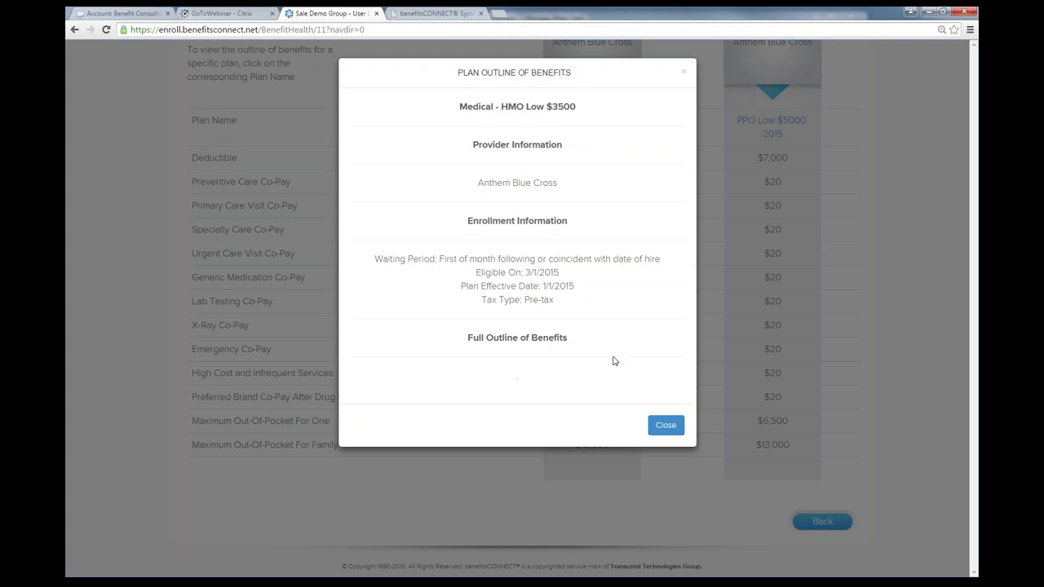
{"action": "left_click", "coordinate": [666, 428]}
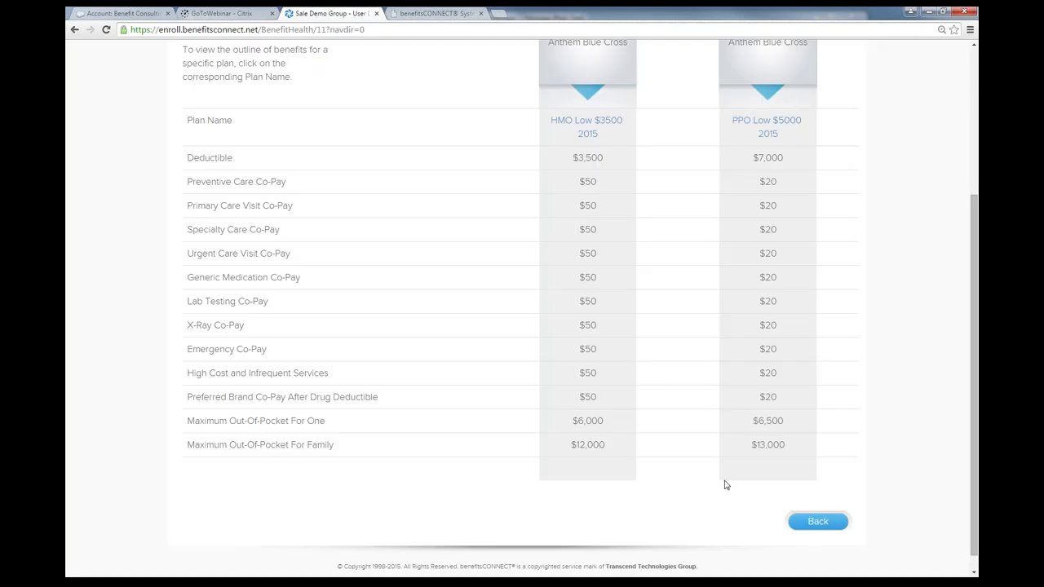
{"action": "left_click", "coordinate": [812, 522]}
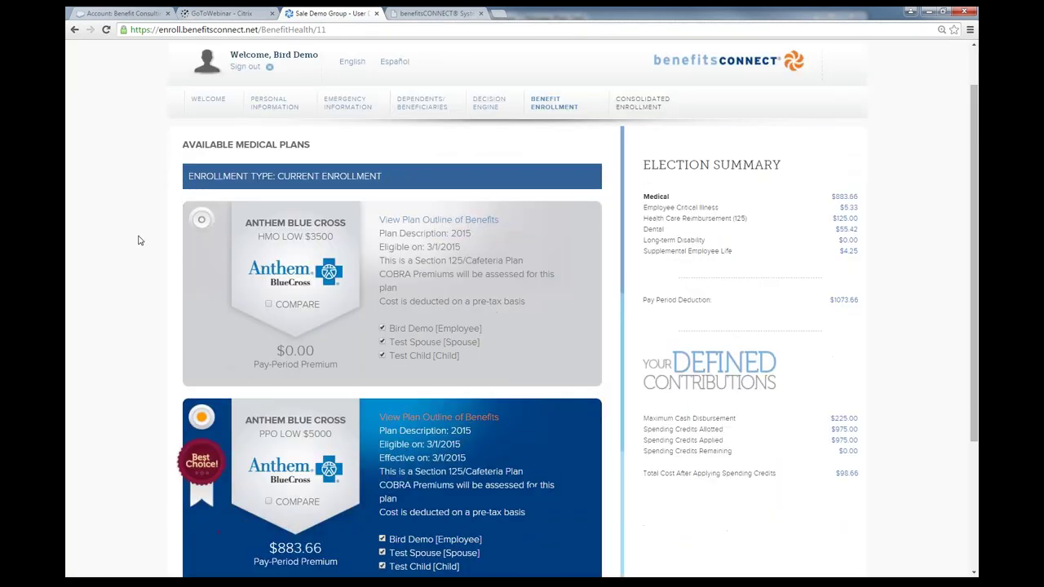
- Try different dependent combinations on the PPO Low $5000 plan by removing and restoring spouse and child coverage
{"action": "scroll", "coordinate": [139, 237], "scroll_direction": "down", "scroll_amount": 4}
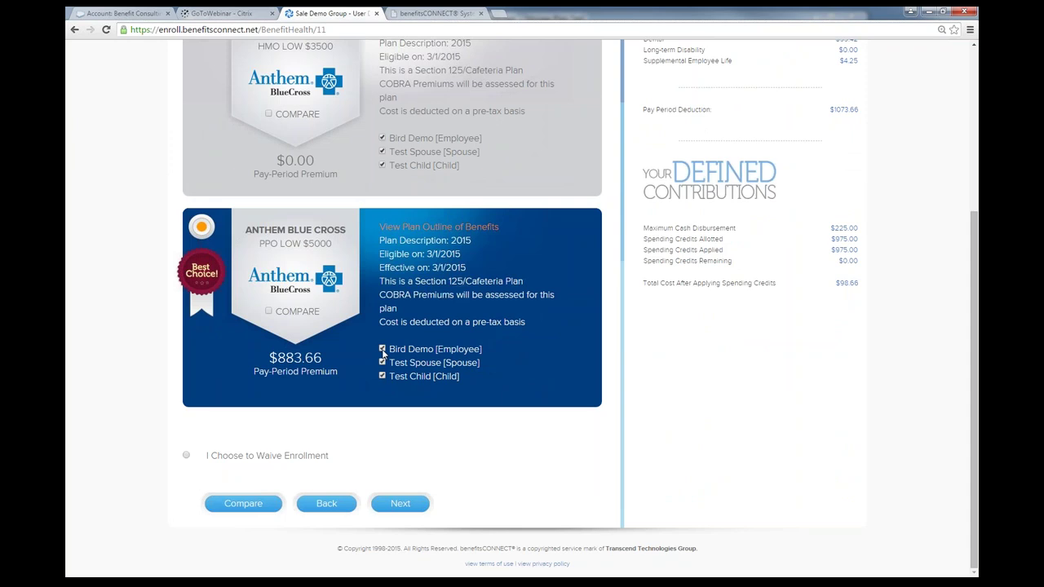
{"action": "left_click", "coordinate": [382, 362]}
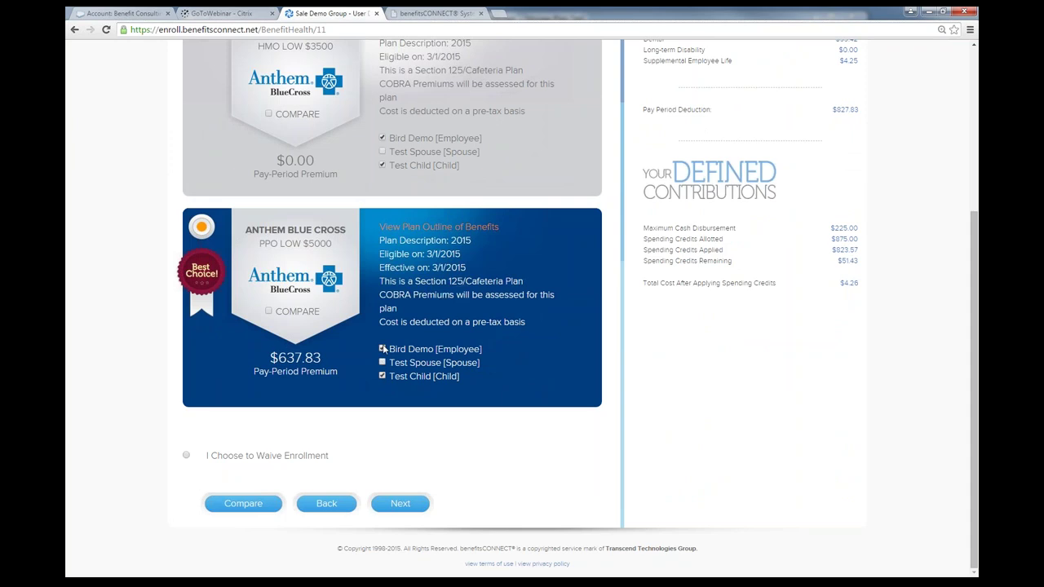
{"action": "left_click", "coordinate": [382, 362]}
{"action": "left_click", "coordinate": [383, 375]}
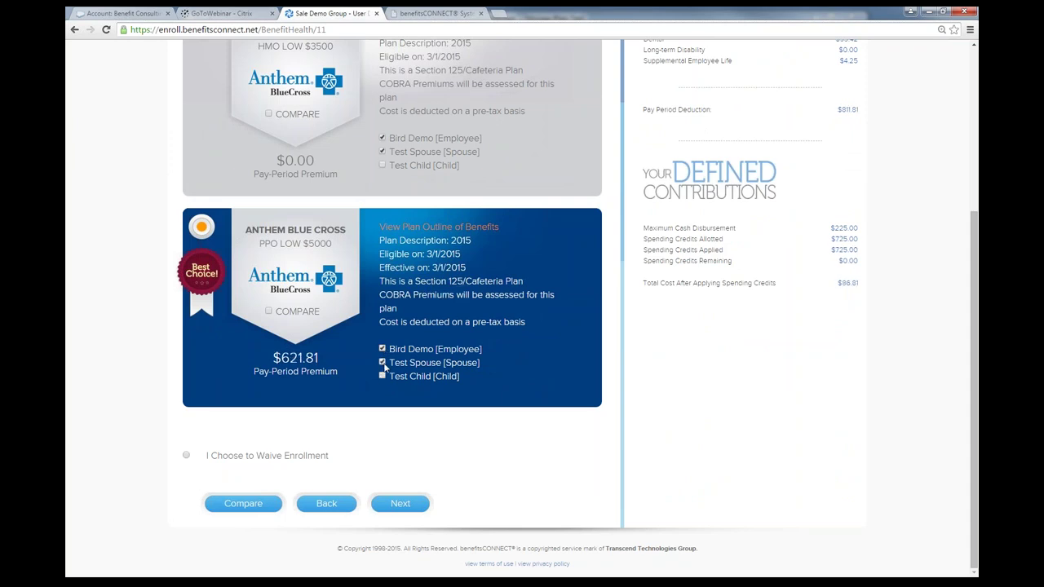
{"action": "left_click", "coordinate": [383, 362]}
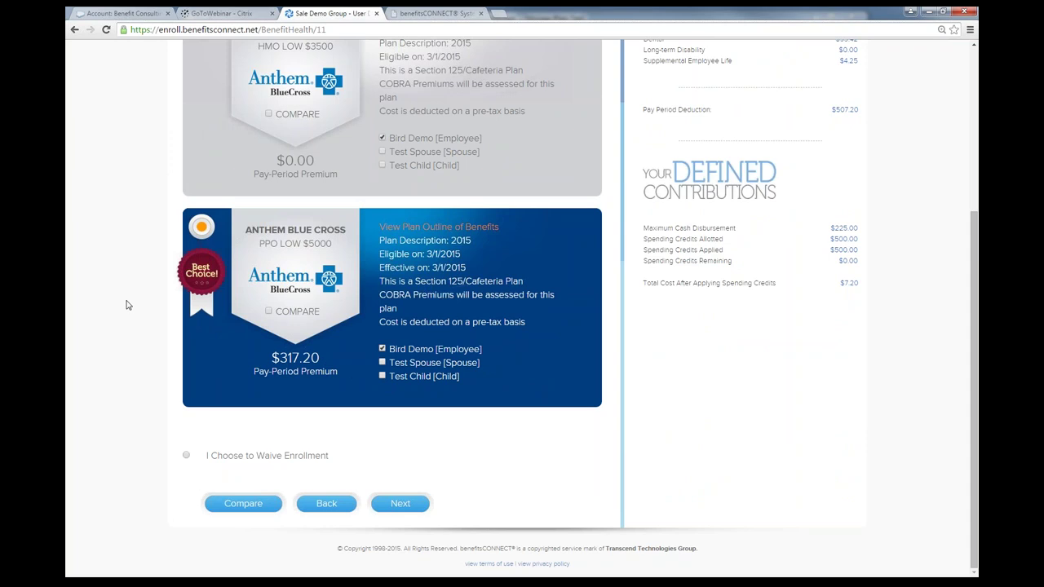
{"action": "left_click", "coordinate": [383, 362]}
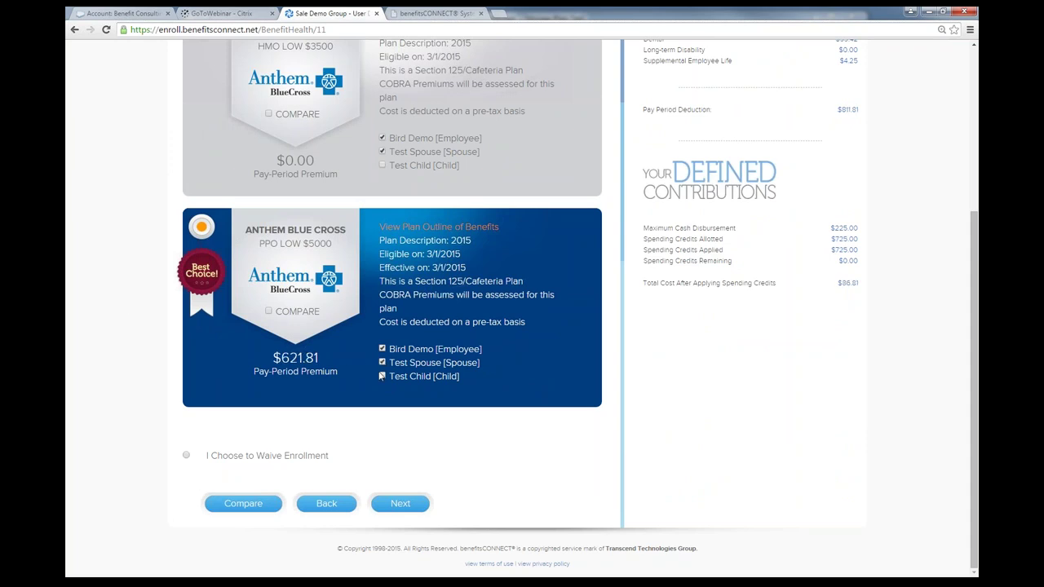
{"action": "left_click", "coordinate": [383, 376]}
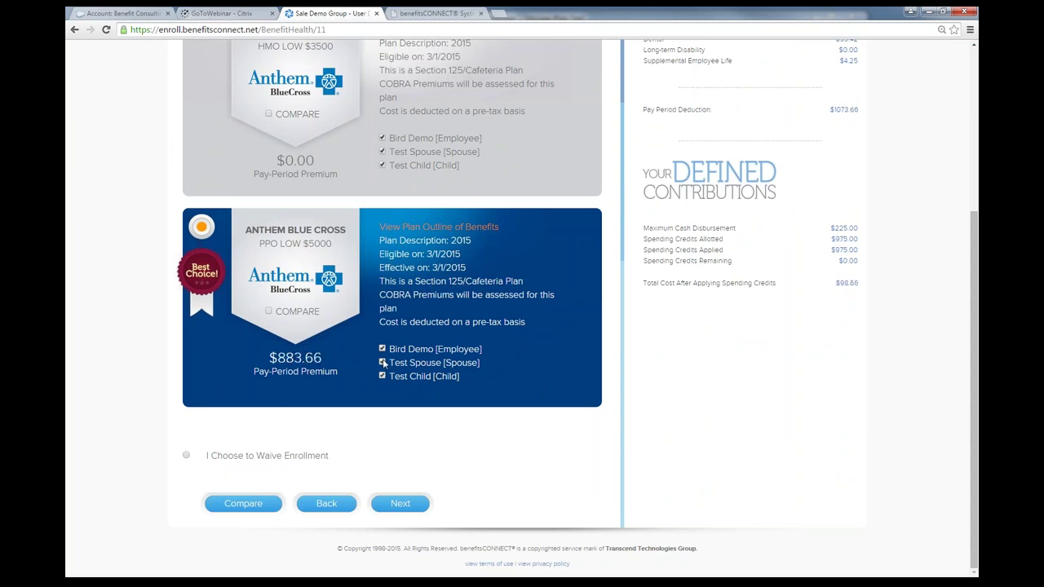
{"action": "left_click", "coordinate": [382, 363]}
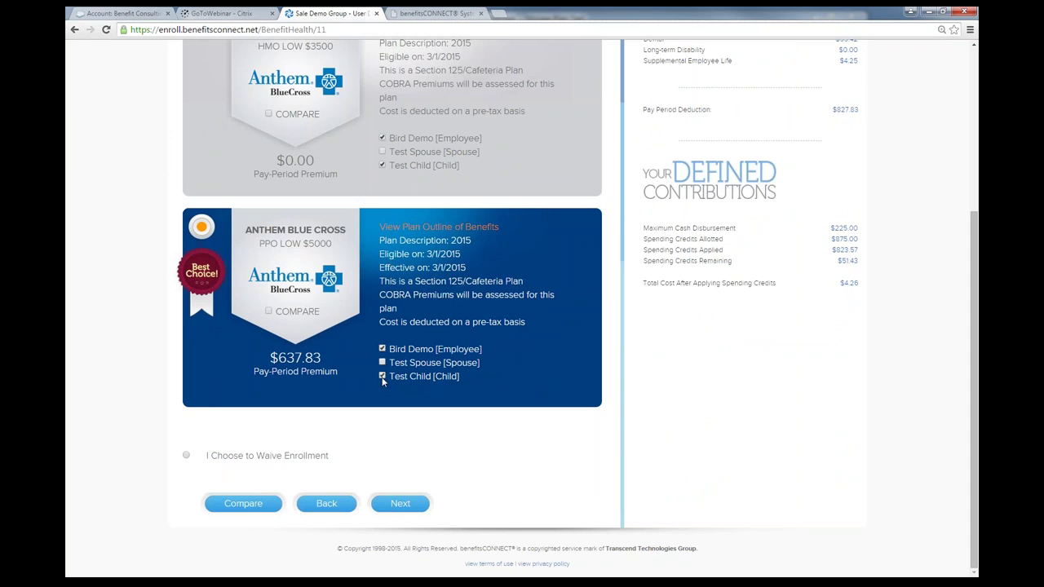
{"action": "left_click", "coordinate": [383, 362]}
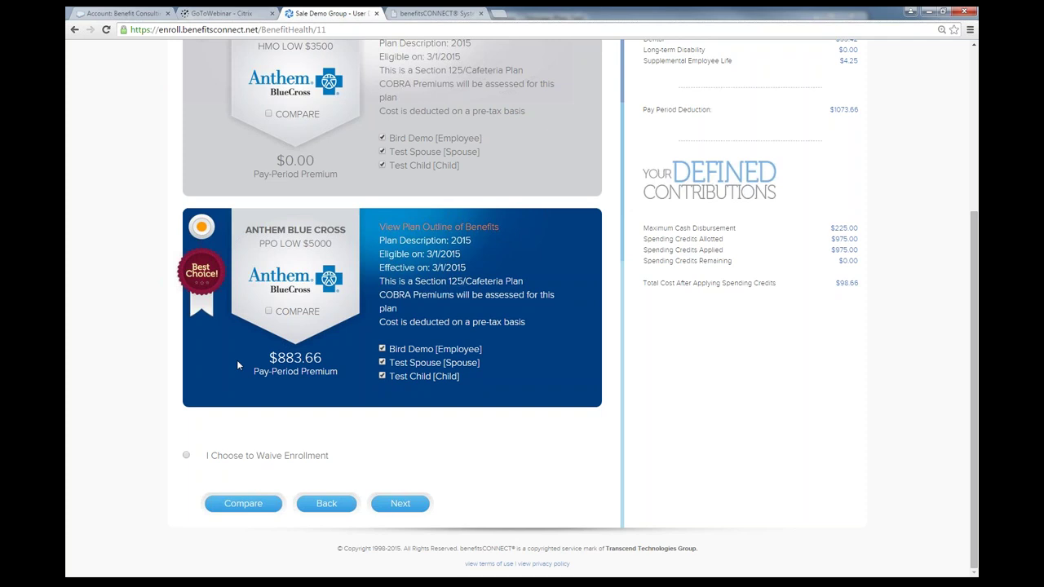
- Remove the child from the PPO Low $5000 plan, keeping the employee and spouse covered
{"action": "left_click", "coordinate": [382, 362]}
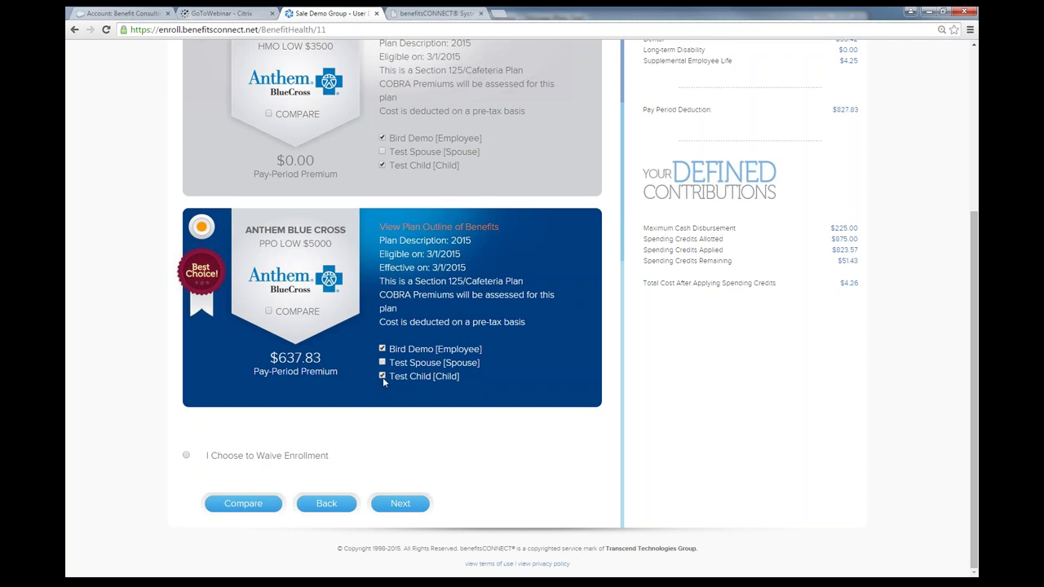
{"action": "left_click", "coordinate": [381, 376]}
{"action": "left_click", "coordinate": [382, 362]}
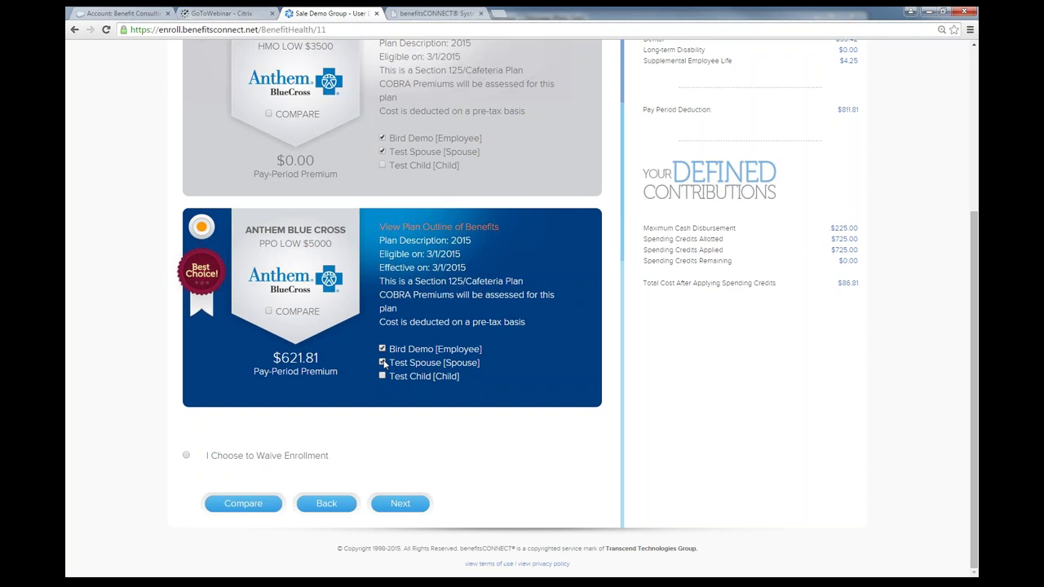
- Review the election summary and defined contributions, send the incoming call to voicemail, and continue to the critical illness information
{"action": "scroll", "coordinate": [726, 342], "scroll_direction": "up", "scroll_amount": 3}
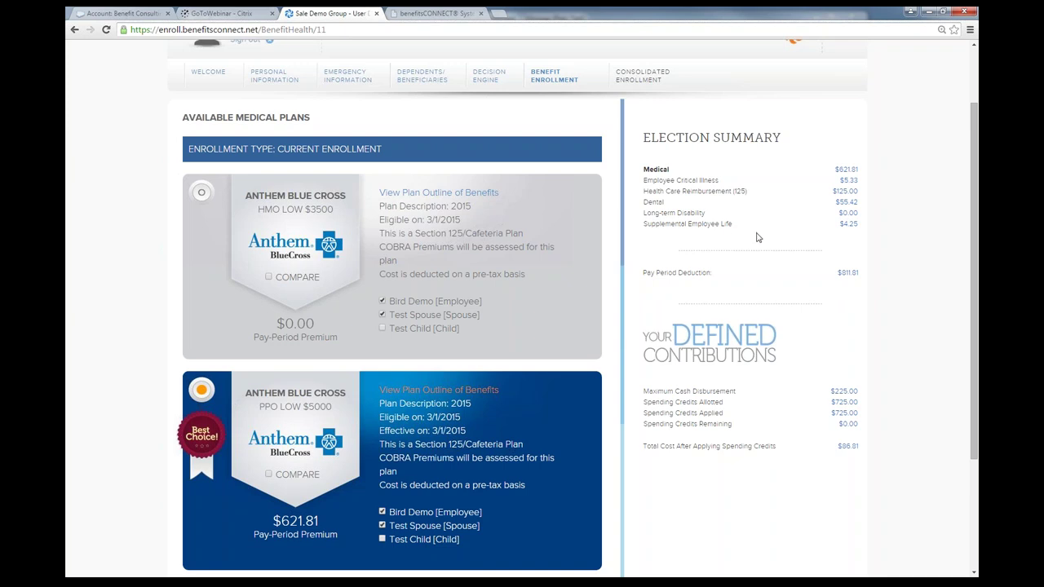
{"action": "scroll", "coordinate": [756, 238], "scroll_direction": "down", "scroll_amount": 1}
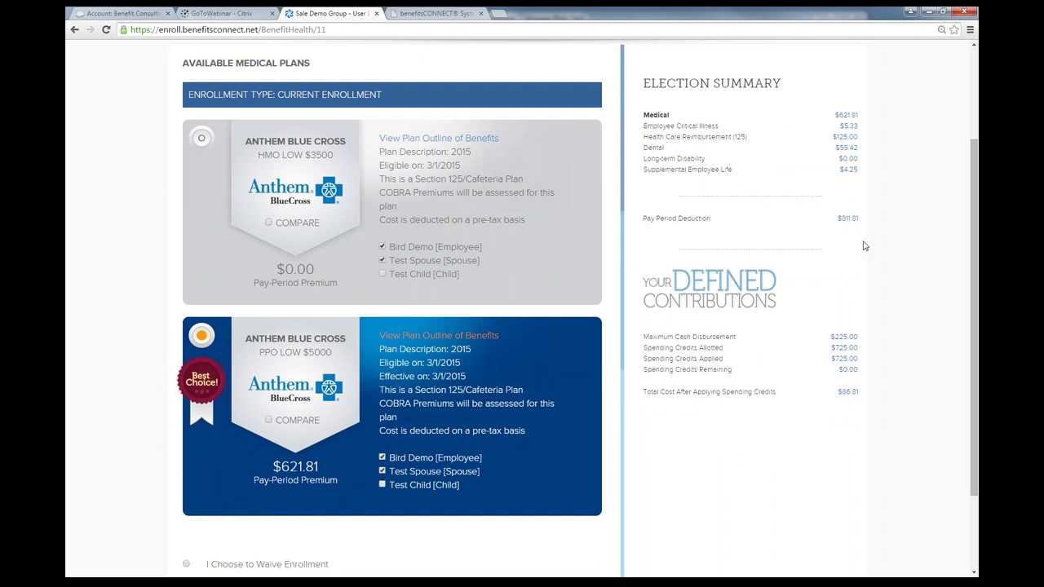
{"action": "scroll", "coordinate": [864, 245], "scroll_direction": "down", "scroll_amount": 1}
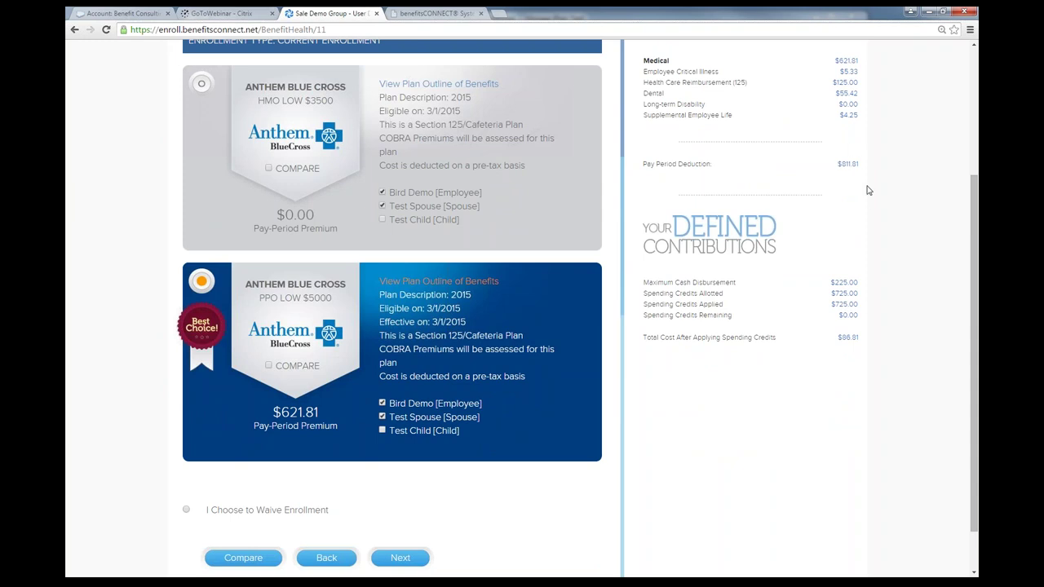
{"action": "scroll", "coordinate": [883, 201], "scroll_direction": "down", "scroll_amount": 1}
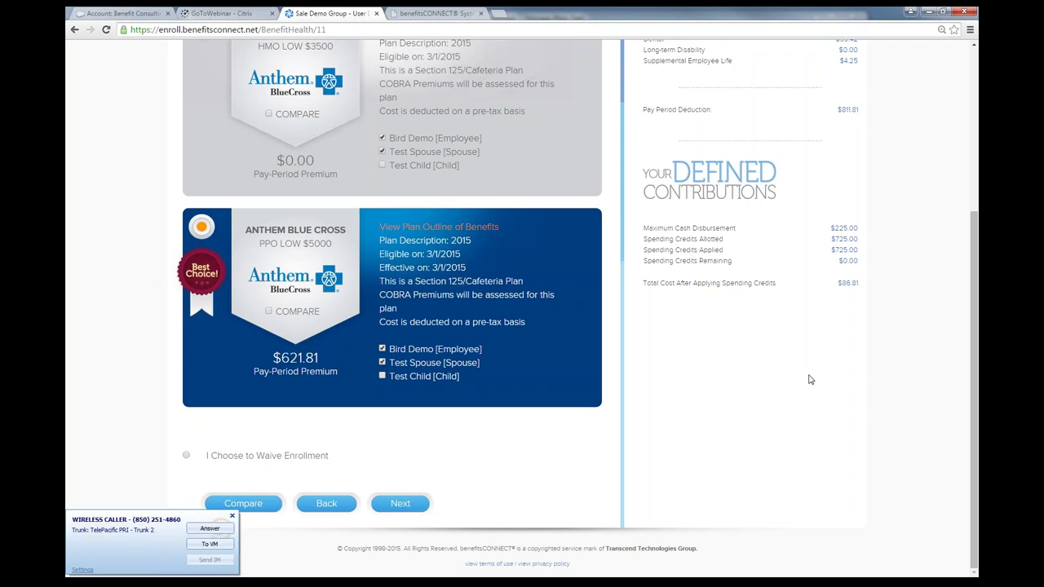
{"action": "left_click", "coordinate": [209, 544]}
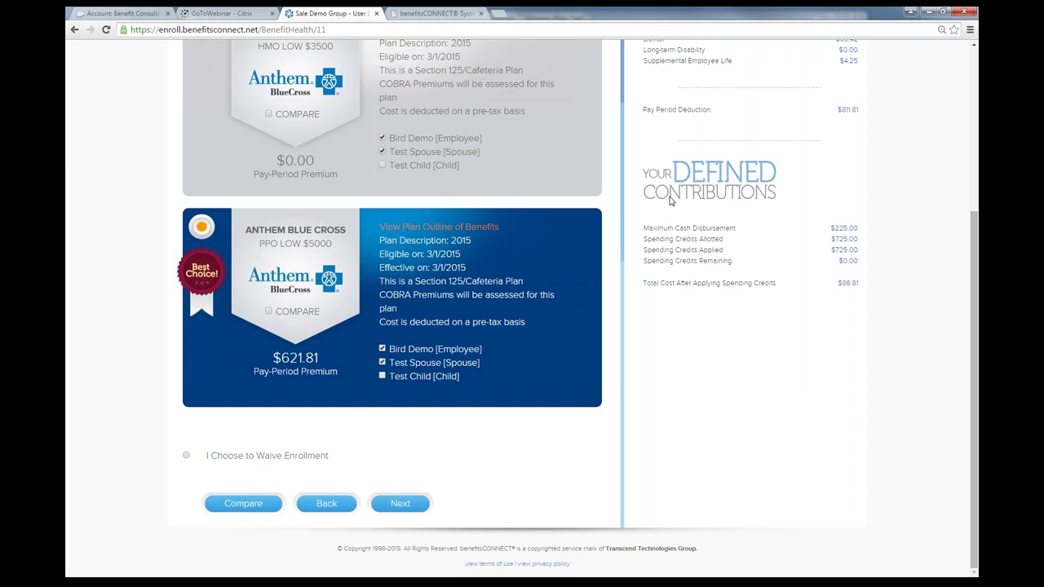
{"action": "left_click", "coordinate": [392, 506]}
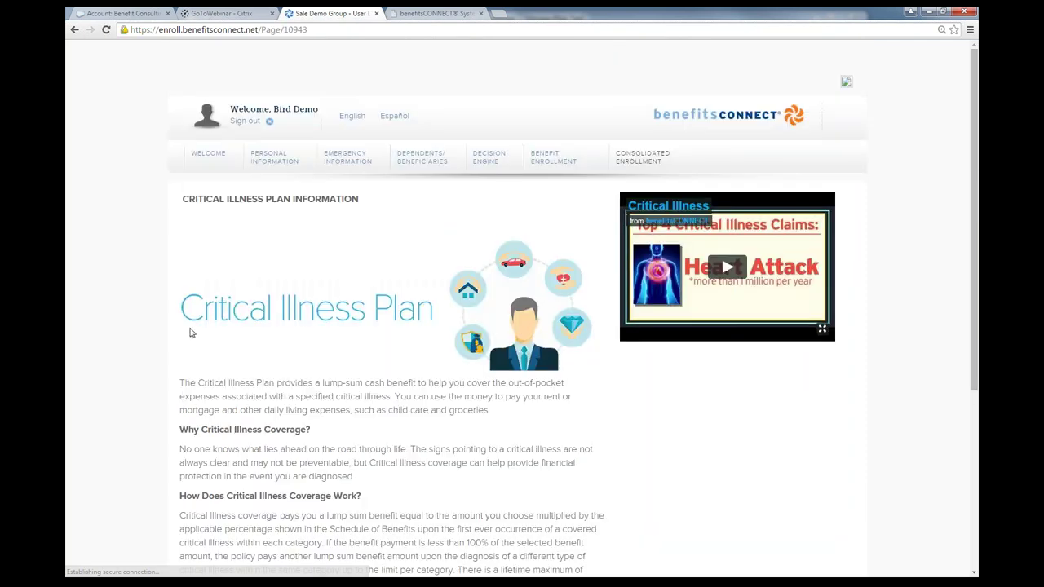
- Read through the critical illness plan information and continue to the available employee critical illness plans
{"action": "scroll", "coordinate": [144, 281], "scroll_direction": "down", "scroll_amount": 2}
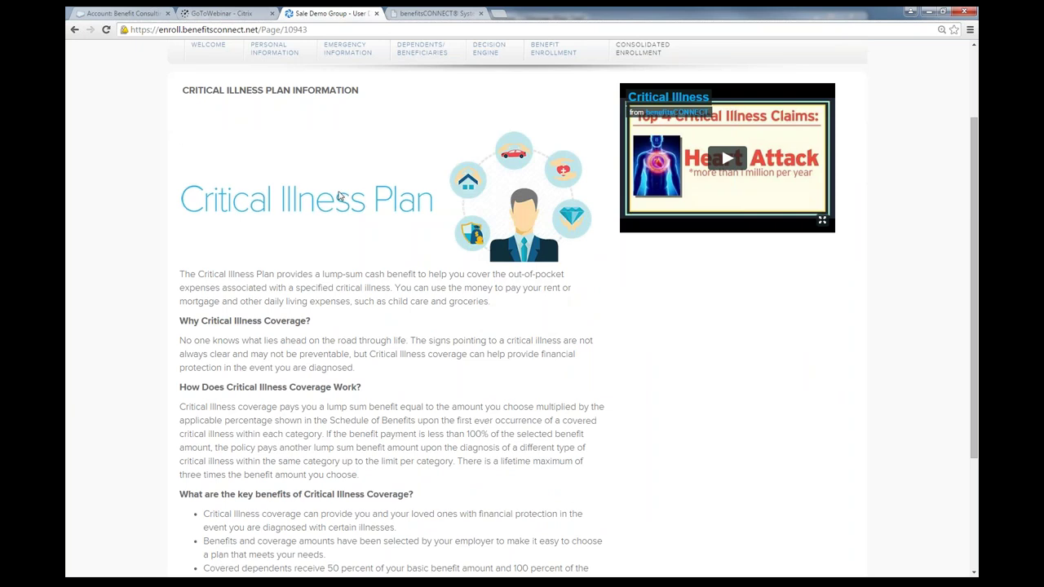
{"action": "scroll", "coordinate": [387, 82], "scroll_direction": "down", "scroll_amount": 1}
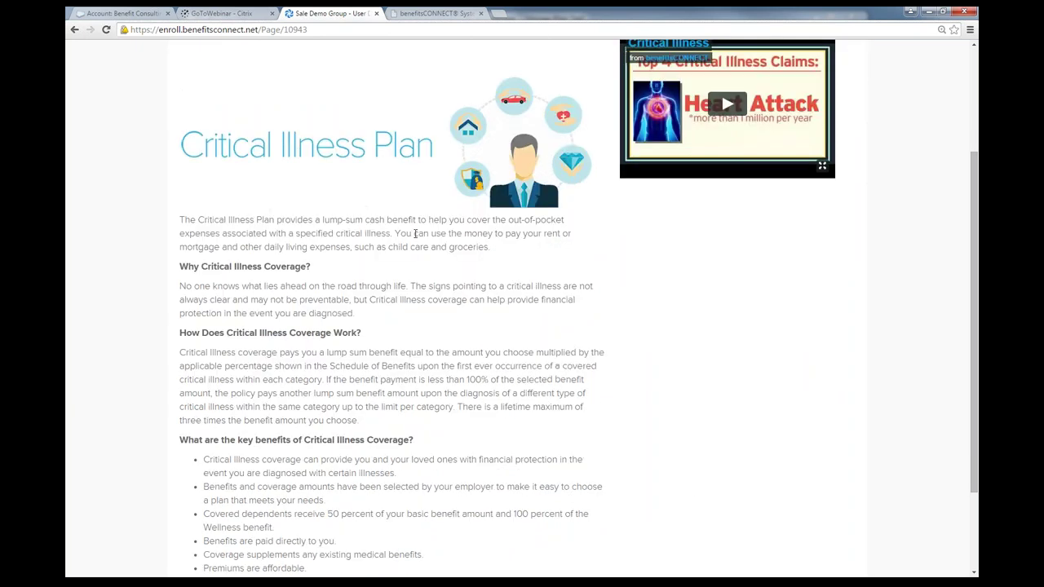
{"action": "scroll", "coordinate": [308, 270], "scroll_direction": "down", "scroll_amount": 2}
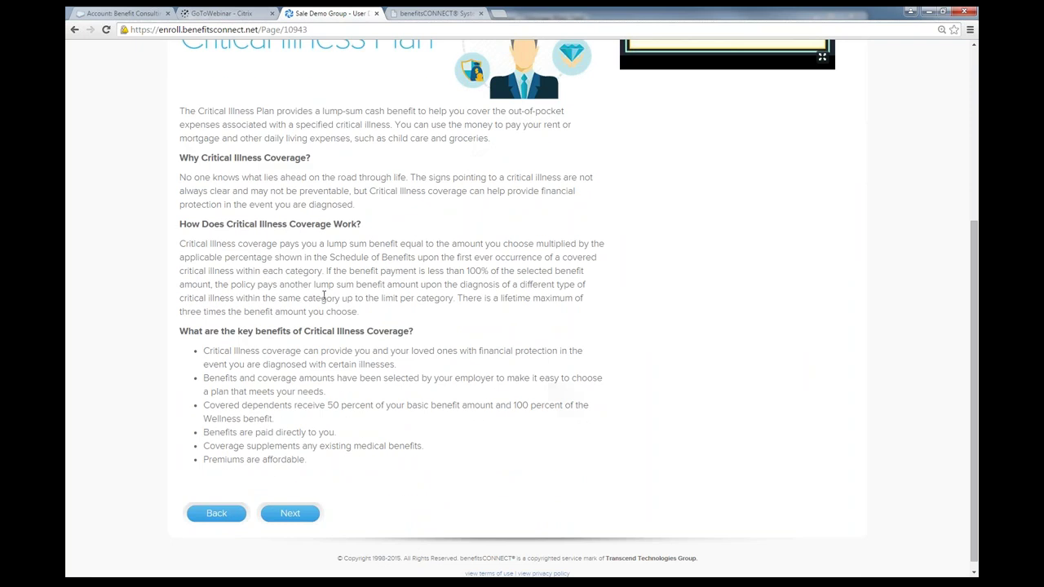
{"action": "scroll", "coordinate": [746, 295], "scroll_direction": "up", "scroll_amount": 4}
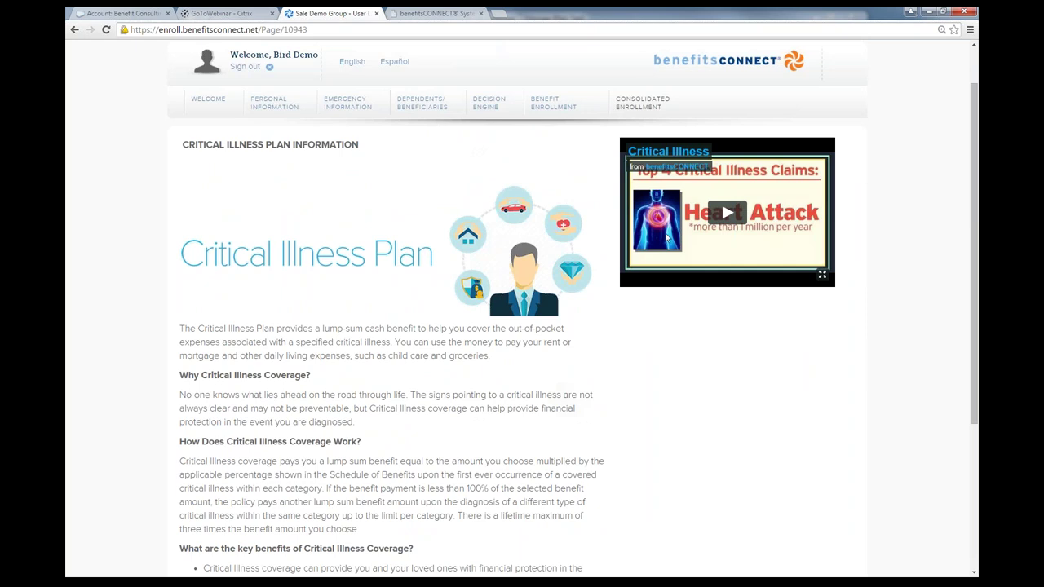
{"action": "scroll", "coordinate": [621, 313], "scroll_direction": "down", "scroll_amount": 4}
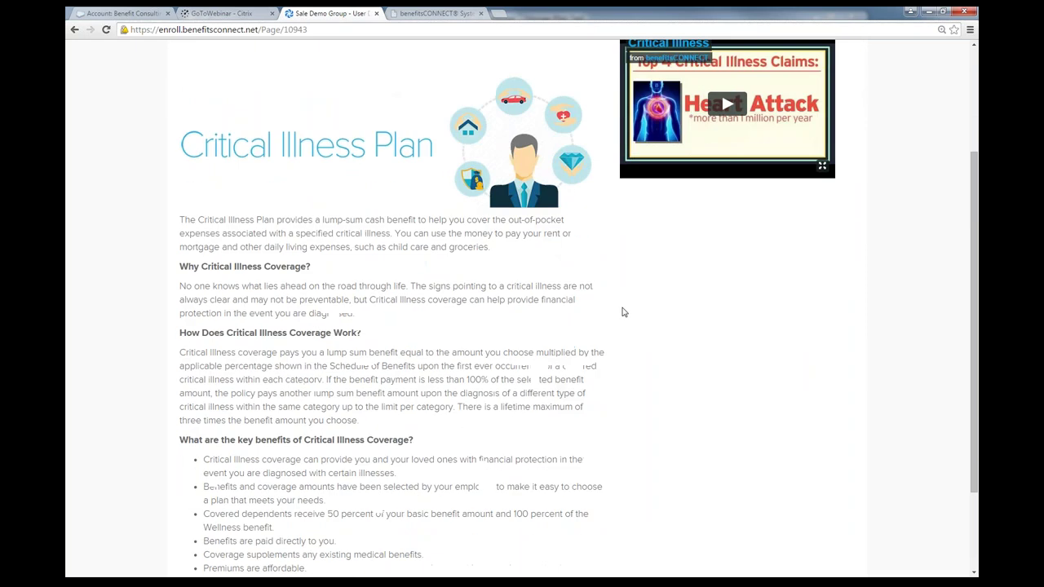
{"action": "left_click", "coordinate": [291, 515]}
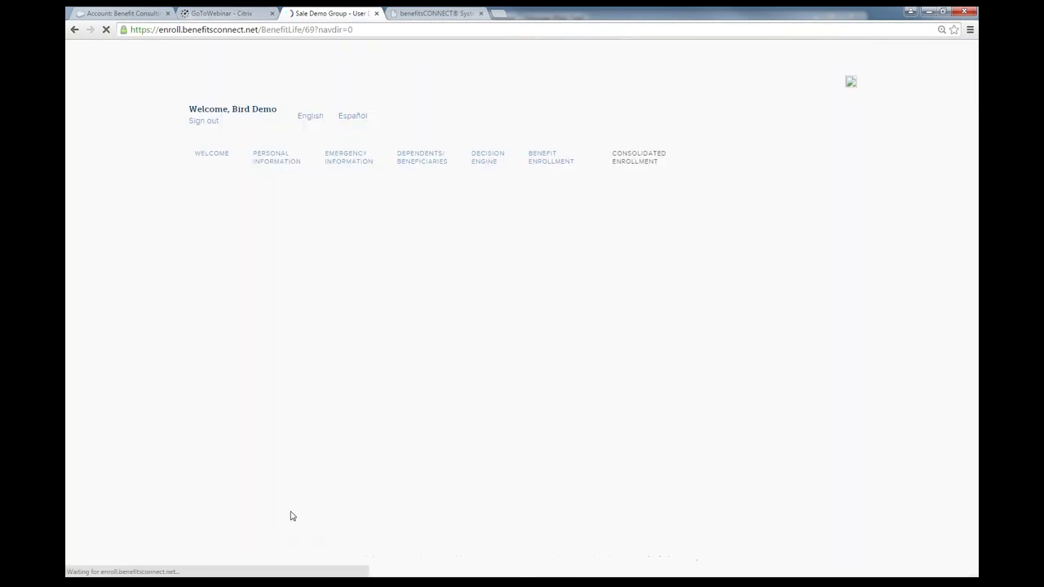
- Try different Unum critical illness coverage amounts, including $10000, settle on $20000, and continue to the Healthcare FSA information
{"action": "scroll", "coordinate": [127, 332], "scroll_direction": "down", "scroll_amount": 1}
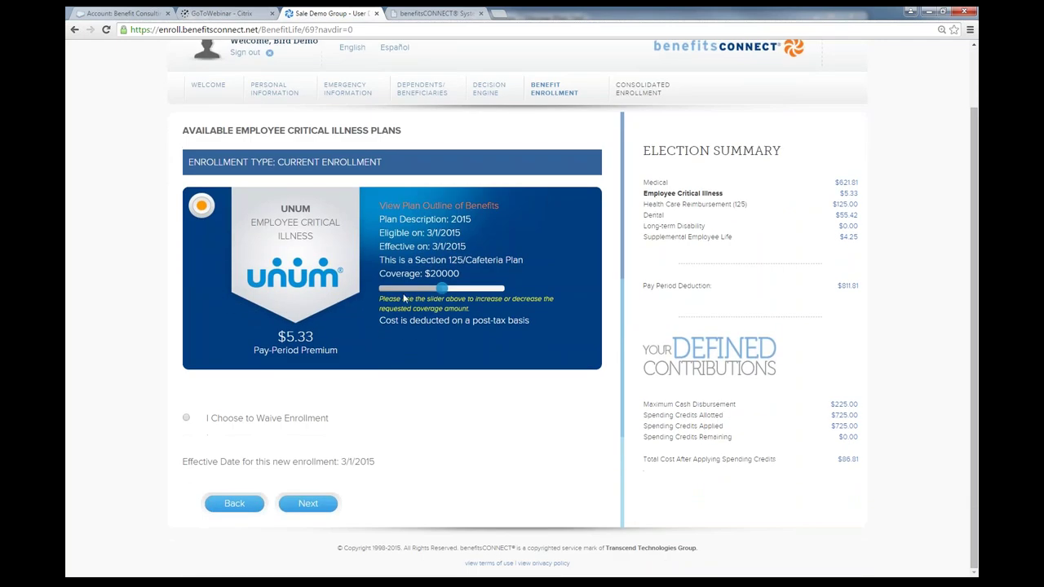
{"action": "left_click_drag", "start_coordinate": [430, 290], "coordinate": [397, 291]}
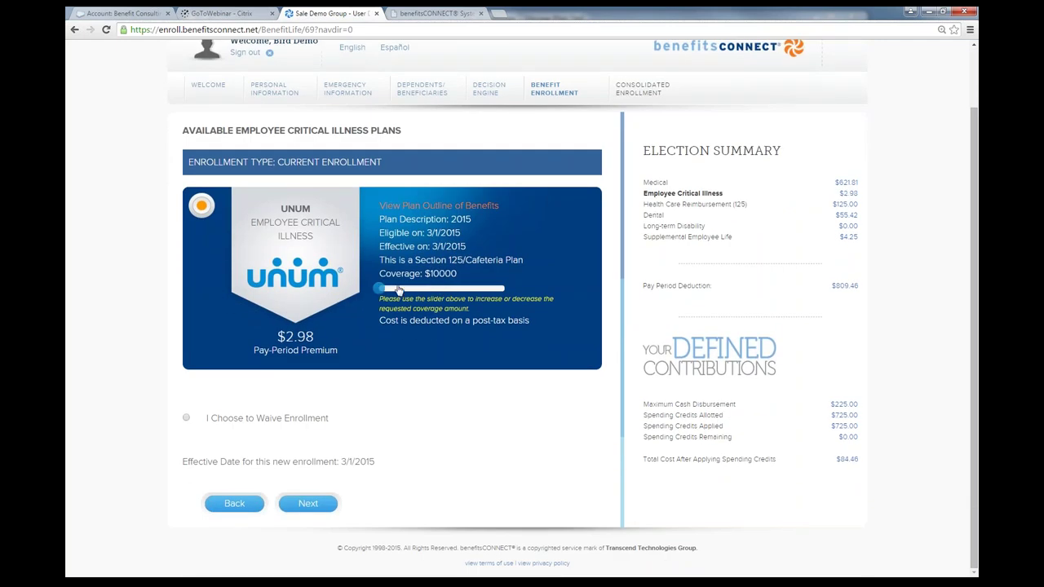
{"action": "left_click", "coordinate": [425, 292]}
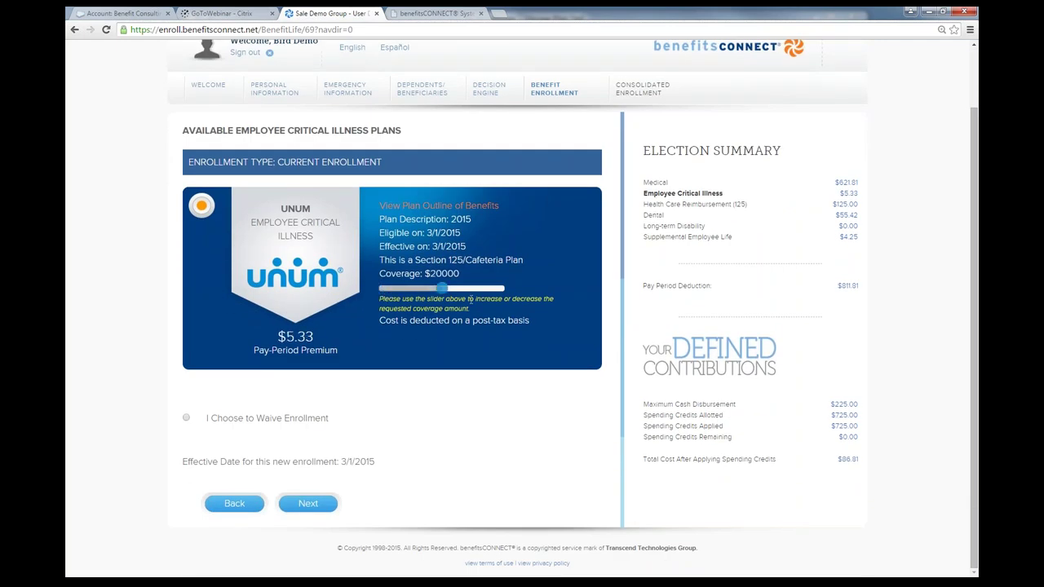
{"action": "left_click", "coordinate": [492, 295]}
{"action": "left_click", "coordinate": [451, 296]}
{"action": "left_click", "coordinate": [310, 507]}
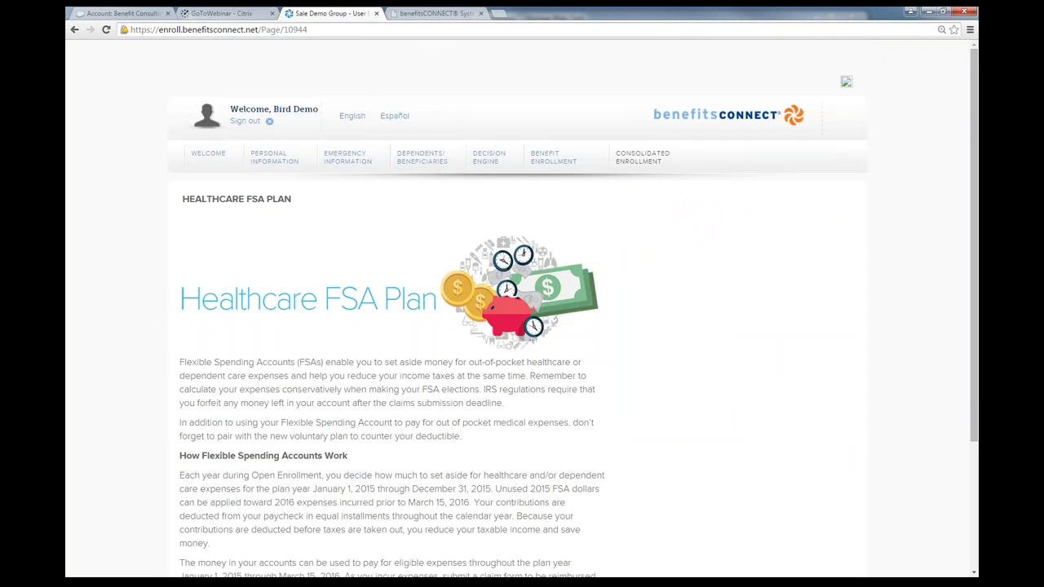
- Read the Healthcare FSA plan information and continue to the available health care reimbursement plans
{"action": "scroll", "coordinate": [190, 358], "scroll_direction": "down", "scroll_amount": 1}
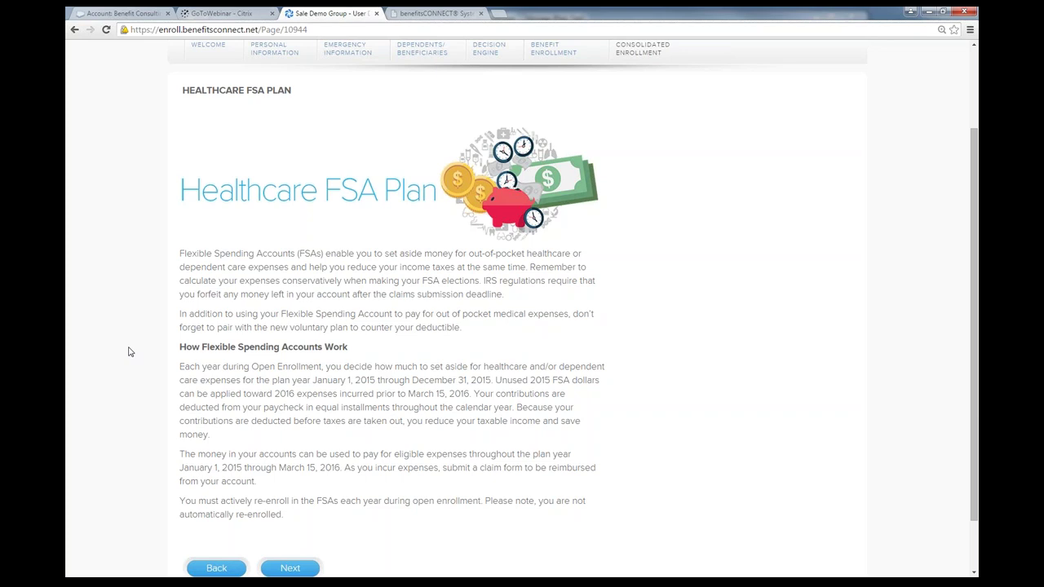
{"action": "scroll", "coordinate": [130, 346], "scroll_direction": "down", "scroll_amount": 2}
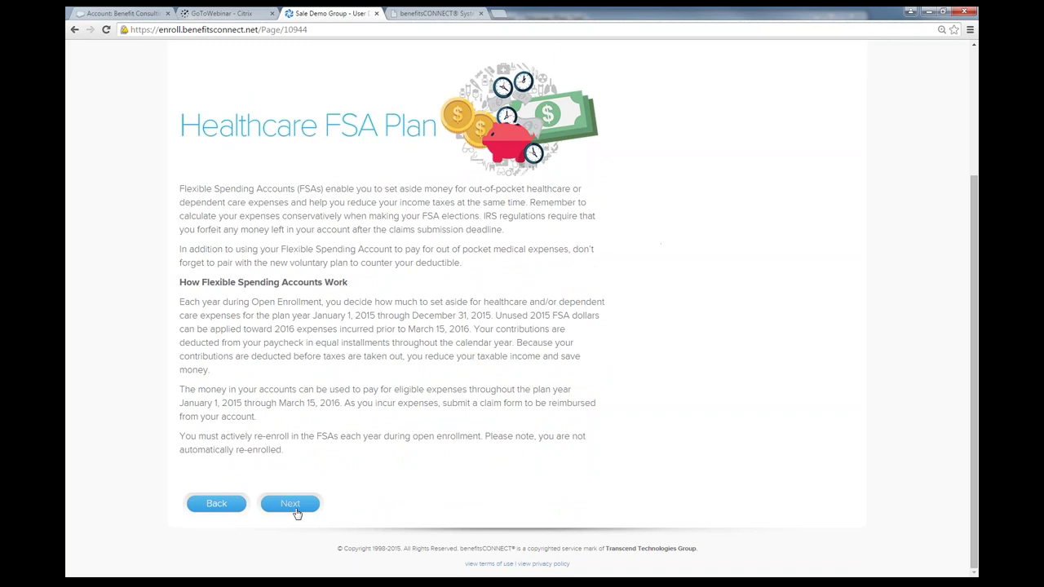
{"action": "left_click", "coordinate": [296, 512]}
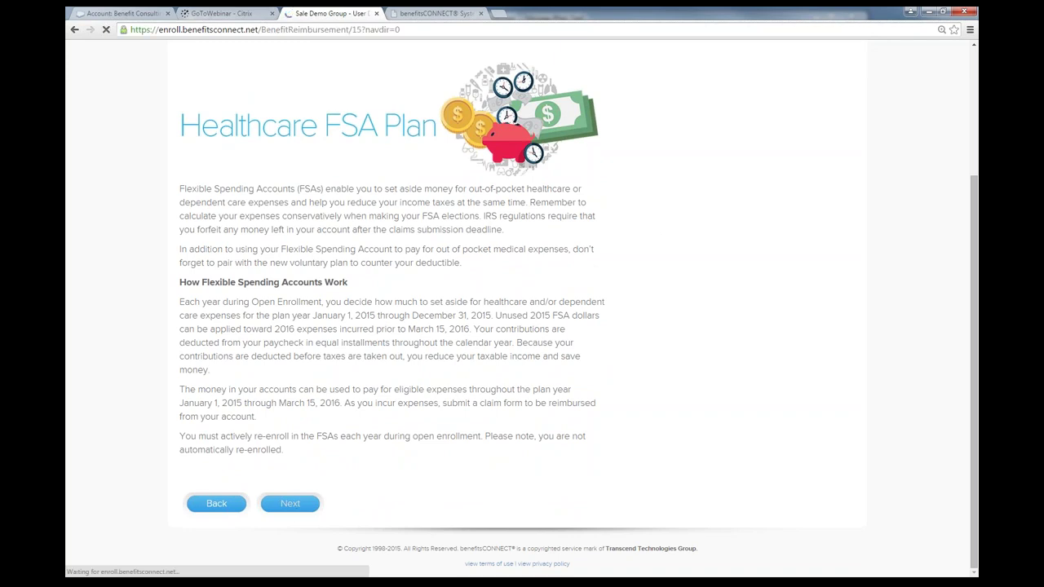
- Waive the Ameriflex Health Care FSA with the waiver reason Not Interested, and continue to the dental information
{"action": "scroll", "coordinate": [167, 345], "scroll_direction": "down", "scroll_amount": 3}
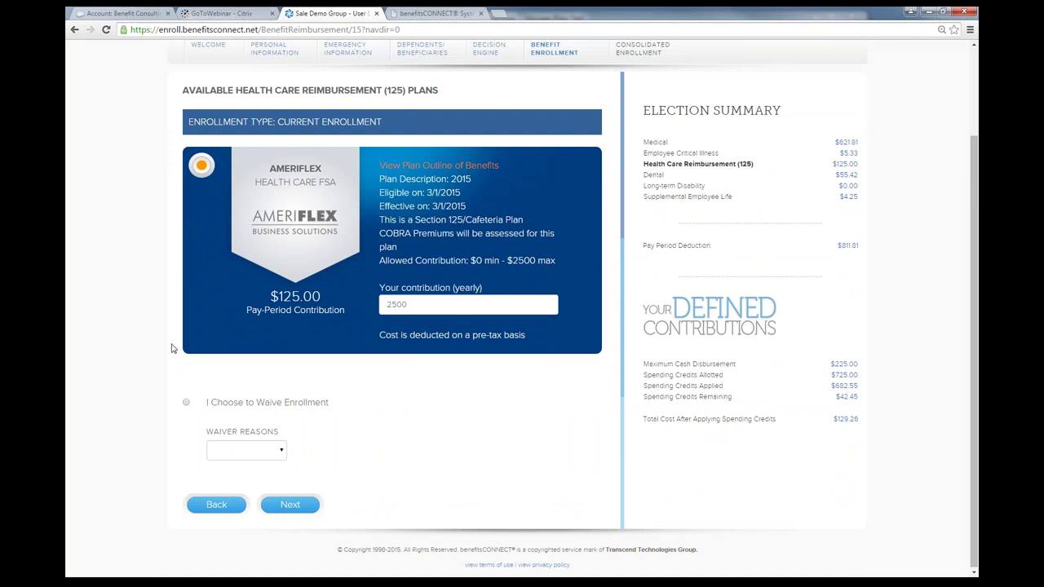
{"action": "left_click", "coordinate": [284, 450]}
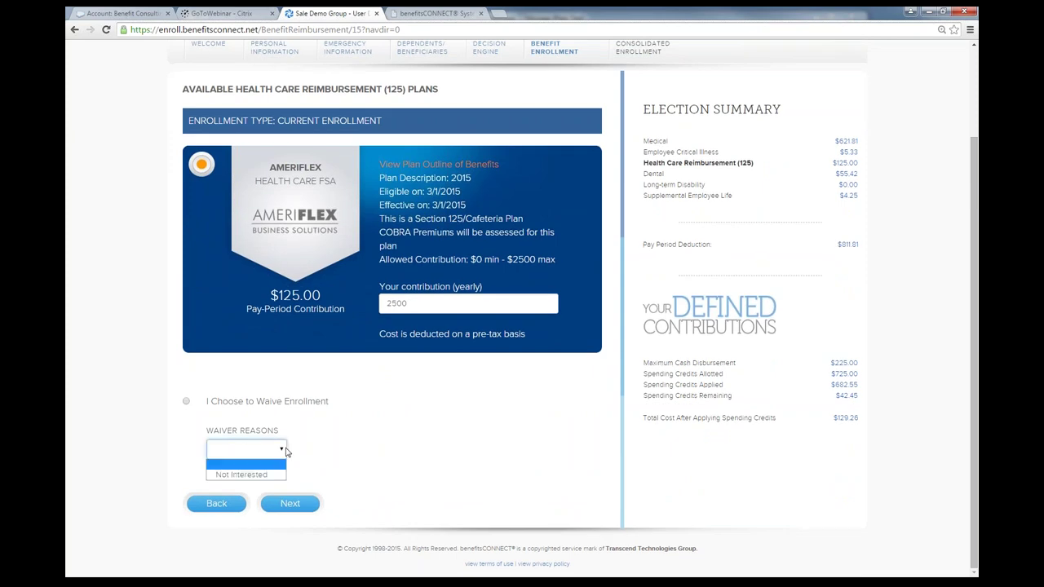
{"action": "left_click", "coordinate": [252, 476]}
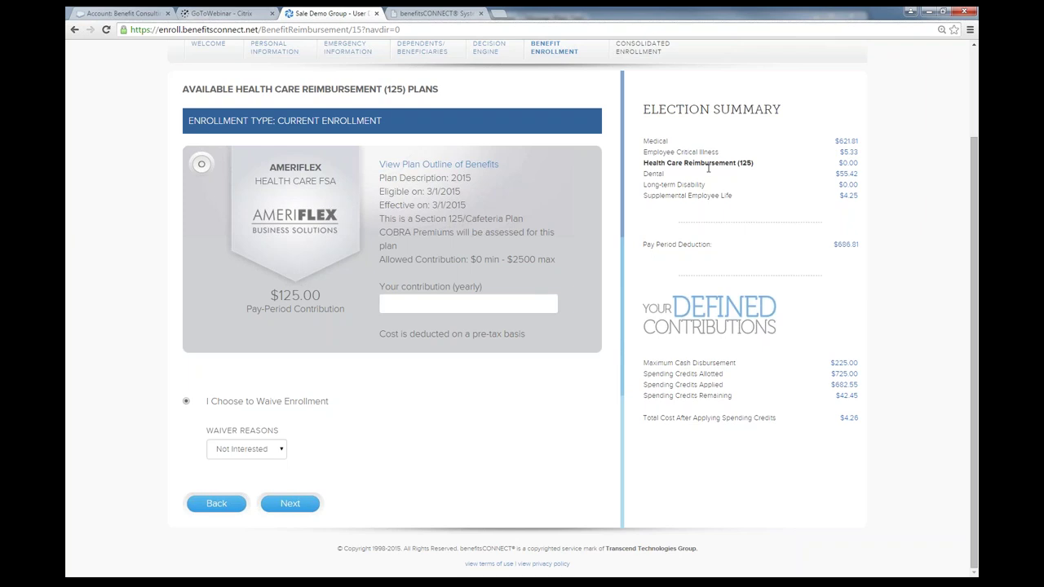
{"action": "left_click", "coordinate": [287, 505]}
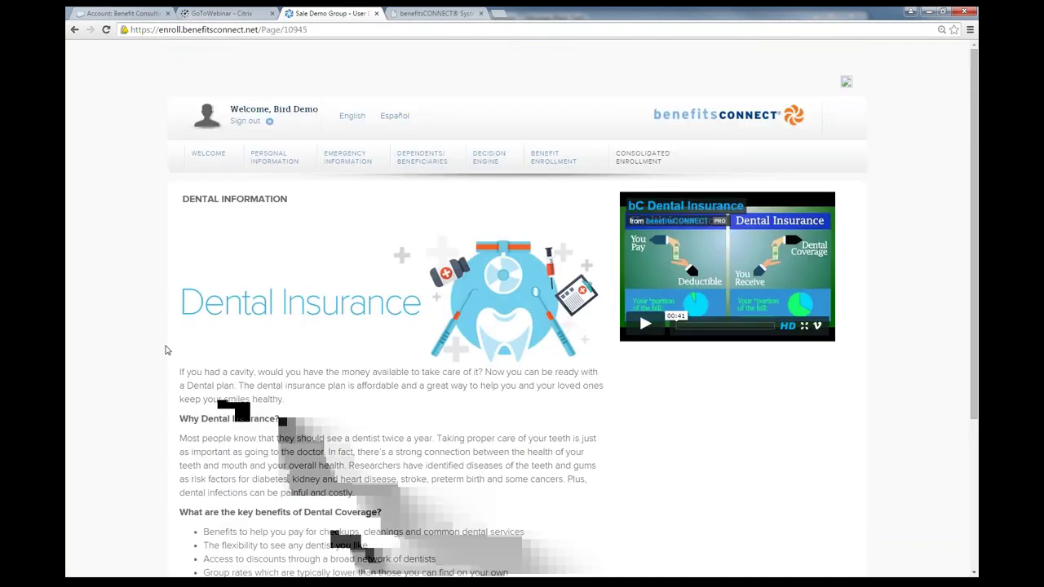
- Review the dental insurance information, including the key benefits of coverage and the covered service types
{"action": "scroll", "coordinate": [174, 346], "scroll_direction": "down", "scroll_amount": 2}
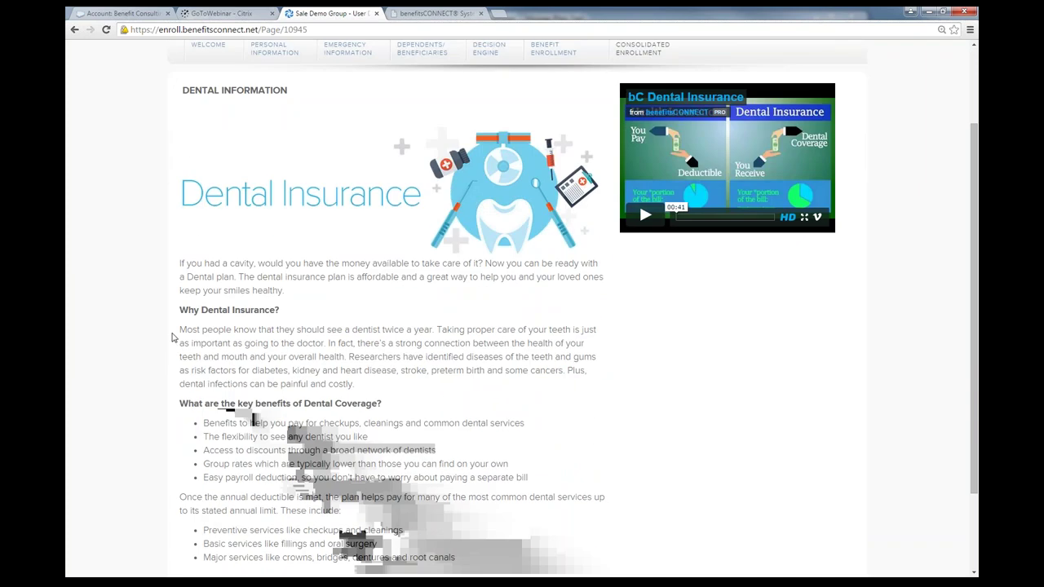
{"action": "scroll", "coordinate": [195, 347], "scroll_direction": "down", "scroll_amount": 3}
{"action": "scroll", "coordinate": [211, 330], "scroll_direction": "up", "scroll_amount": 1}
{"action": "scroll", "coordinate": [210, 330], "scroll_direction": "up", "scroll_amount": 1}
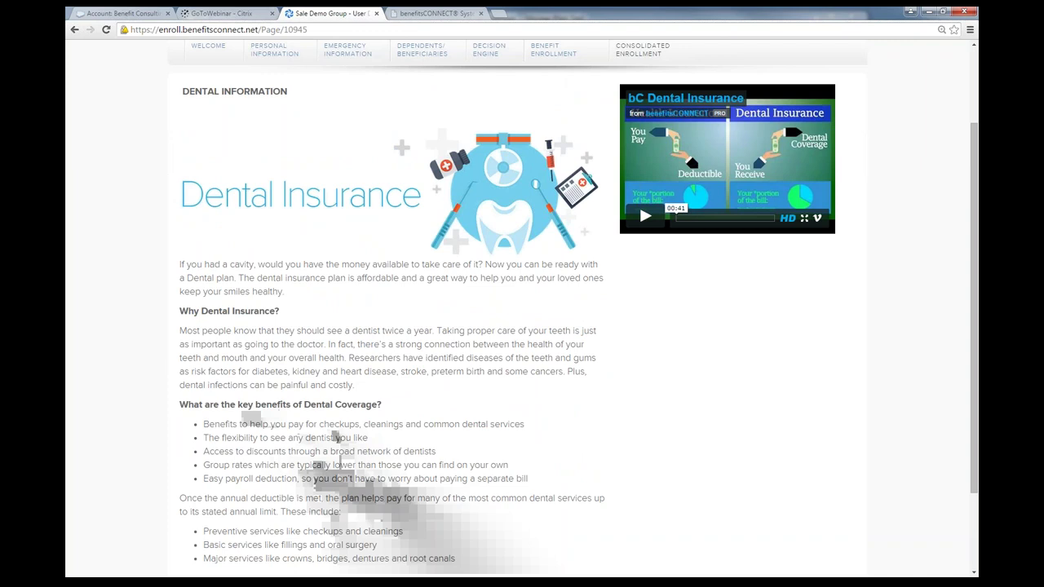
- Continue to the available dental plans, play the required dental insurance video to the end, and dismiss it
{"action": "scroll", "coordinate": [197, 345], "scroll_direction": "down", "scroll_amount": 2}
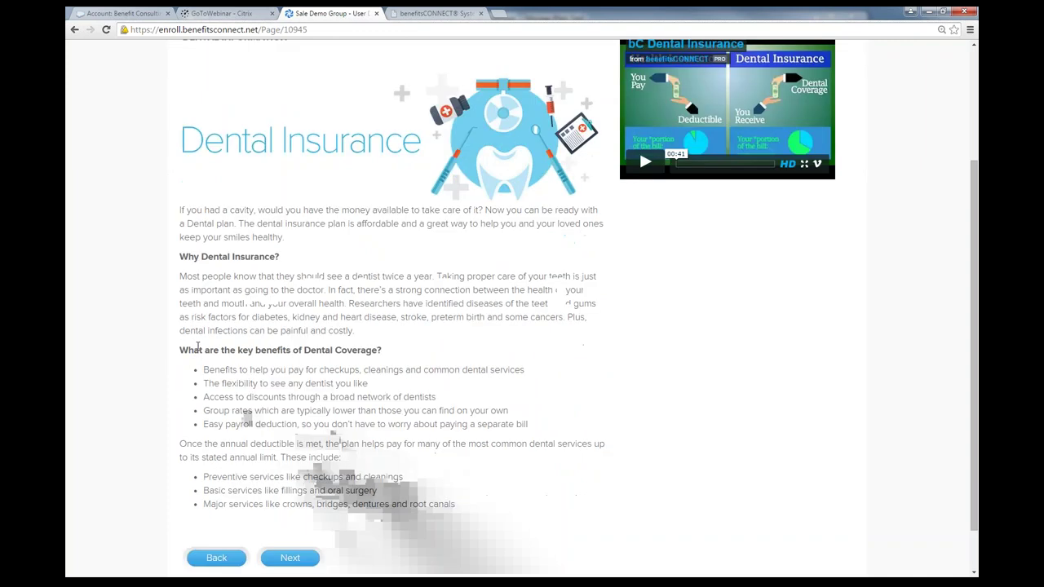
{"action": "left_click", "coordinate": [299, 504]}
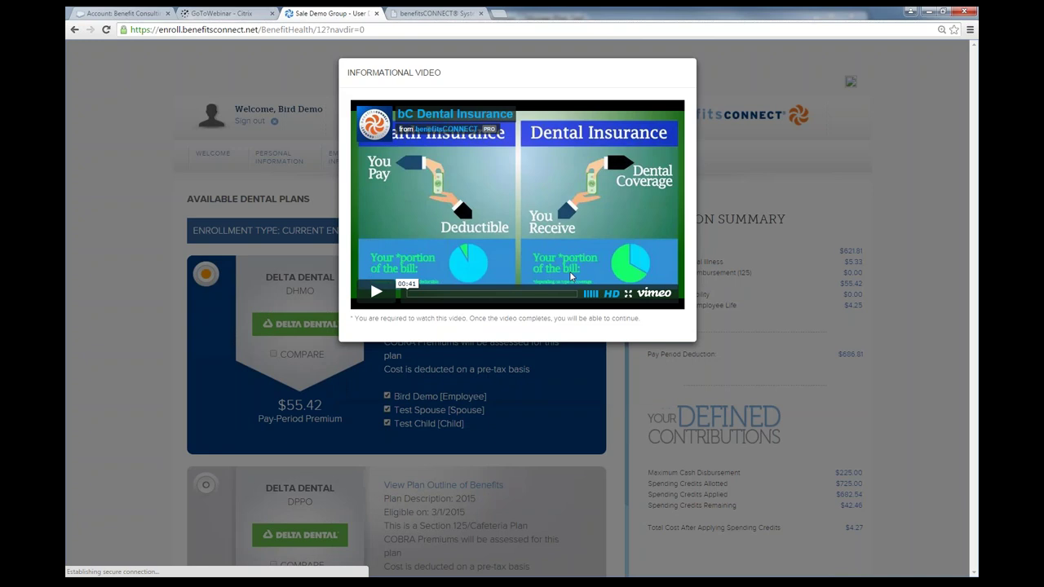
{"action": "left_click", "coordinate": [377, 295]}
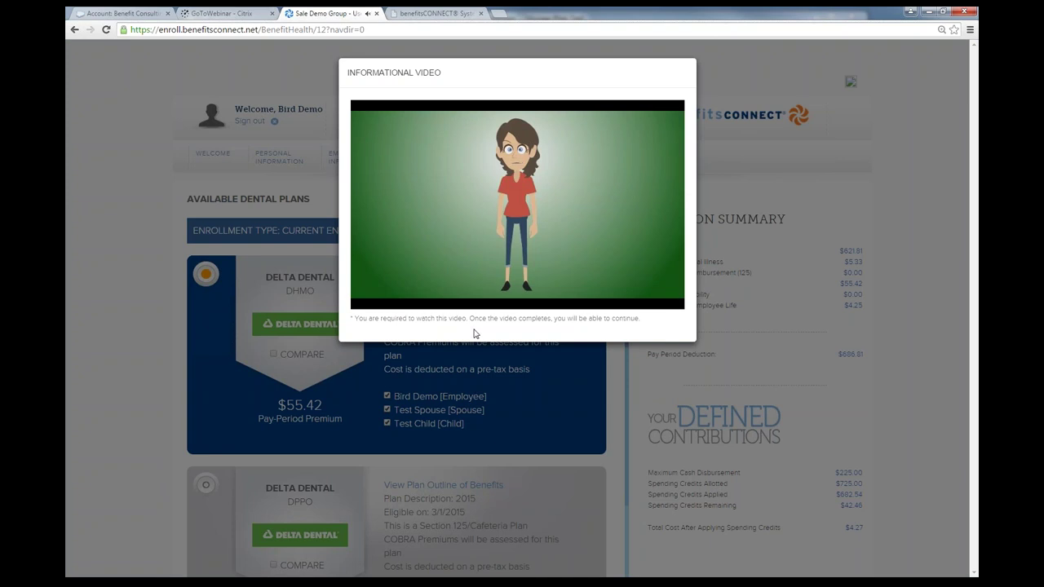
{"action": "mouse_move", "coordinate": [452, 199]}
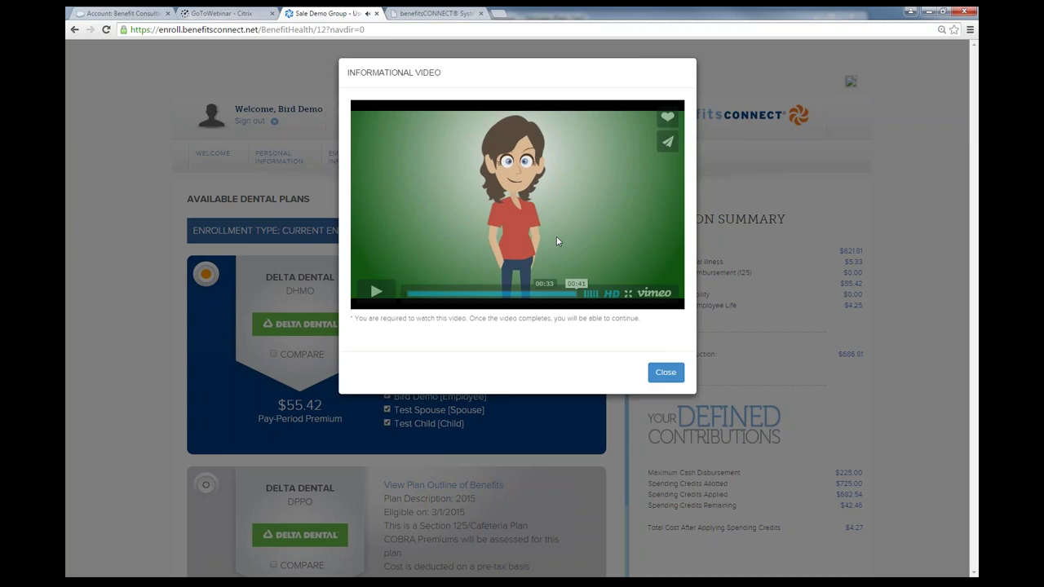
{"action": "left_click", "coordinate": [665, 371]}
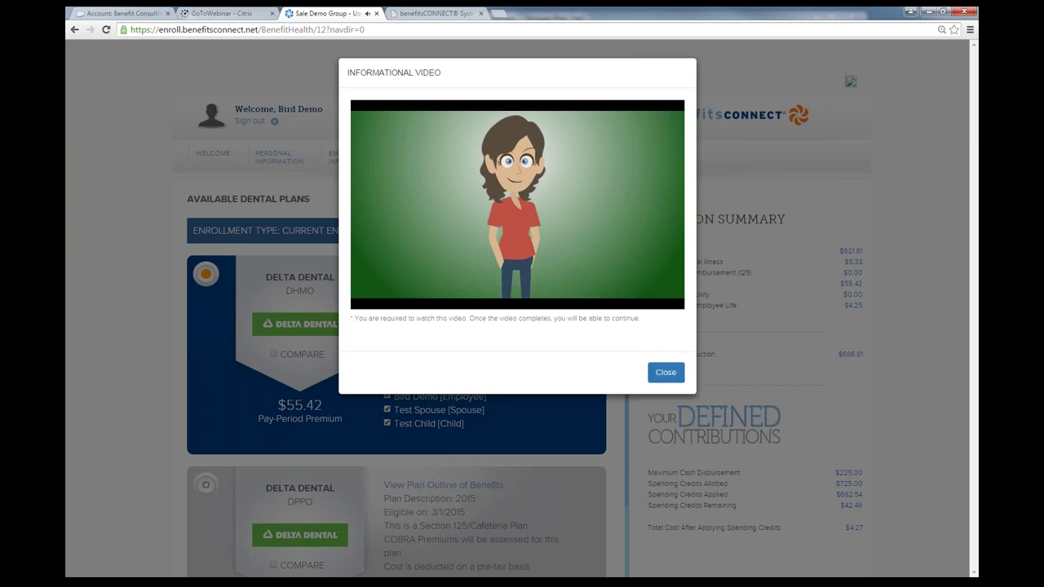
- Compare the Delta Dental DHMO and DPPO plans side by side
{"action": "scroll", "coordinate": [158, 302], "scroll_direction": "down", "scroll_amount": 3}
{"action": "scroll", "coordinate": [159, 303], "scroll_direction": "up", "scroll_amount": 2}
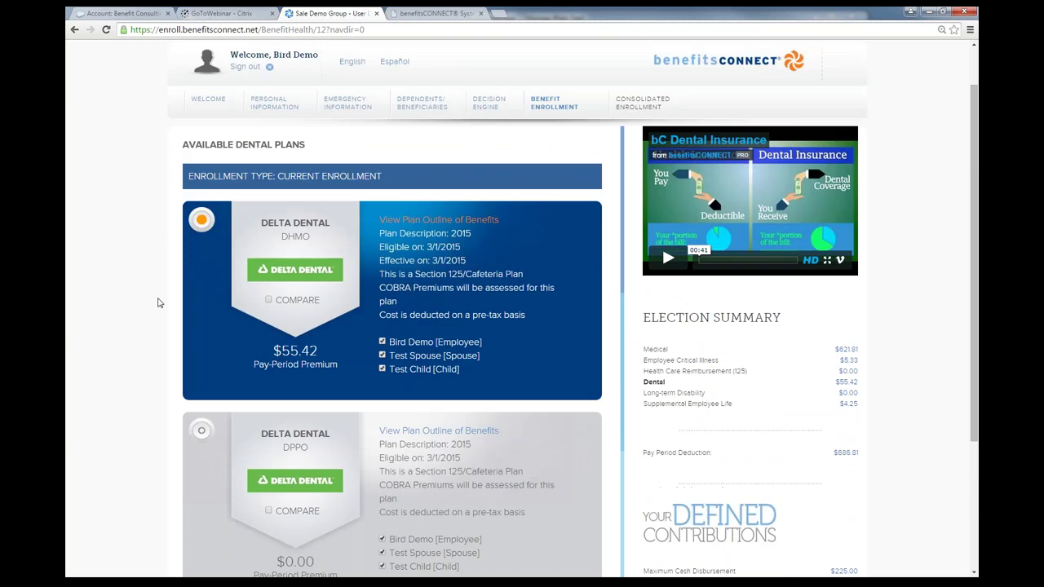
{"action": "scroll", "coordinate": [159, 303], "scroll_direction": "down", "scroll_amount": 1}
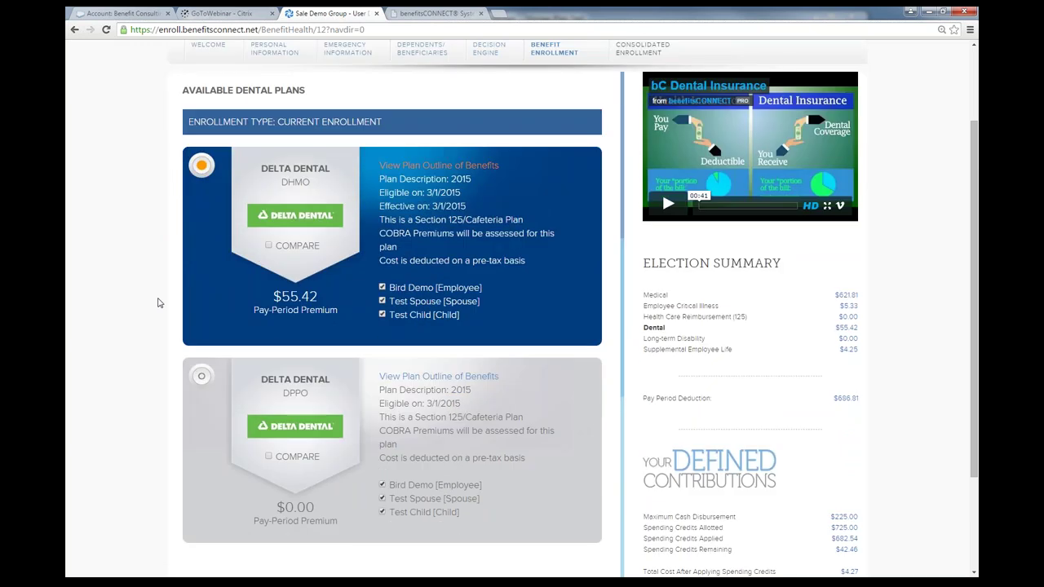
{"action": "scroll", "coordinate": [159, 303], "scroll_direction": "down", "scroll_amount": 1}
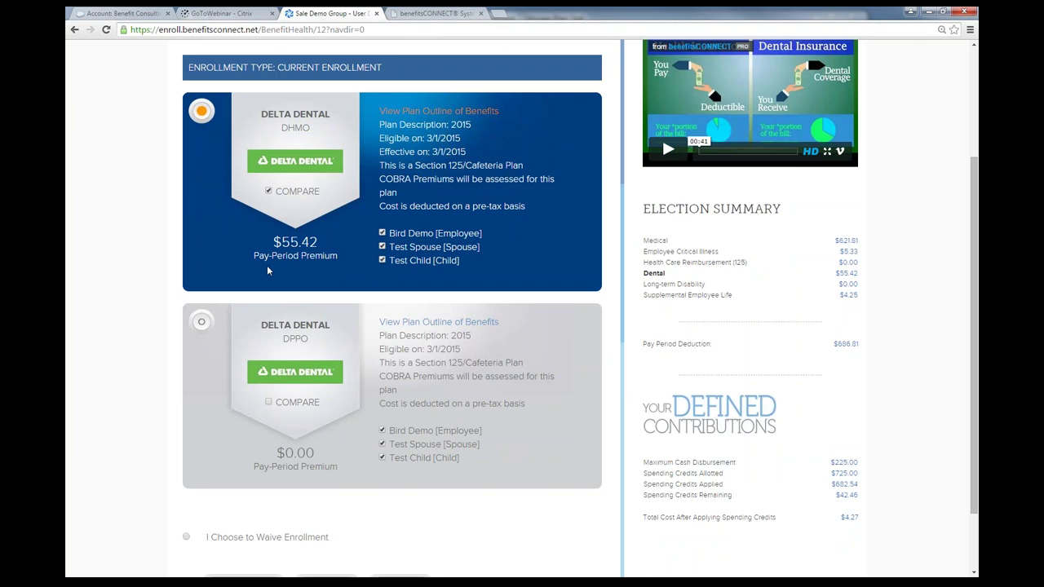
{"action": "left_click", "coordinate": [269, 402]}
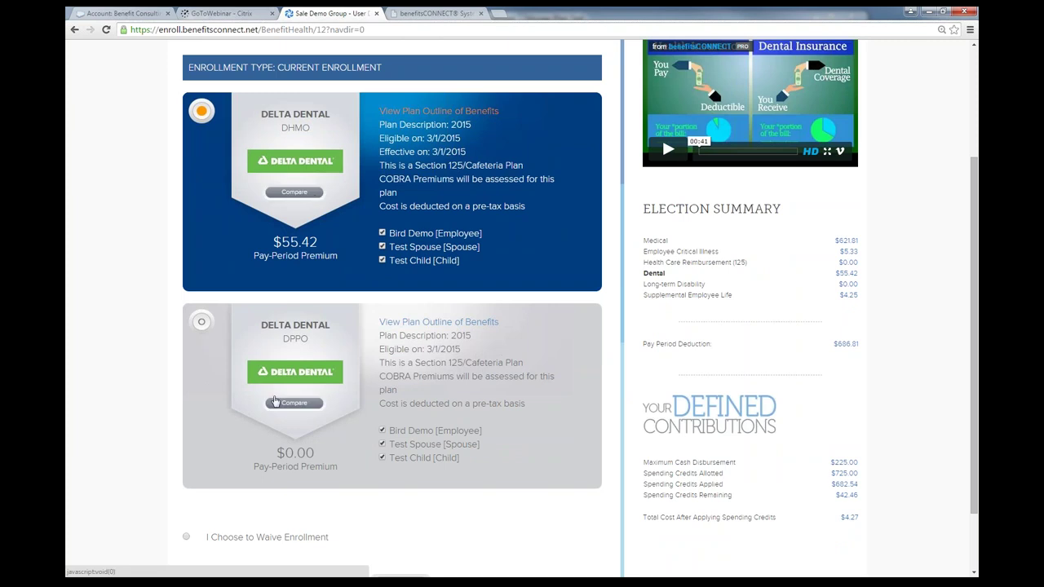
{"action": "left_click", "coordinate": [310, 194]}
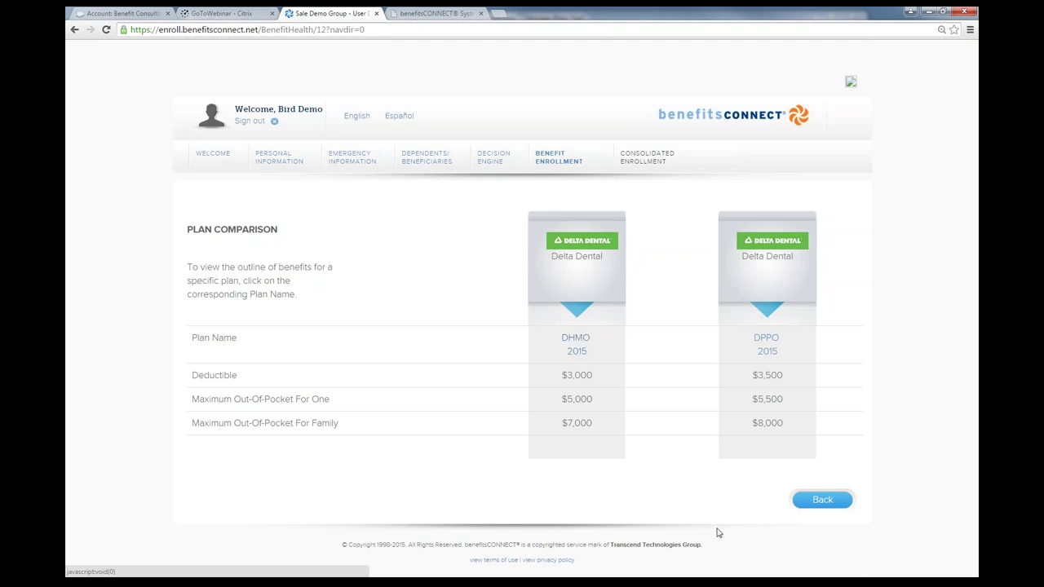
- Return from the plan comparison to the dental plans and play the required video through again before dismissing it
{"action": "left_click", "coordinate": [819, 499]}
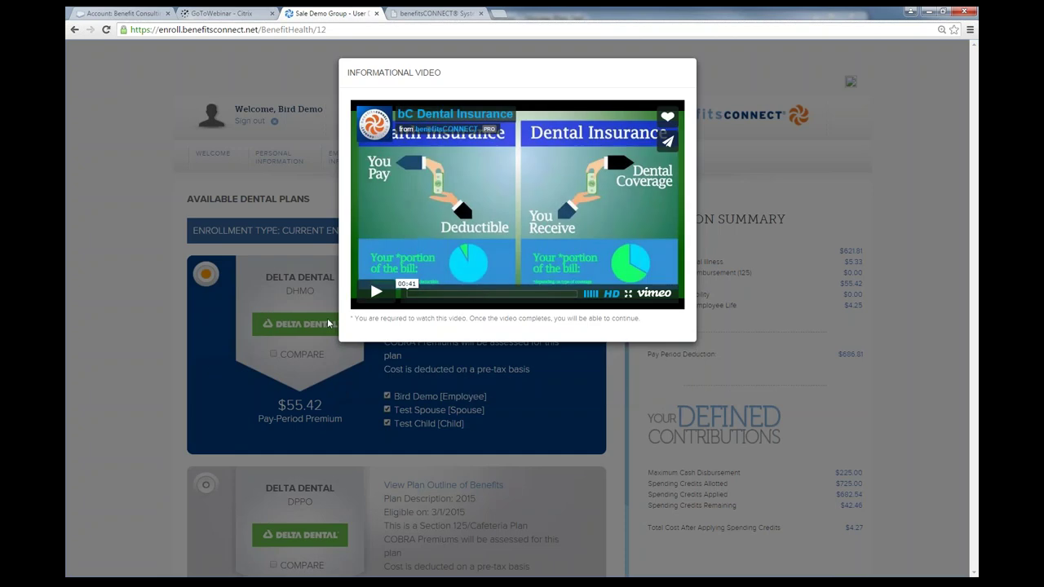
{"action": "left_click", "coordinate": [375, 291]}
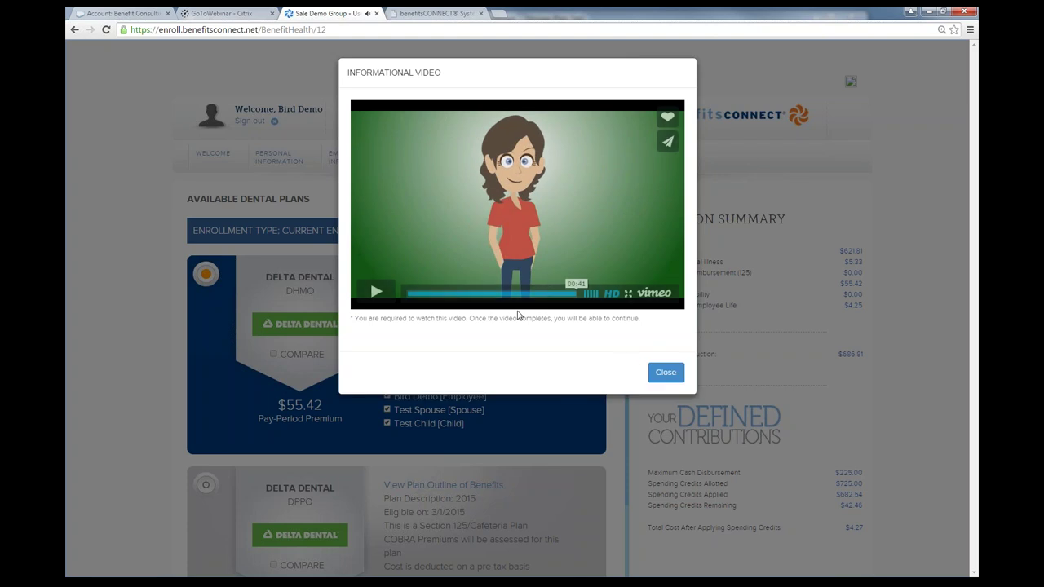
{"action": "left_click", "coordinate": [655, 374]}
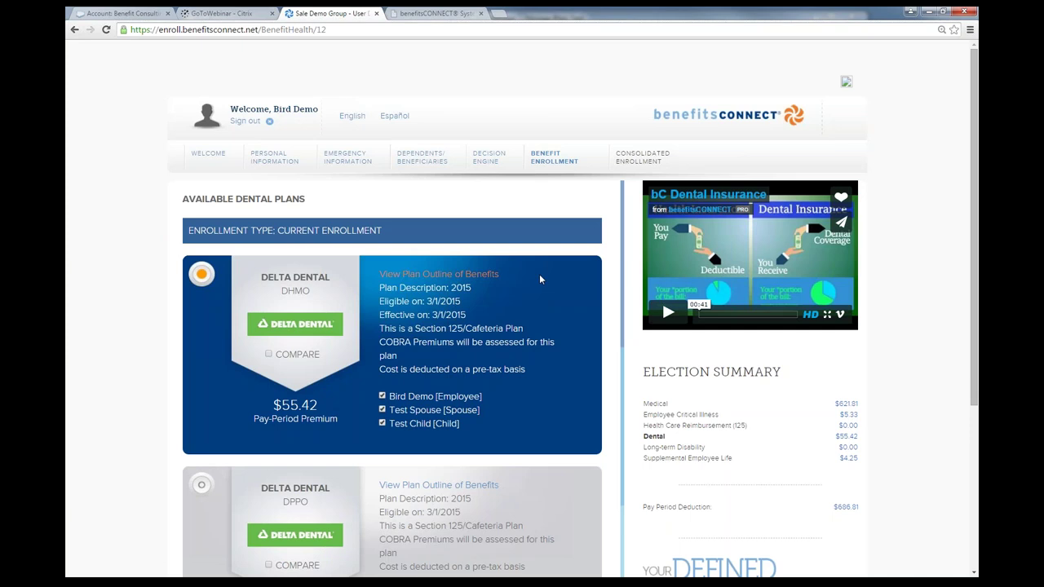
- Keep the Delta Dental DHMO plan for the employee and spouse only, excluding the child, and continue to the long-term disability information
{"action": "scroll", "coordinate": [788, 334], "scroll_direction": "down", "scroll_amount": 1}
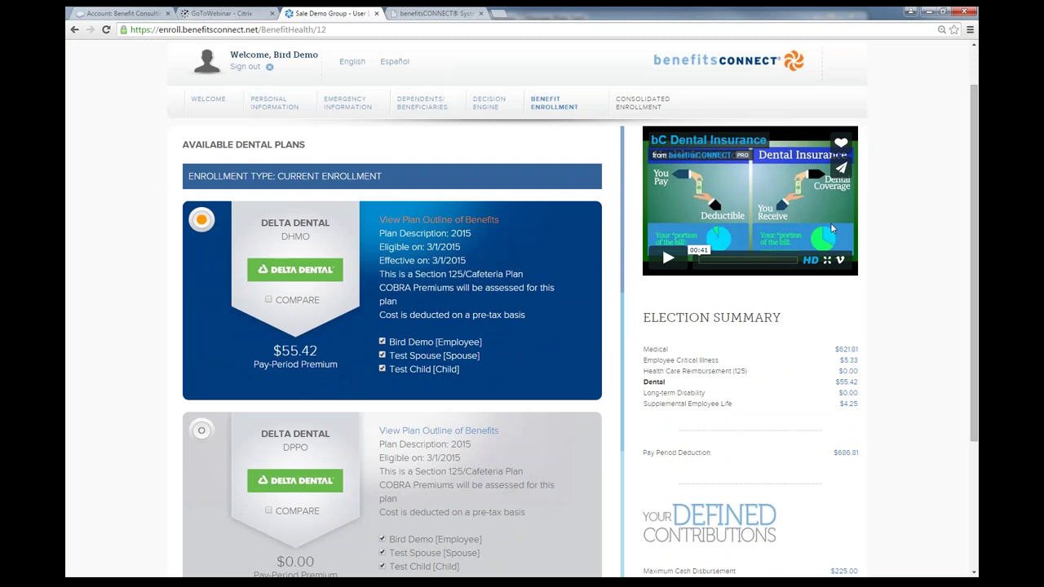
{"action": "scroll", "coordinate": [830, 228], "scroll_direction": "down", "scroll_amount": 2}
{"action": "scroll", "coordinate": [830, 228], "scroll_direction": "up", "scroll_amount": 1}
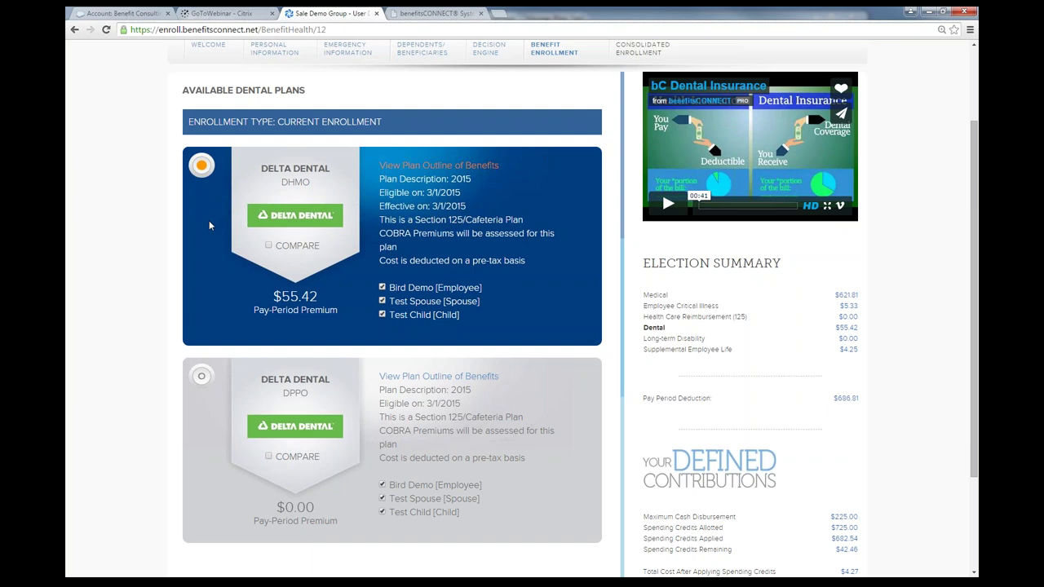
{"action": "scroll", "coordinate": [197, 218], "scroll_direction": "down", "scroll_amount": 2}
{"action": "scroll", "coordinate": [190, 284], "scroll_direction": "up", "scroll_amount": 1}
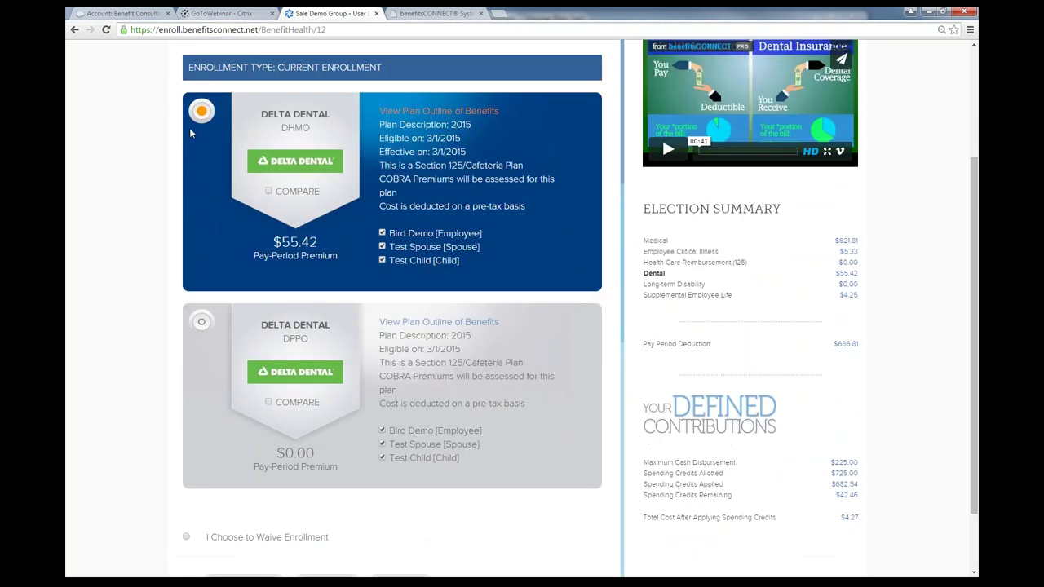
{"action": "left_click", "coordinate": [382, 247]}
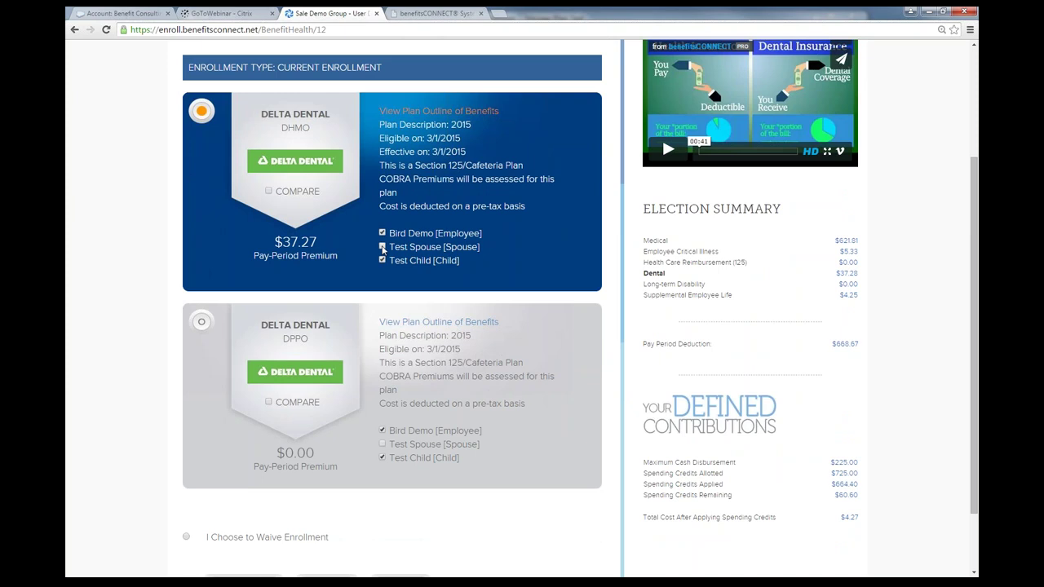
{"action": "left_click", "coordinate": [381, 259]}
{"action": "left_click", "coordinate": [382, 247]}
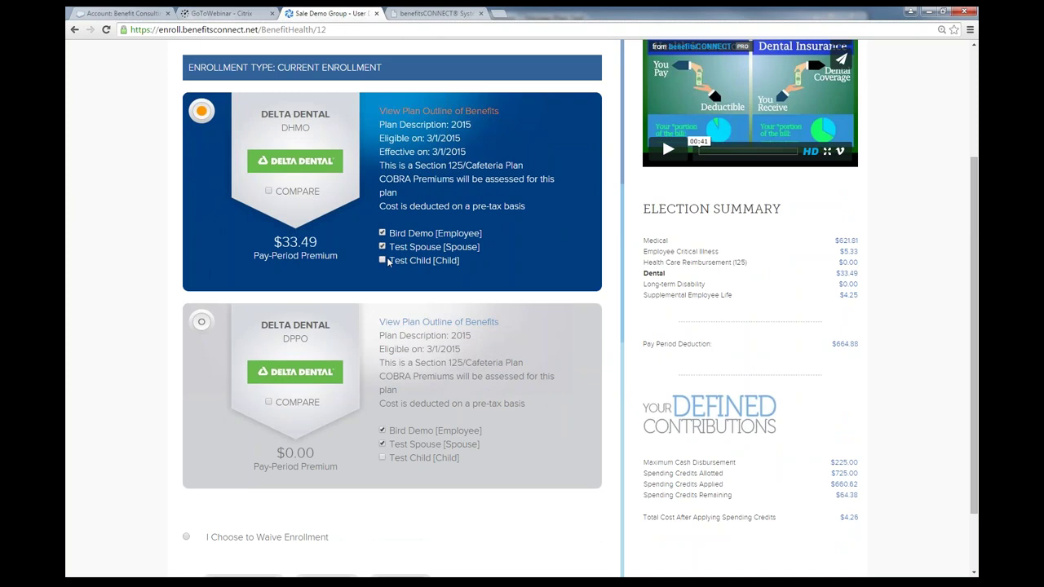
{"action": "scroll", "coordinate": [780, 270], "scroll_direction": "down", "scroll_amount": 2}
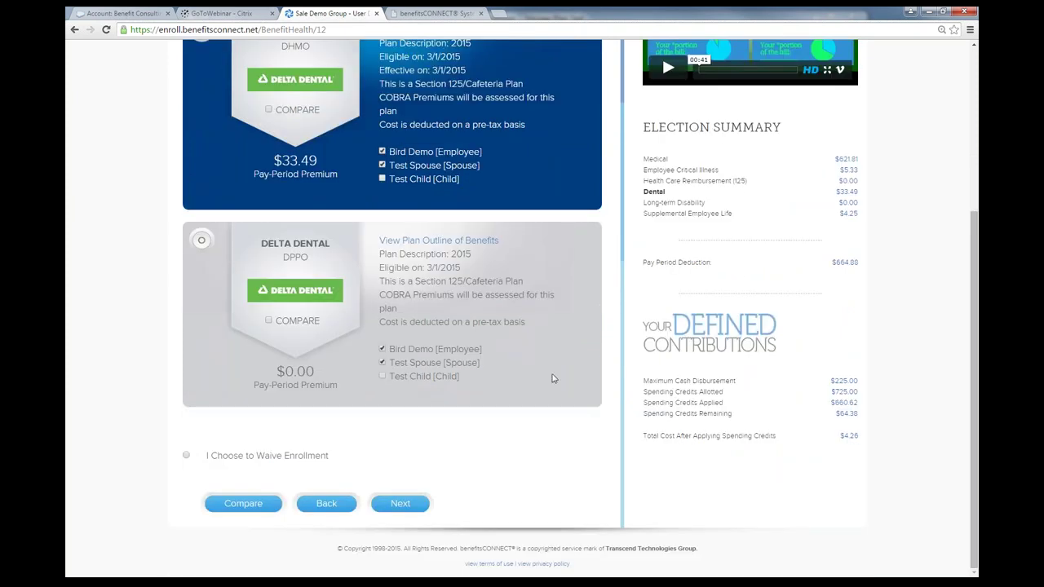
{"action": "left_click", "coordinate": [492, 186]}
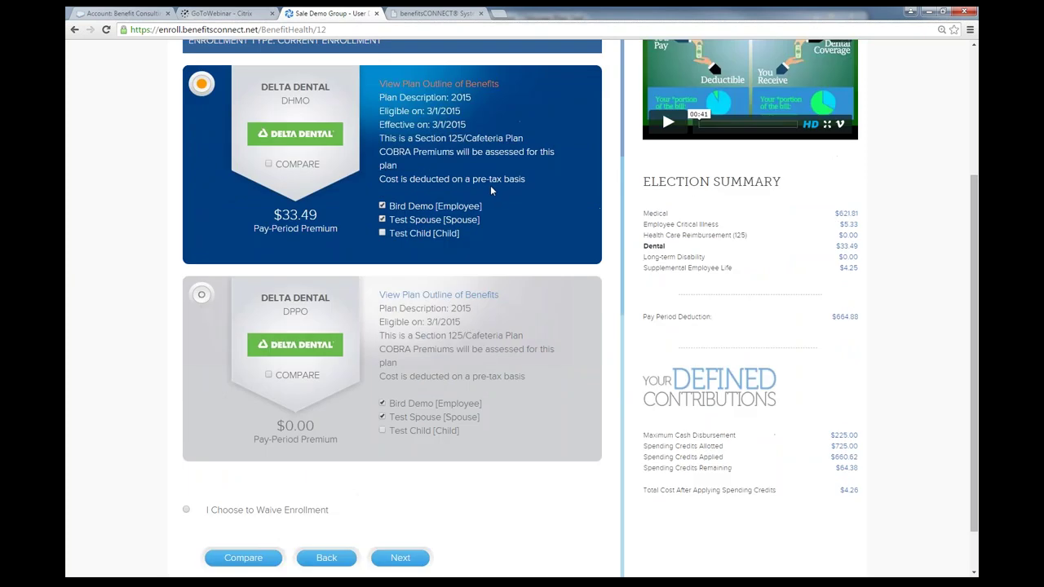
{"action": "left_click", "coordinate": [411, 505]}
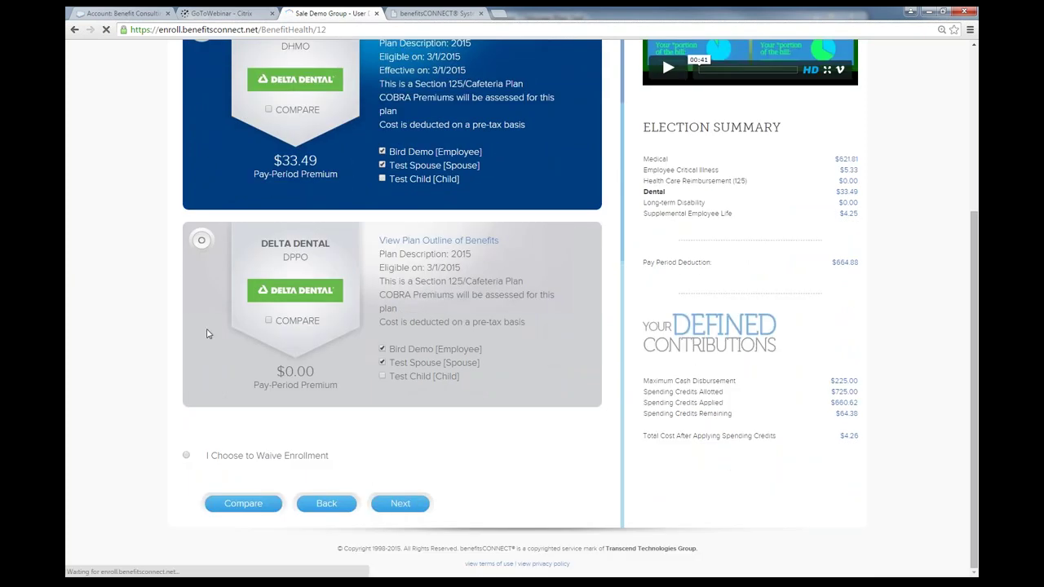
- Review the long-term disability information and continue to employee life insurance with the Aflac Group LTD plan kept
{"action": "scroll", "coordinate": [206, 334], "scroll_direction": "down", "scroll_amount": 2}
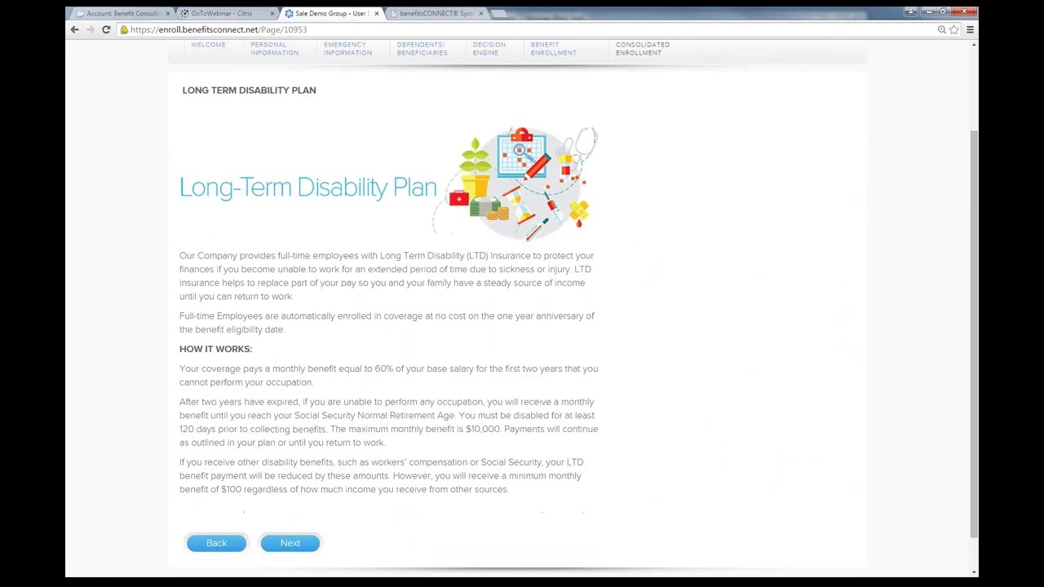
{"action": "scroll", "coordinate": [232, 320], "scroll_direction": "down", "scroll_amount": 1}
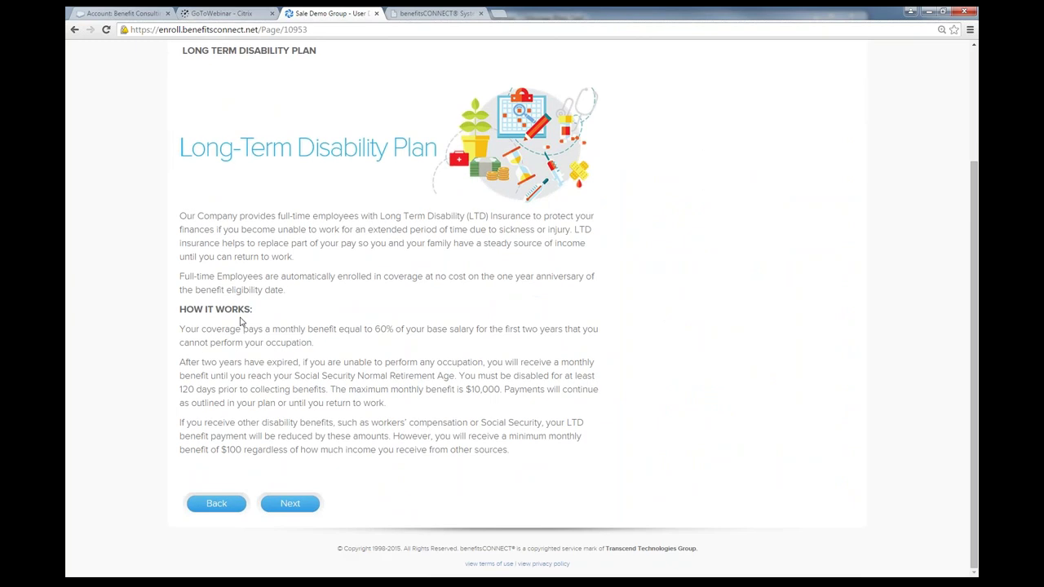
{"action": "left_click", "coordinate": [291, 506]}
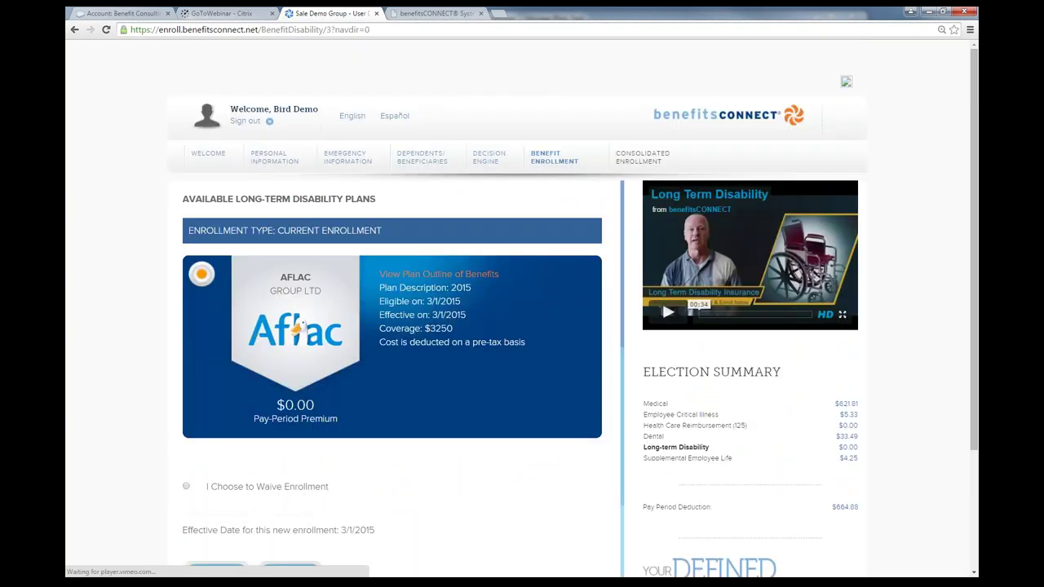
{"action": "scroll", "coordinate": [206, 424], "scroll_direction": "down", "scroll_amount": 1}
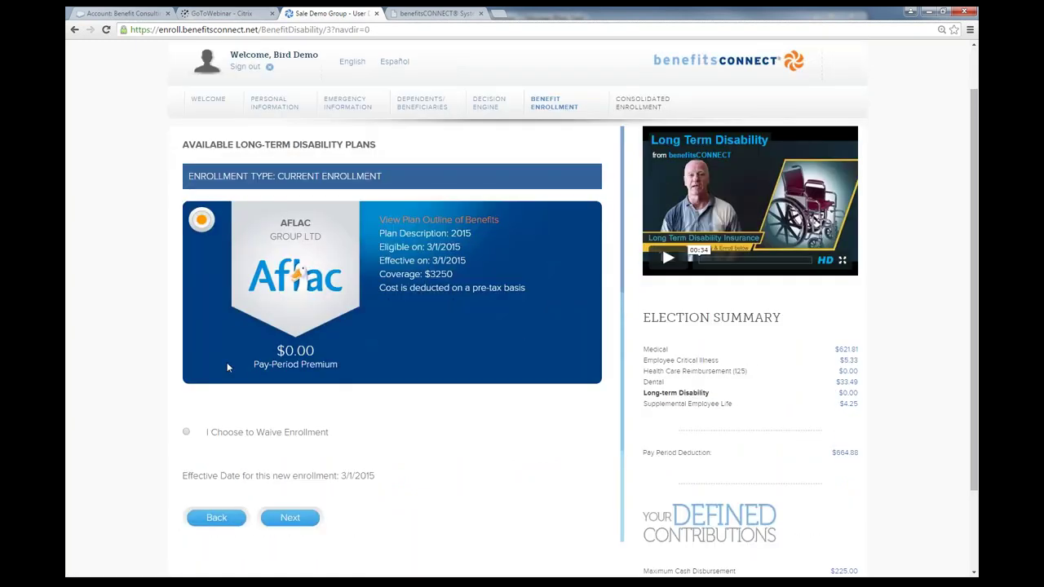
{"action": "left_click", "coordinate": [289, 519]}
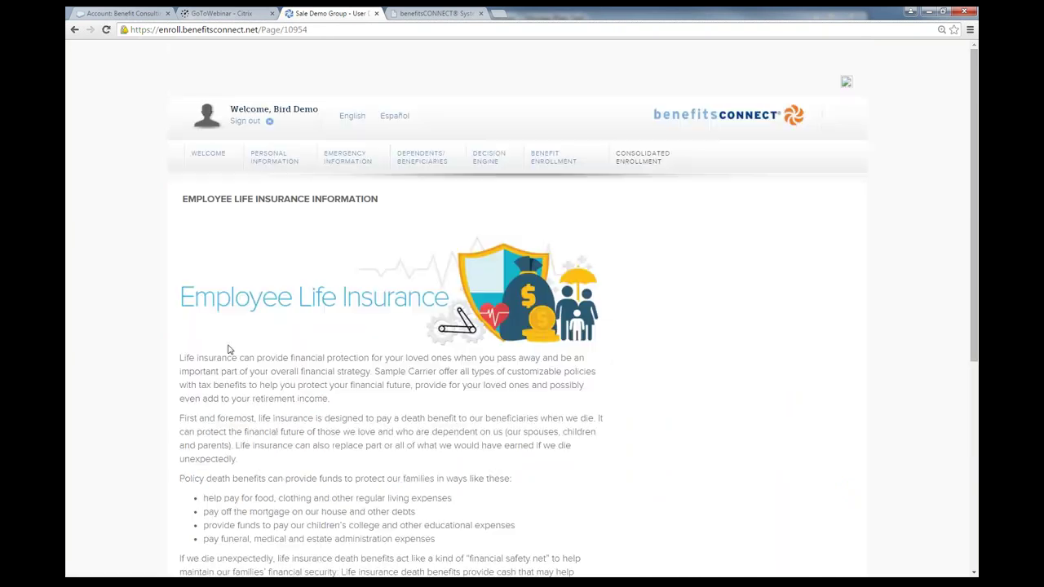
- Read the employee life insurance information and continue to the available supplemental employee life plans
{"action": "scroll", "coordinate": [221, 348], "scroll_direction": "down", "scroll_amount": 2}
{"action": "scroll", "coordinate": [150, 354], "scroll_direction": "down", "scroll_amount": 2}
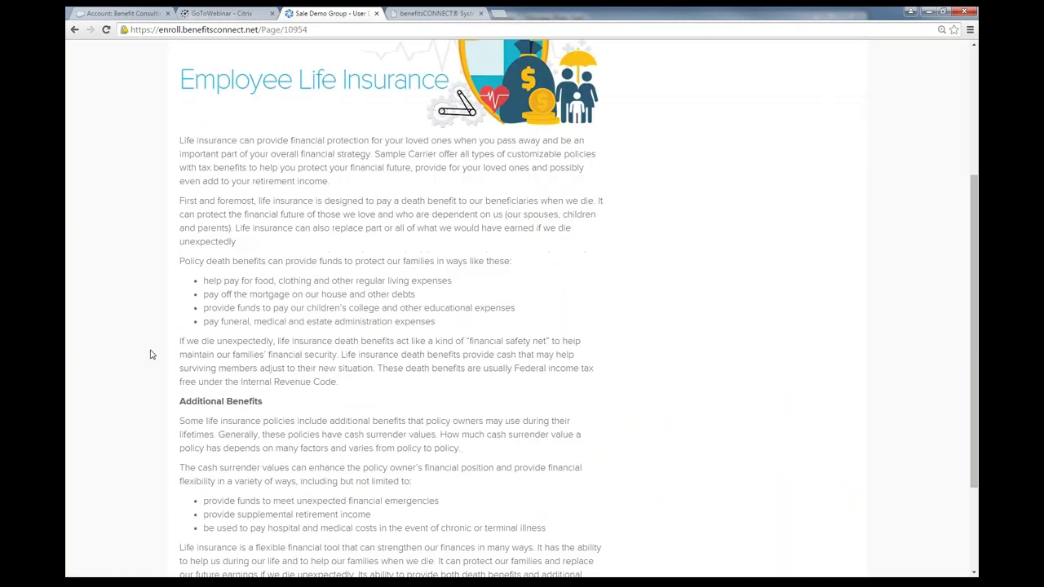
{"action": "scroll", "coordinate": [150, 354], "scroll_direction": "down", "scroll_amount": 2}
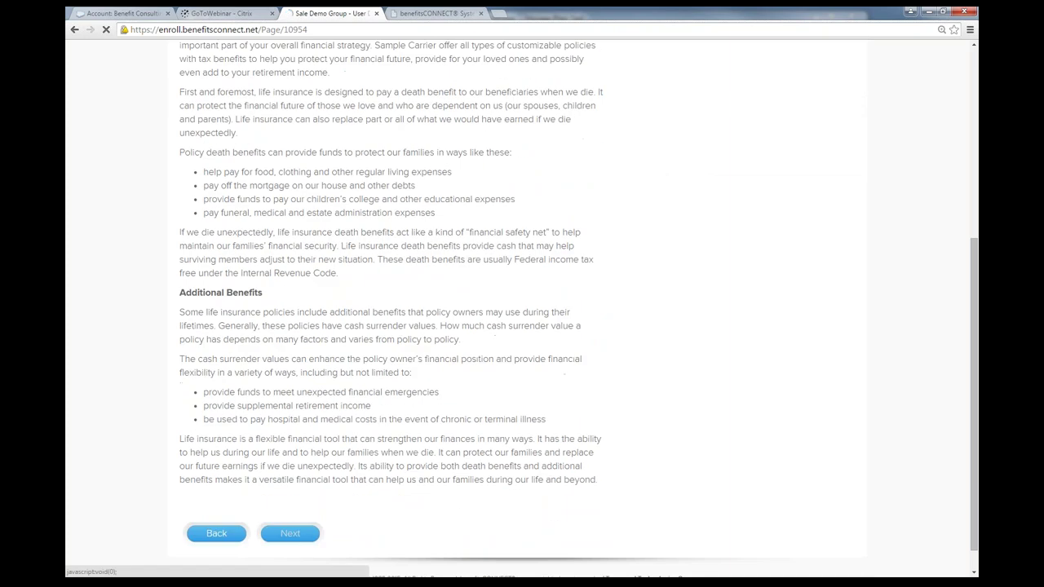
{"action": "left_click", "coordinate": [308, 533]}
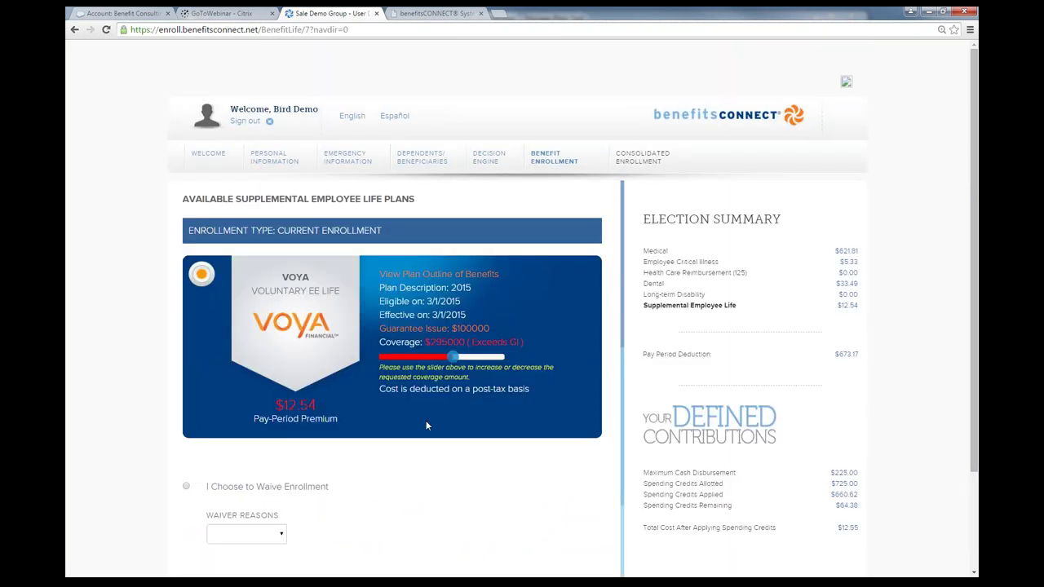
- Try $90000 and $120000 of Voya Voluntary EE Life coverage, settle on $170000, and continue to the consolidated enrollment
{"action": "left_click_drag", "start_coordinate": [454, 360], "coordinate": [402, 359]}
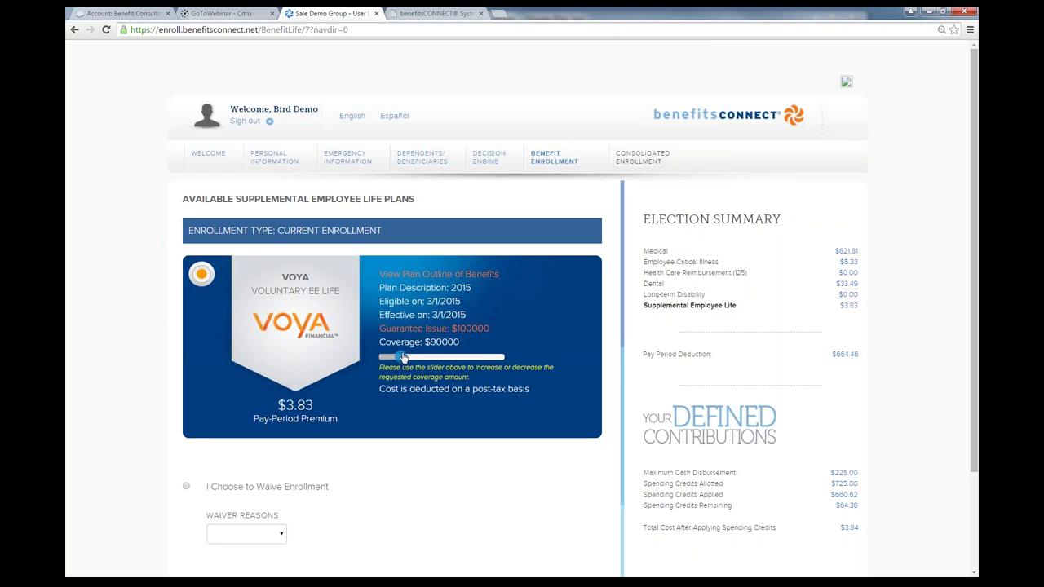
{"action": "left_click_drag", "start_coordinate": [402, 358], "coordinate": [410, 359]}
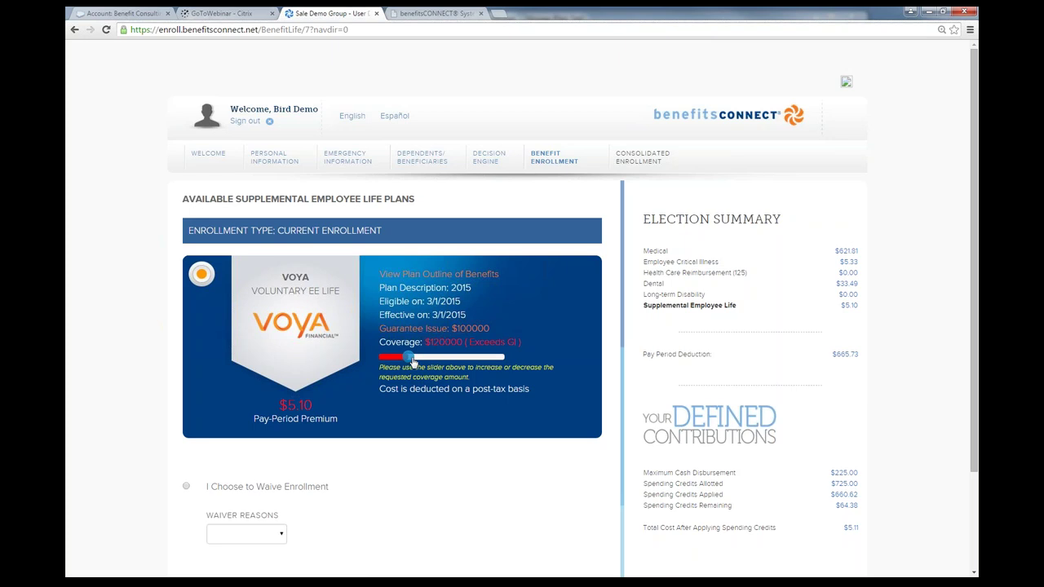
{"action": "mouse_move", "coordinate": [410, 361]}
{"action": "left_mouse_down"}
{"action": "mouse_move", "coordinate": [438, 366]}
{"action": "mouse_move", "coordinate": [422, 365]}
{"action": "left_mouse_up"}
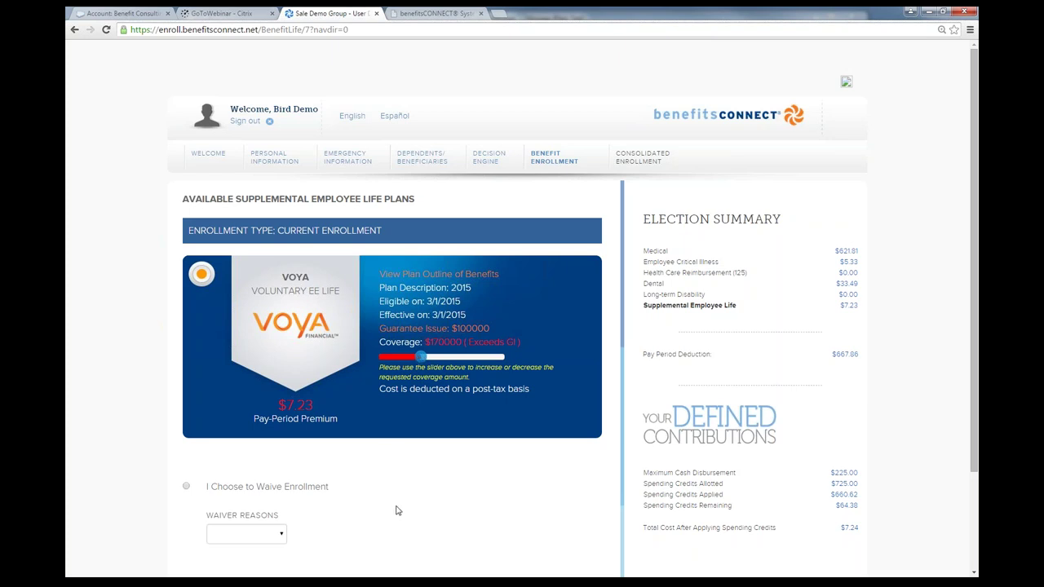
{"action": "scroll", "coordinate": [401, 510], "scroll_direction": "down", "scroll_amount": 2}
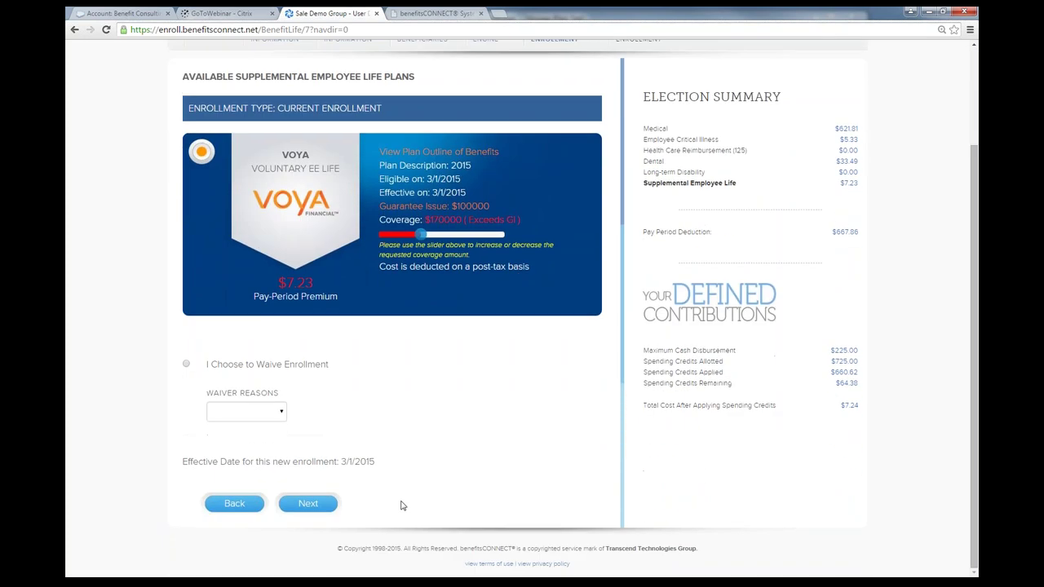
{"action": "left_click", "coordinate": [326, 505]}
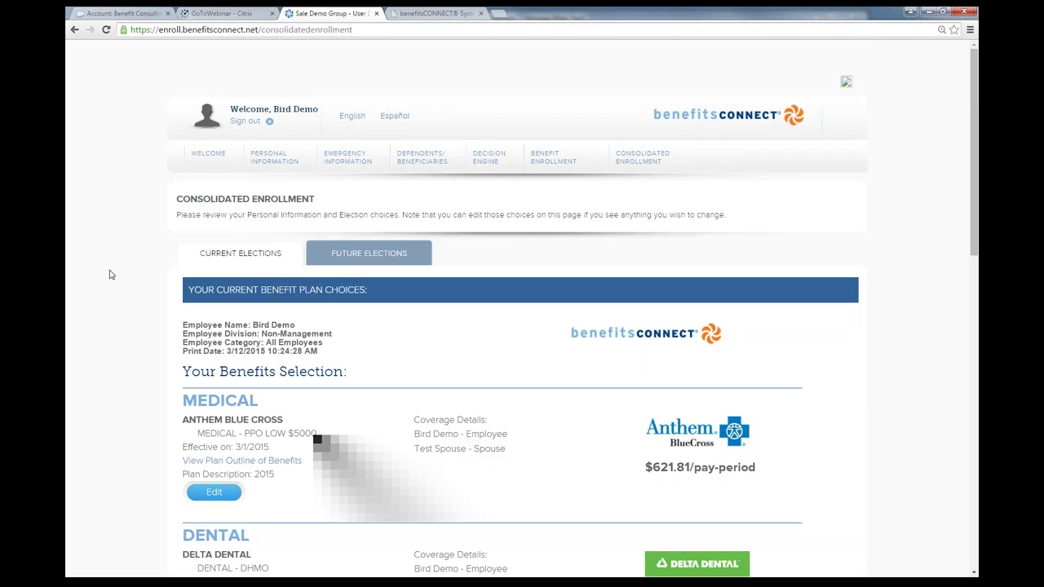
- Review the current elections on the consolidated enrollment, from the medical plan through the waived health care reimbursement and the benefits spending summary
{"action": "scroll", "coordinate": [100, 277], "scroll_direction": "down", "scroll_amount": 3}
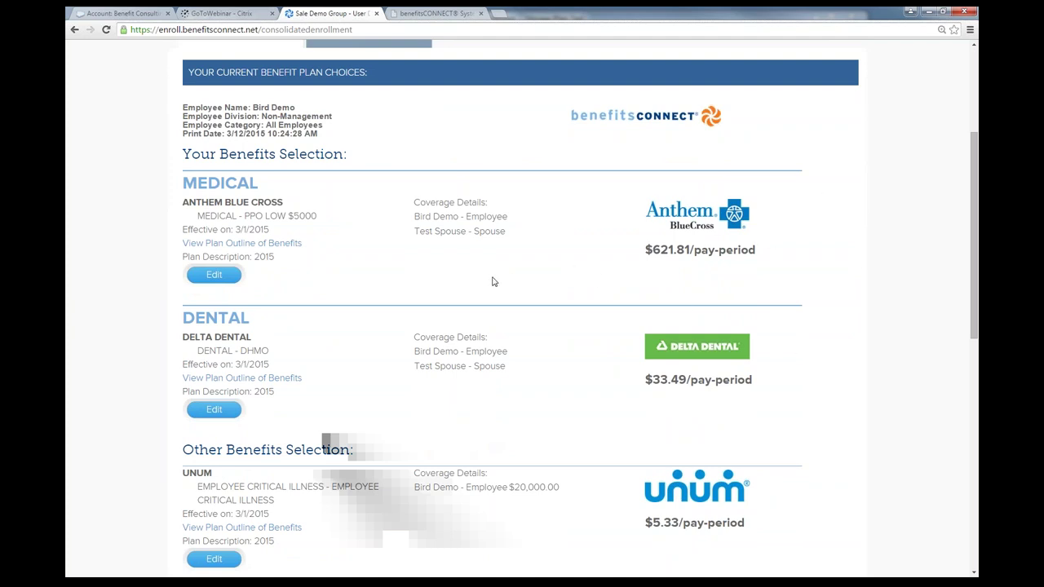
{"action": "scroll", "coordinate": [335, 256], "scroll_direction": "down", "scroll_amount": 1}
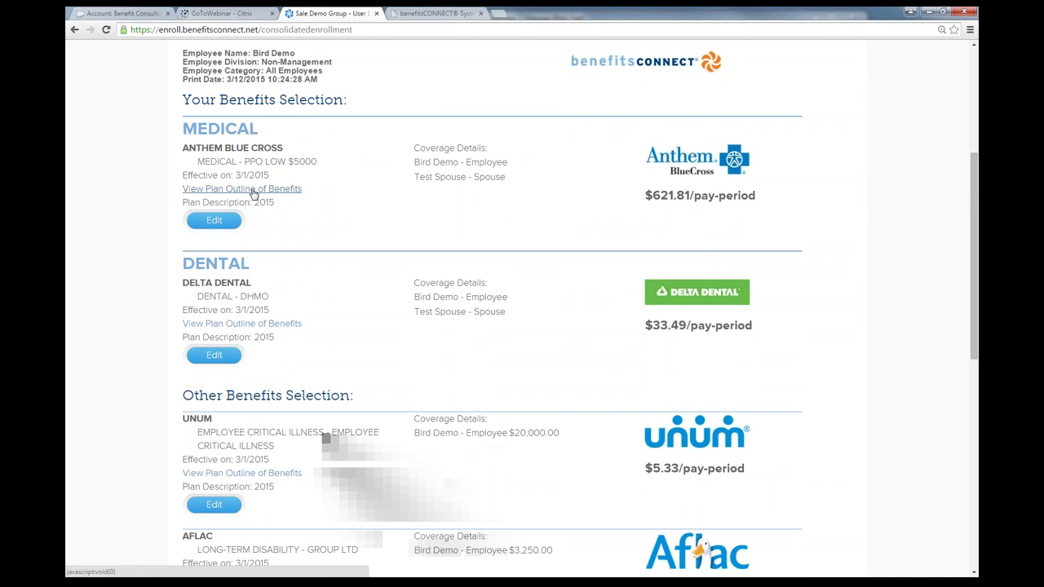
{"action": "scroll", "coordinate": [139, 208], "scroll_direction": "down", "scroll_amount": 1}
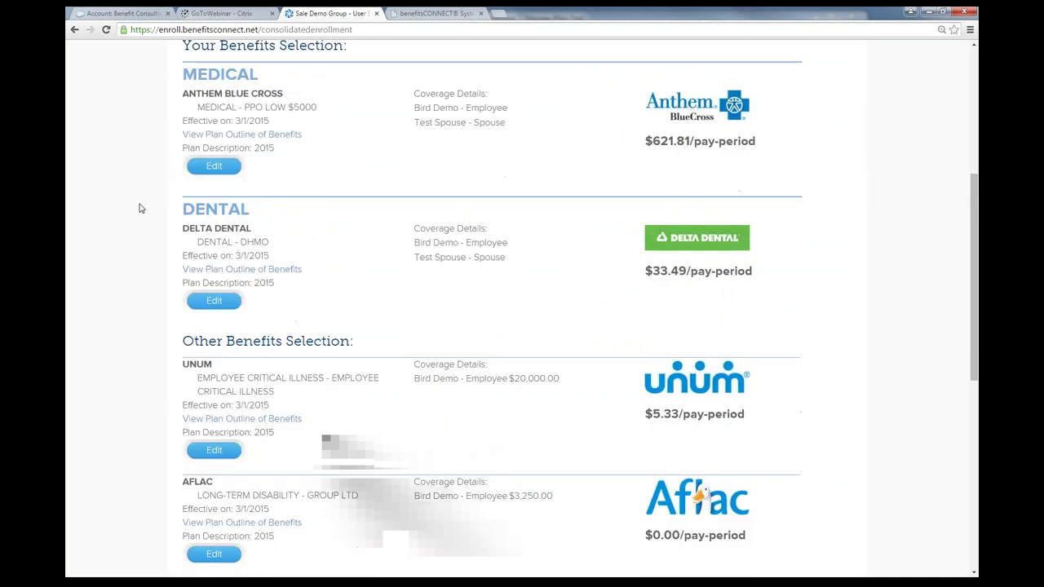
{"action": "scroll", "coordinate": [140, 207], "scroll_direction": "down", "scroll_amount": 1}
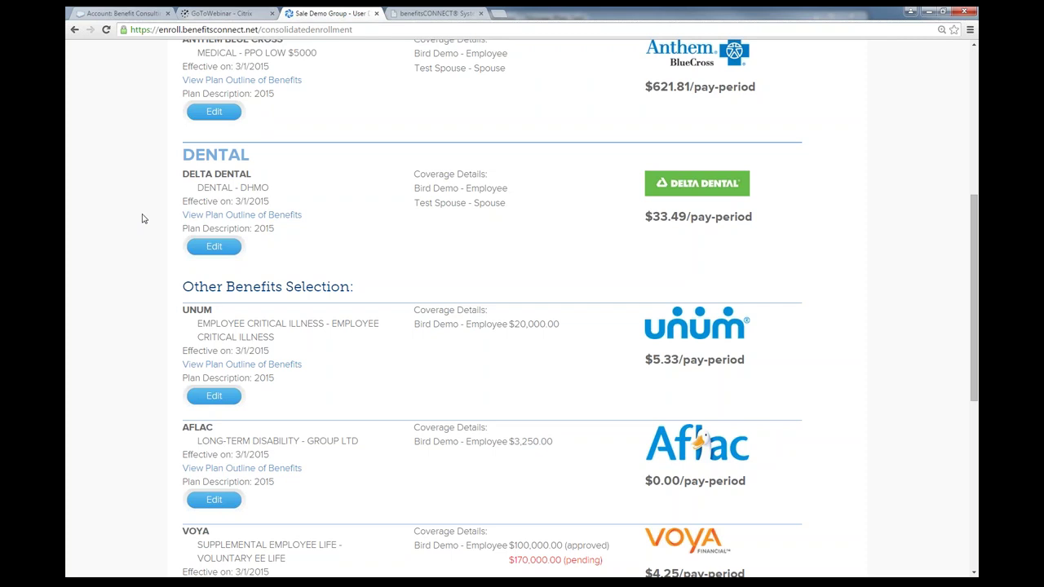
{"action": "scroll", "coordinate": [142, 219], "scroll_direction": "down", "scroll_amount": 1}
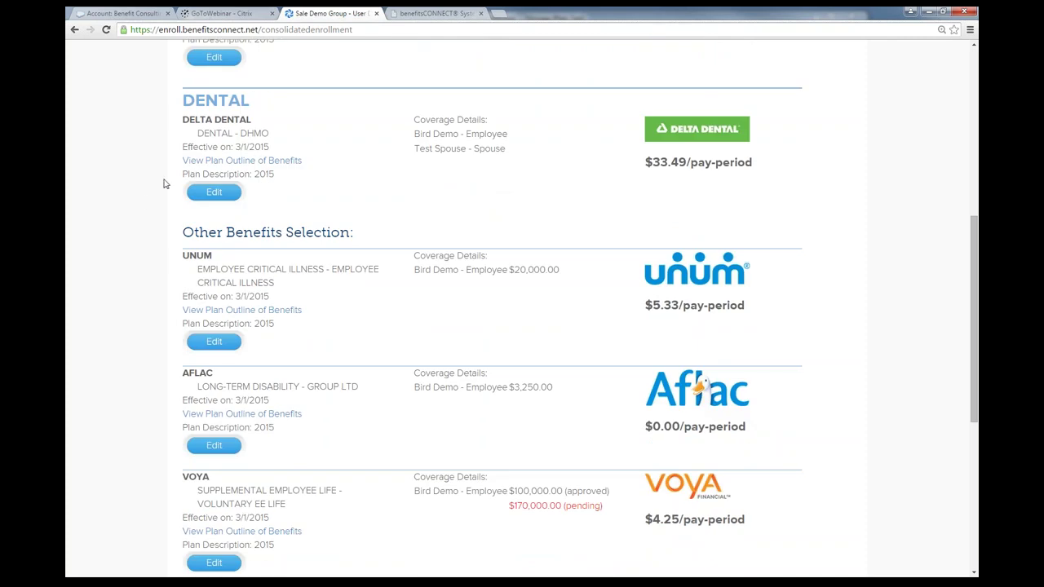
{"action": "scroll", "coordinate": [170, 133], "scroll_direction": "down", "scroll_amount": 3}
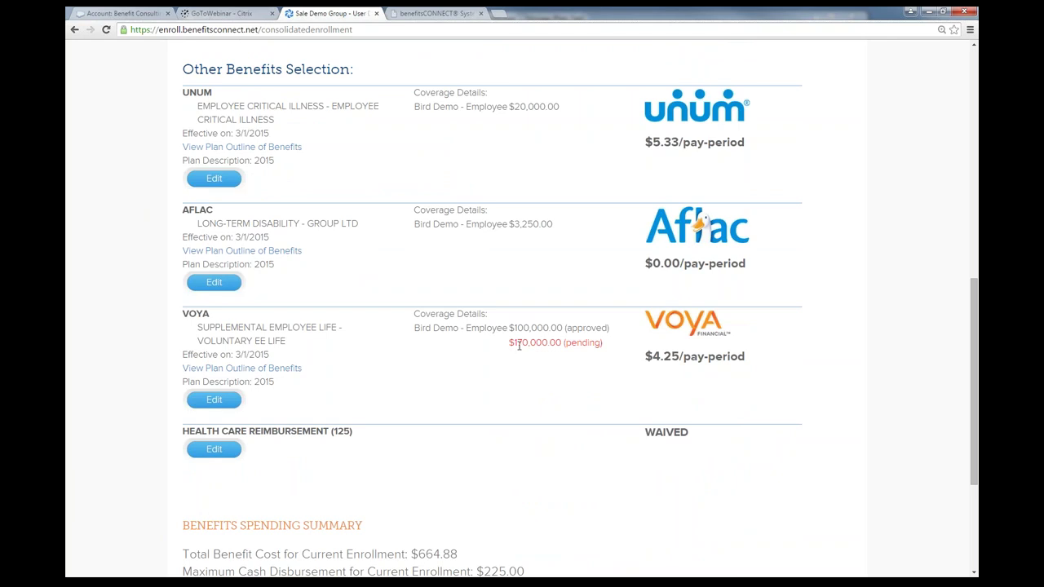
{"action": "scroll", "coordinate": [530, 343], "scroll_direction": "down", "scroll_amount": 2}
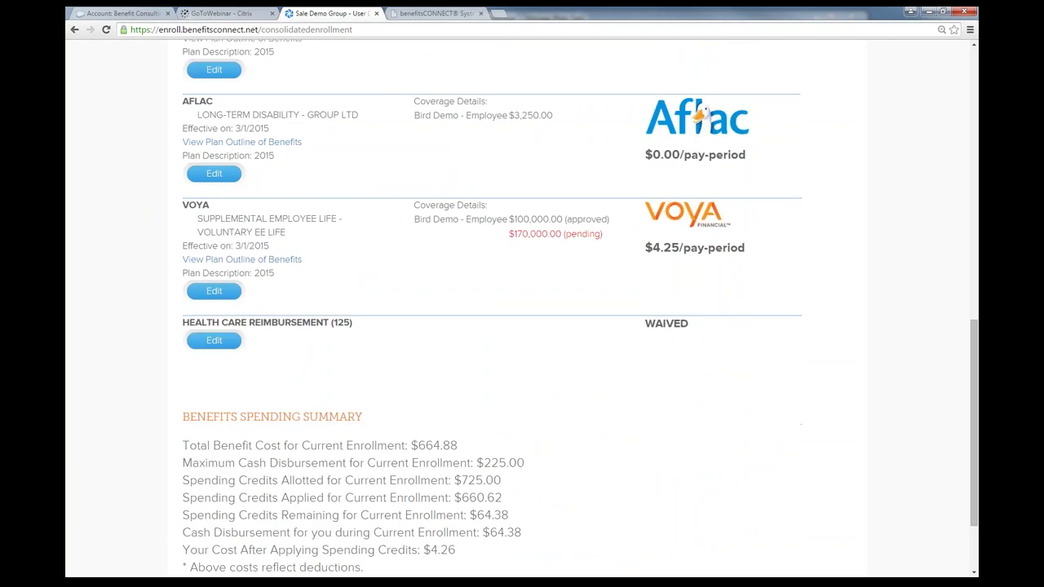
{"action": "scroll", "coordinate": [699, 115], "scroll_direction": "down", "scroll_amount": 2}
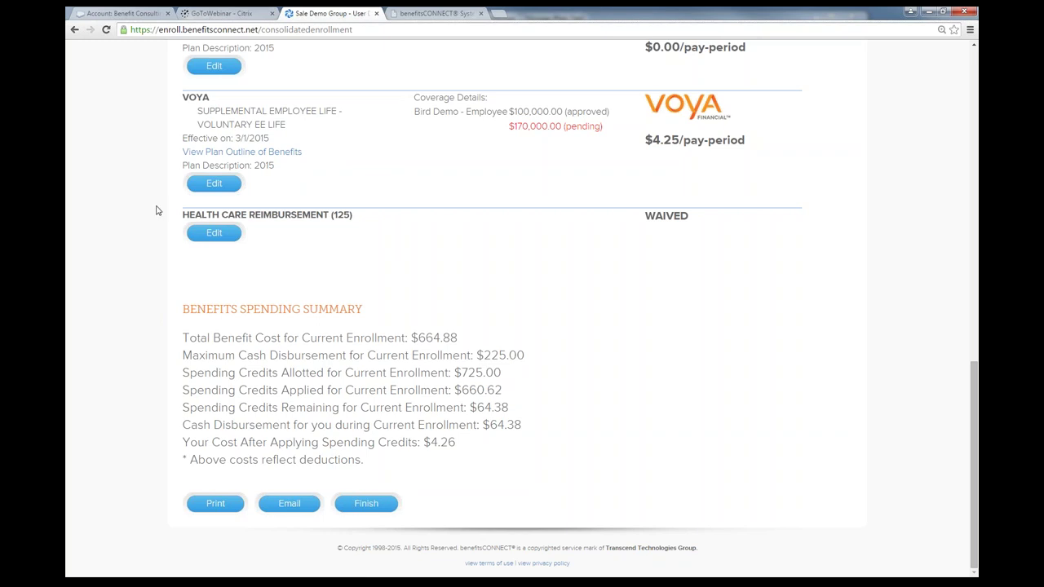
{"action": "scroll", "coordinate": [137, 194], "scroll_direction": "up", "scroll_amount": 1}
{"action": "scroll", "coordinate": [137, 194], "scroll_direction": "up", "scroll_amount": 15}
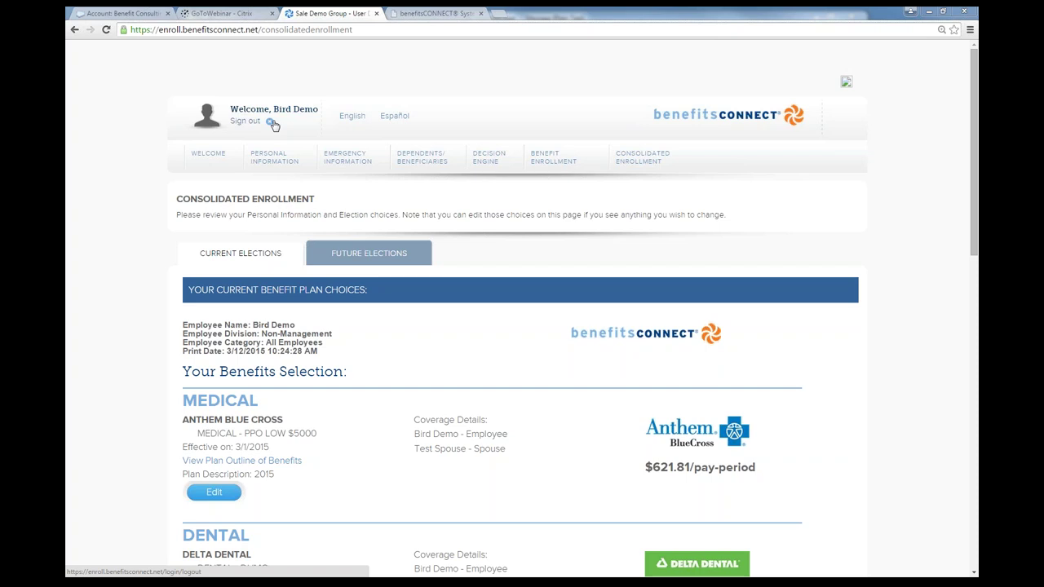
- Switch to the benefitsCONNECT system administration site, log in with the prefilled credentials and go to company editing
{"action": "left_click", "coordinate": [444, 14]}
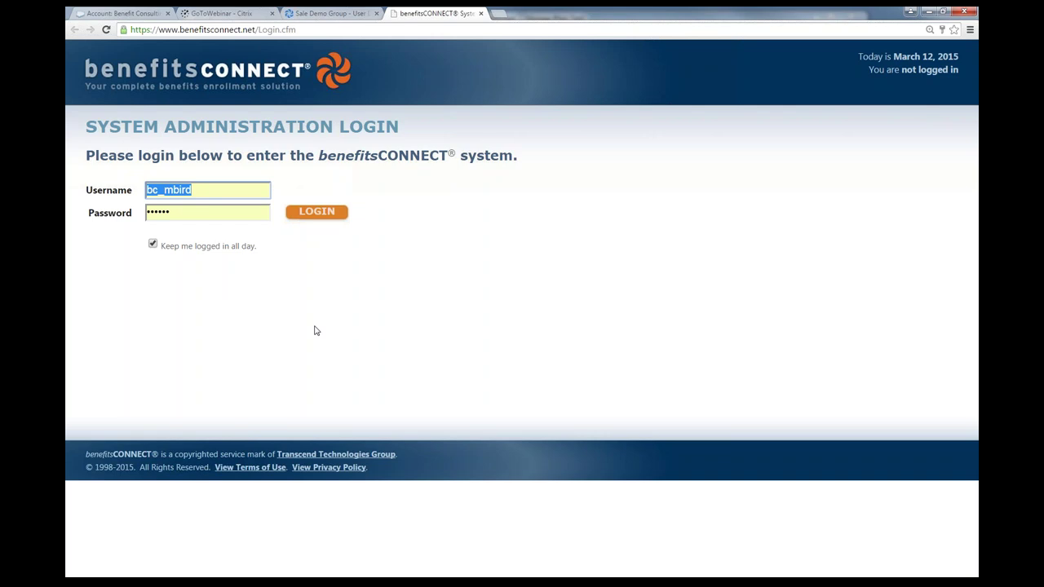
{"action": "left_click", "coordinate": [323, 218]}
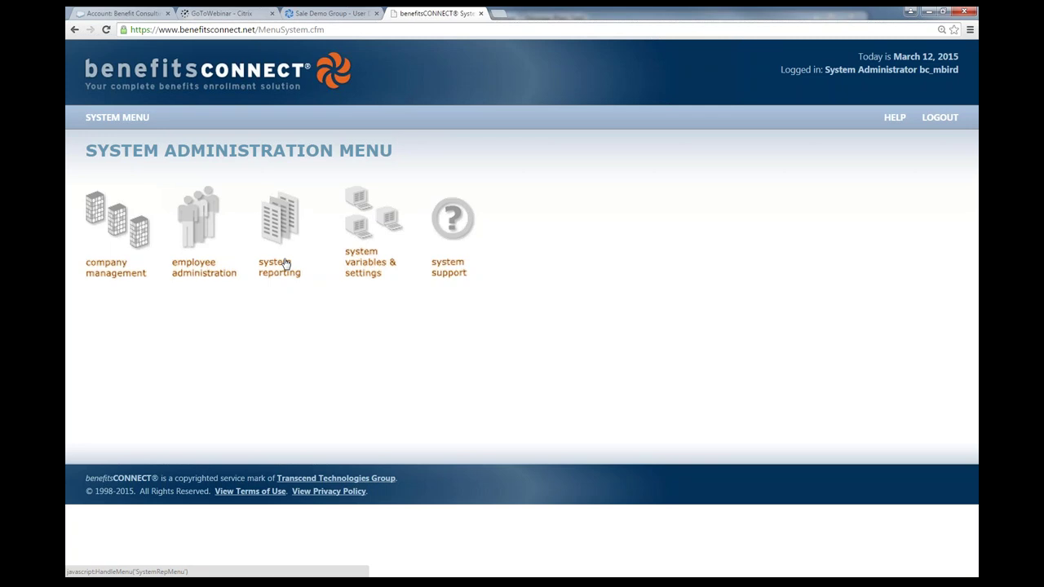
{"action": "left_click", "coordinate": [114, 274]}
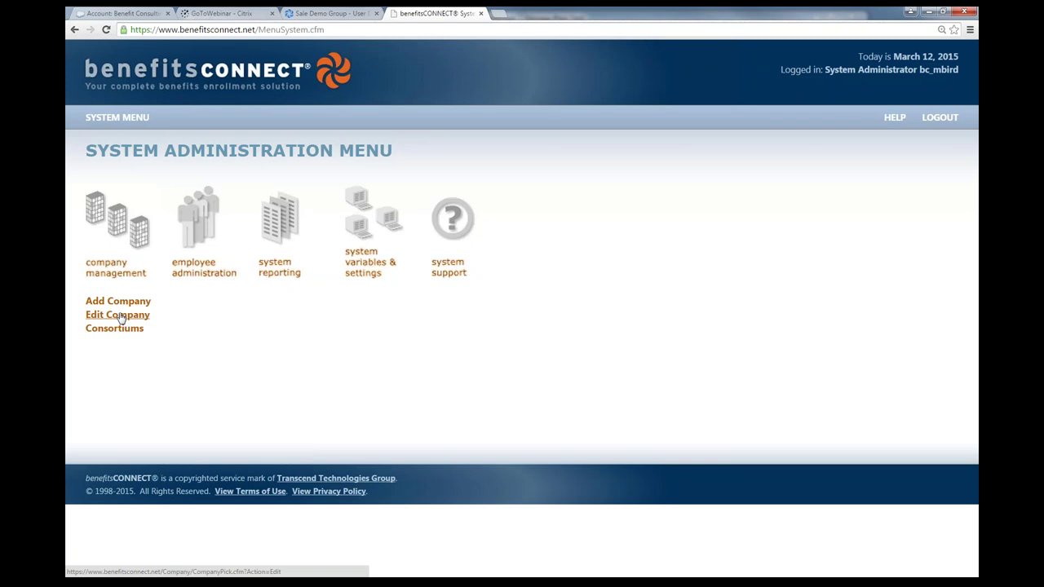
{"action": "left_click", "coordinate": [120, 318]}
- Search the companies by name for "bird" and open Bird's Demo Company
{"action": "left_click", "coordinate": [271, 266]}
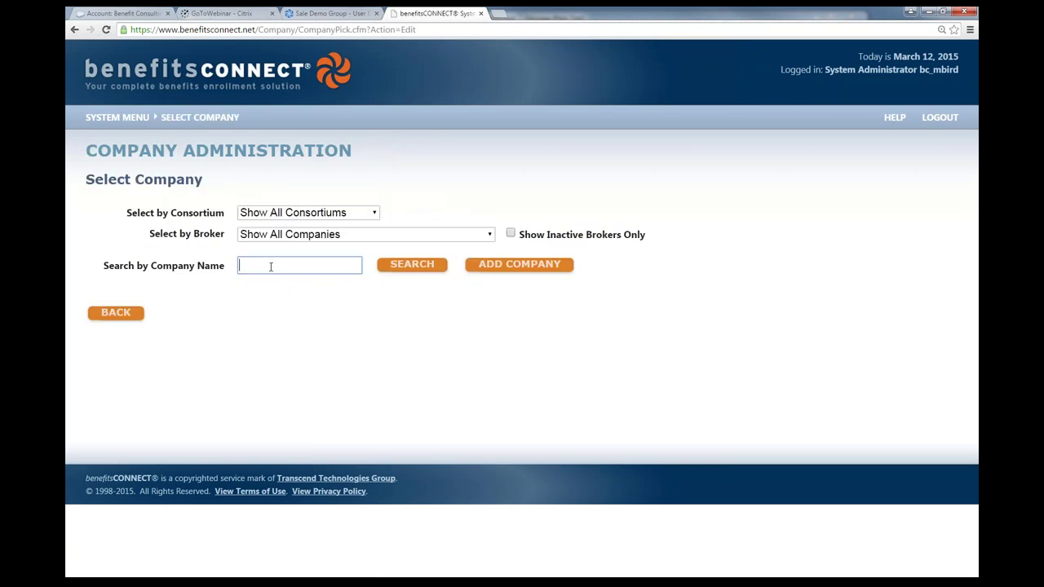
{"action": "type", "text": "bird"}
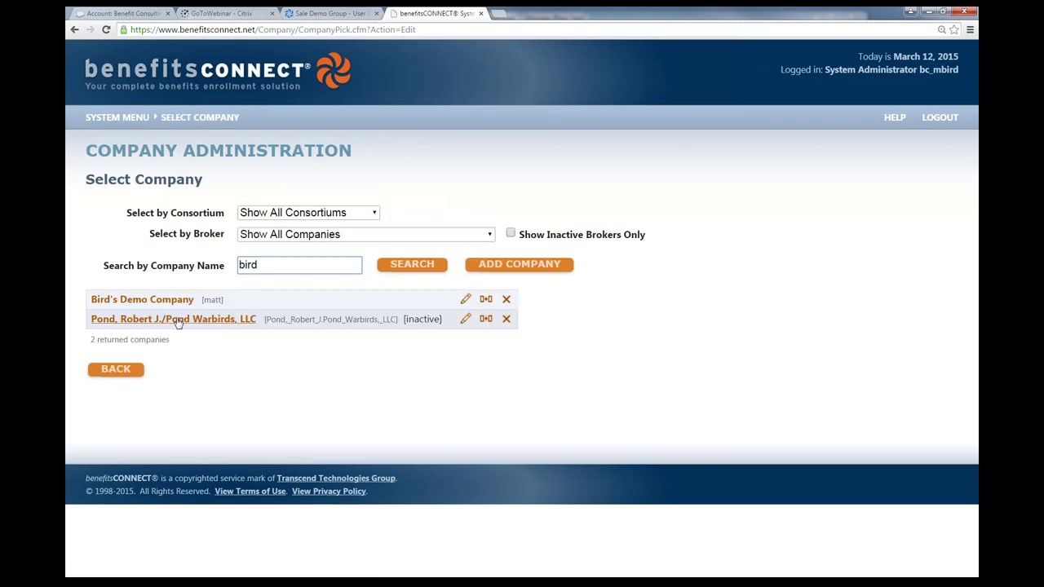
{"action": "left_click", "coordinate": [178, 301]}
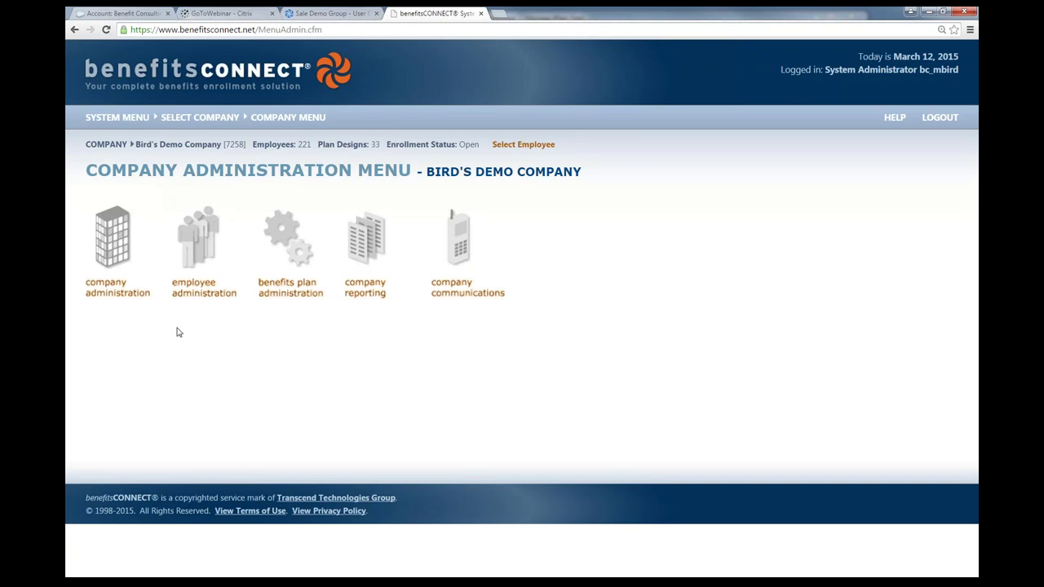
- Open the company information for Bird's Demo Company and review its general details and contact information
{"action": "left_click", "coordinate": [120, 297]}
{"action": "scroll", "coordinate": [299, 366], "scroll_direction": "down", "scroll_amount": 1}
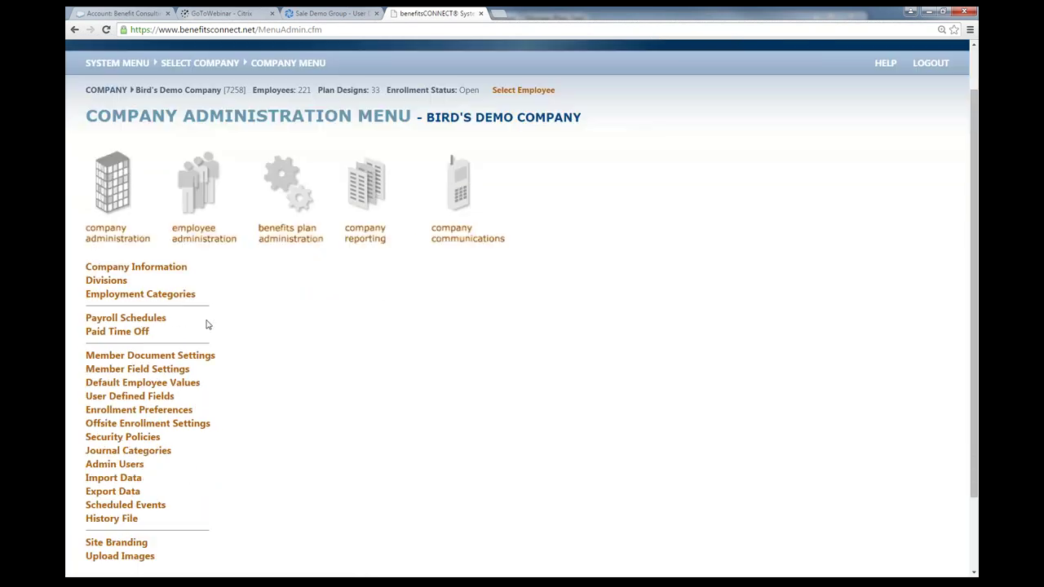
{"action": "left_click", "coordinate": [145, 273]}
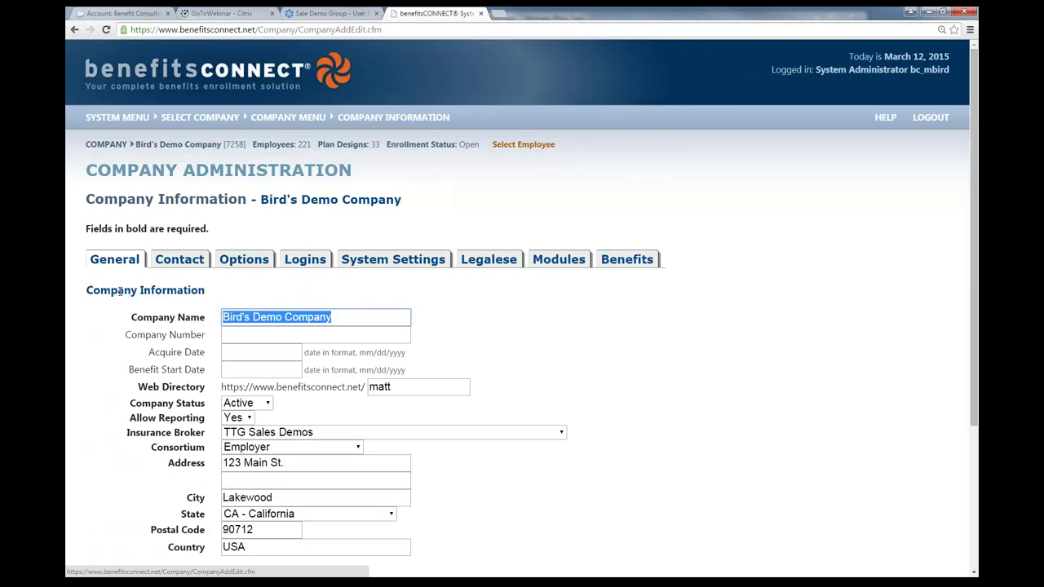
{"action": "scroll", "coordinate": [105, 292], "scroll_direction": "down", "scroll_amount": 1}
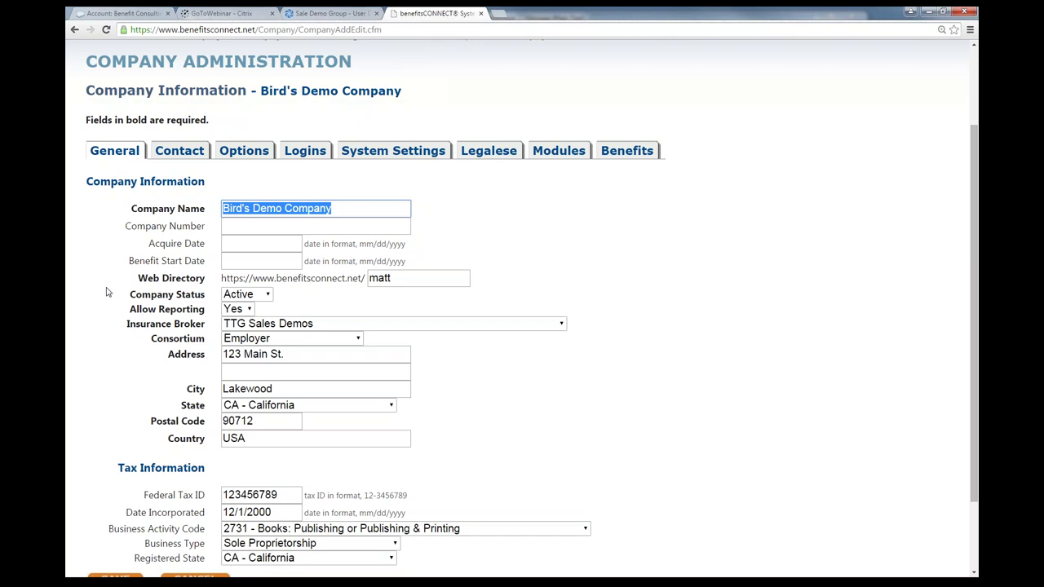
{"action": "left_click", "coordinate": [164, 152]}
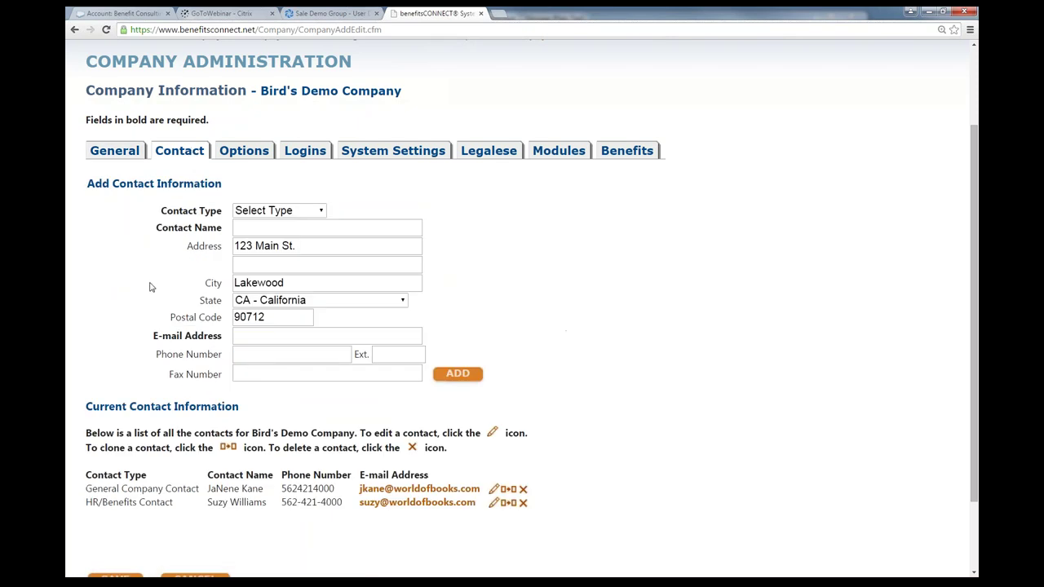
{"action": "scroll", "coordinate": [150, 287], "scroll_direction": "down", "scroll_amount": 2}
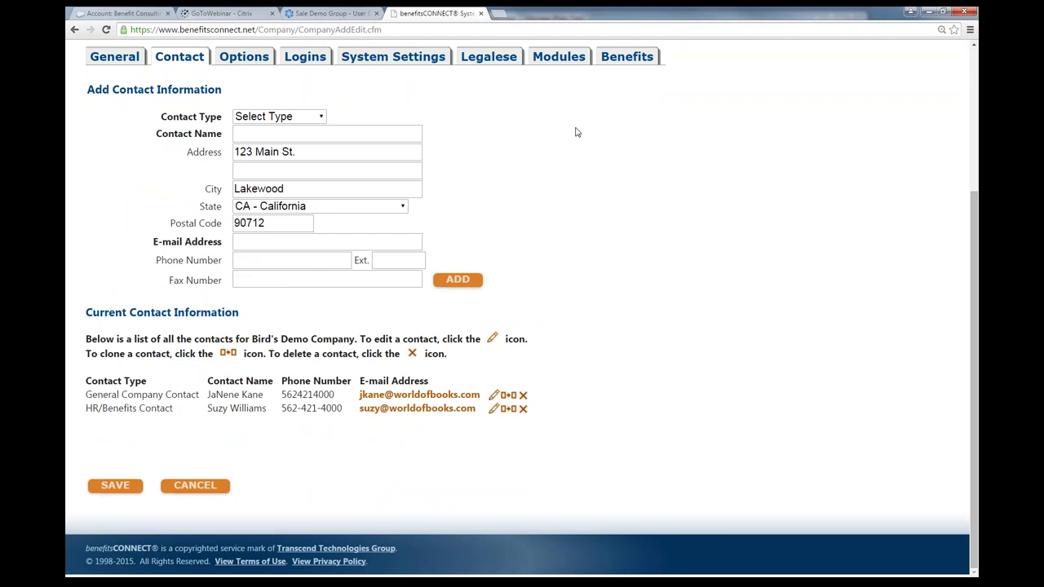
- Review the company's system settings and legalese, highlight the Employee Usage Agreement text, and leave the company information without saving
{"action": "left_click", "coordinate": [366, 64]}
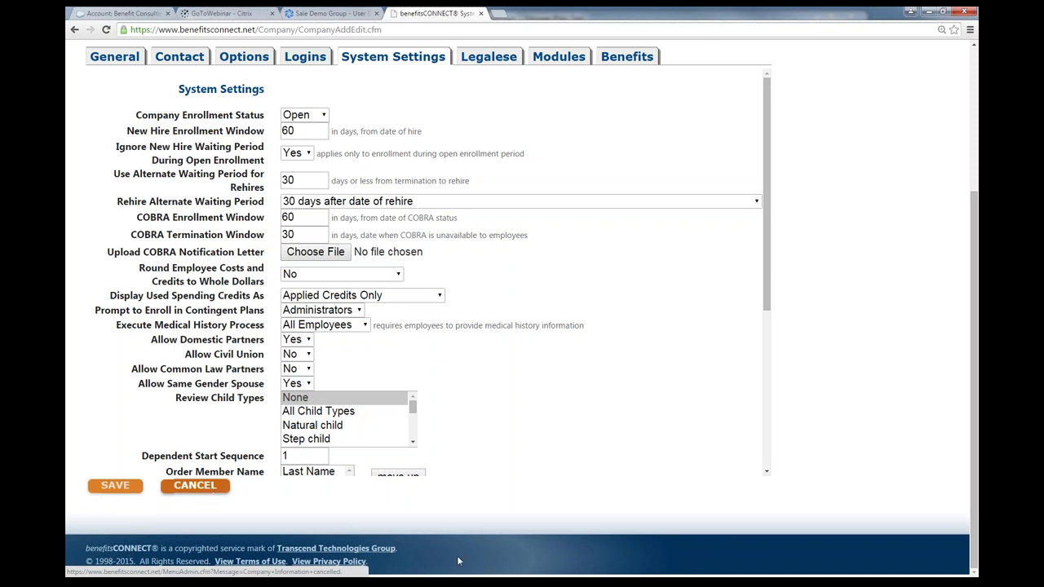
{"action": "left_click", "coordinate": [501, 61]}
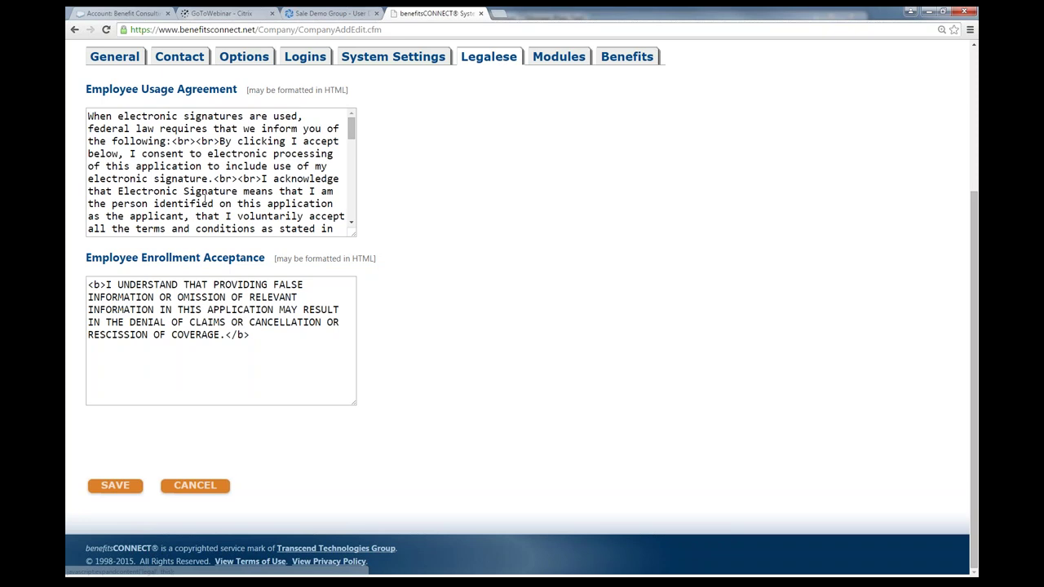
{"action": "left_click_drag", "start_coordinate": [341, 231], "coordinate": [88, 108]}
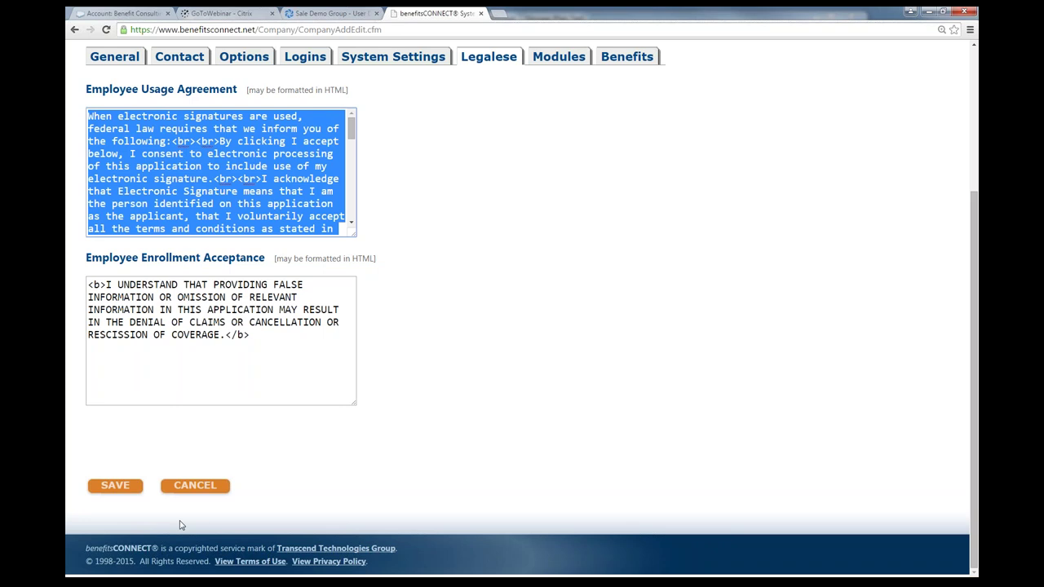
{"action": "left_click", "coordinate": [195, 487]}
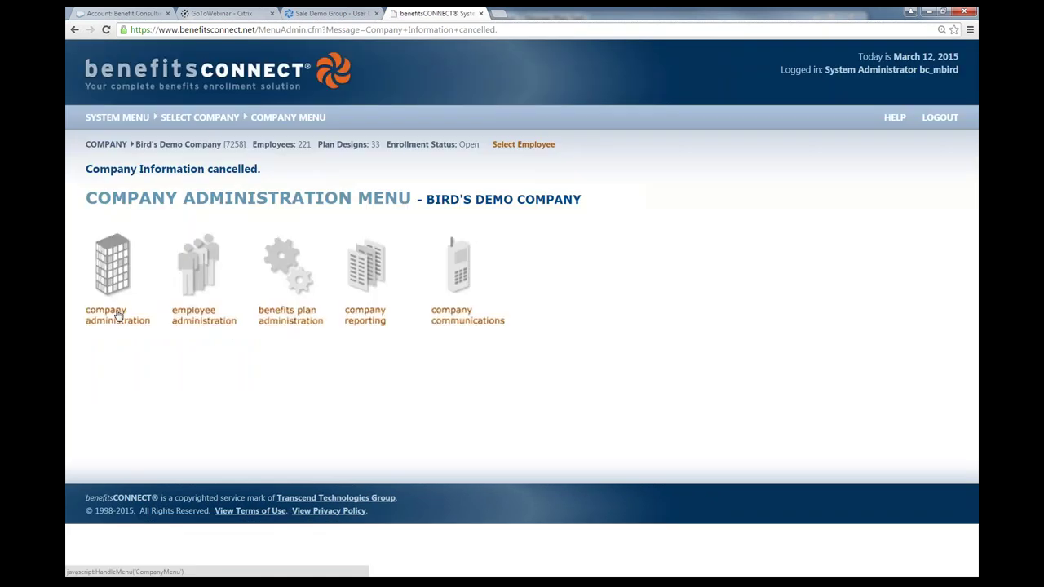
- View the list of company divisions and return to the company administration menu
{"action": "left_click", "coordinate": [118, 316]}
{"action": "left_click", "coordinate": [118, 365]}
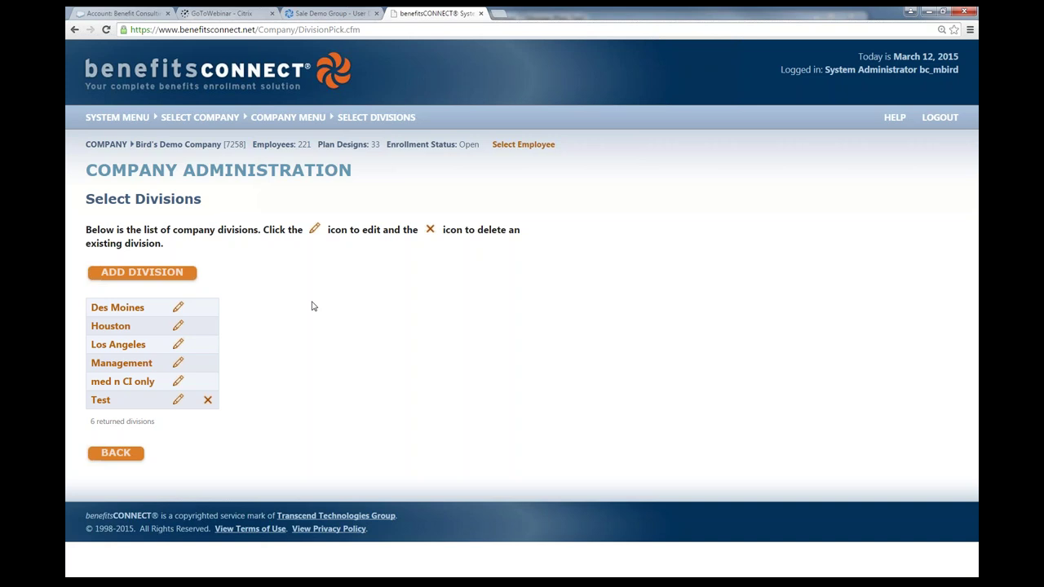
{"action": "left_click", "coordinate": [122, 455]}
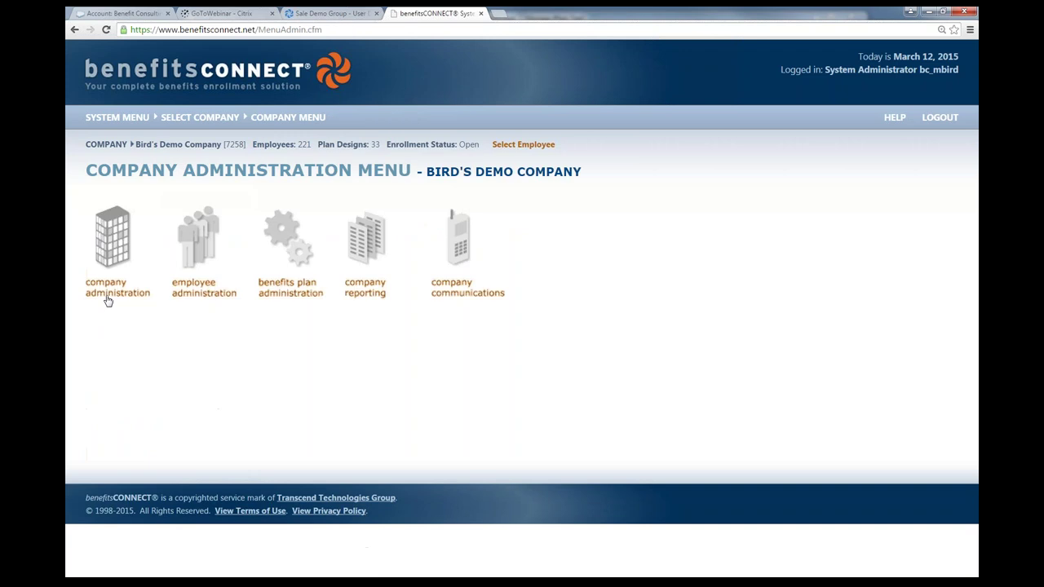
- View the company's employment categories and go back to the company administration menu
{"action": "left_click", "coordinate": [108, 301]}
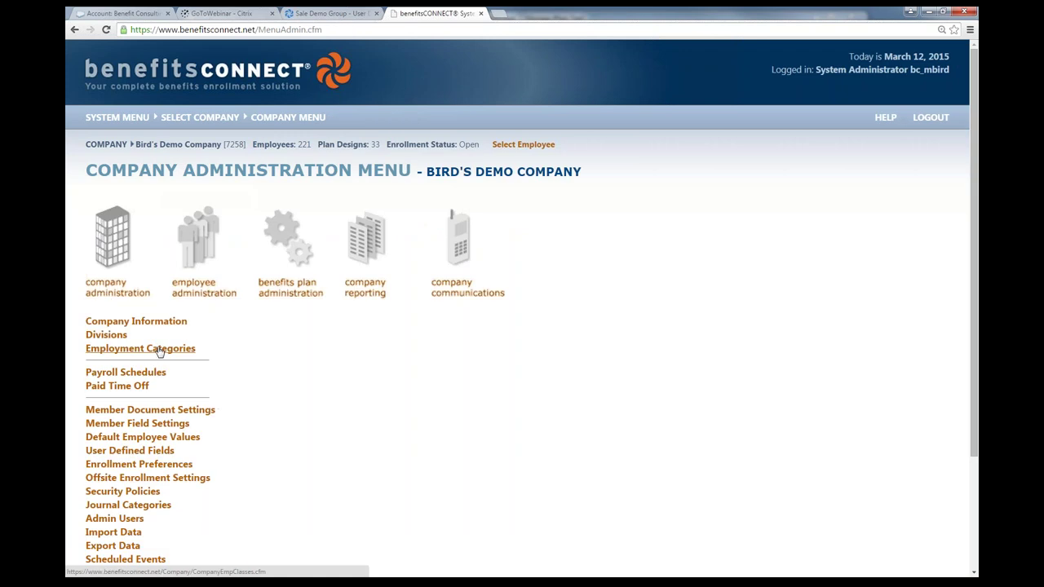
{"action": "left_click", "coordinate": [160, 351]}
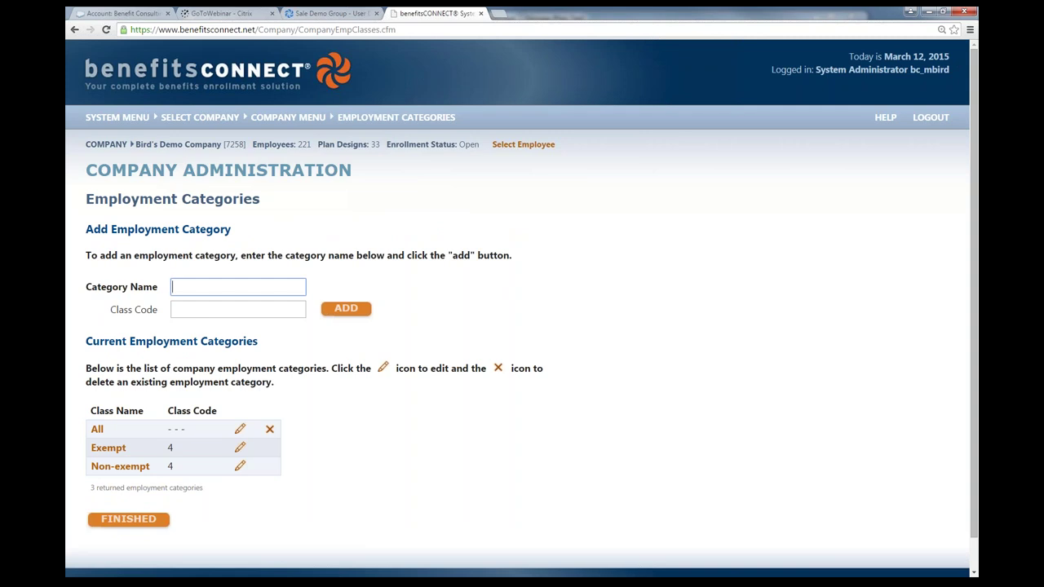
{"action": "left_click", "coordinate": [74, 30]}
- View the company's payroll schedules and return to the company administration menu
{"action": "left_click", "coordinate": [112, 290]}
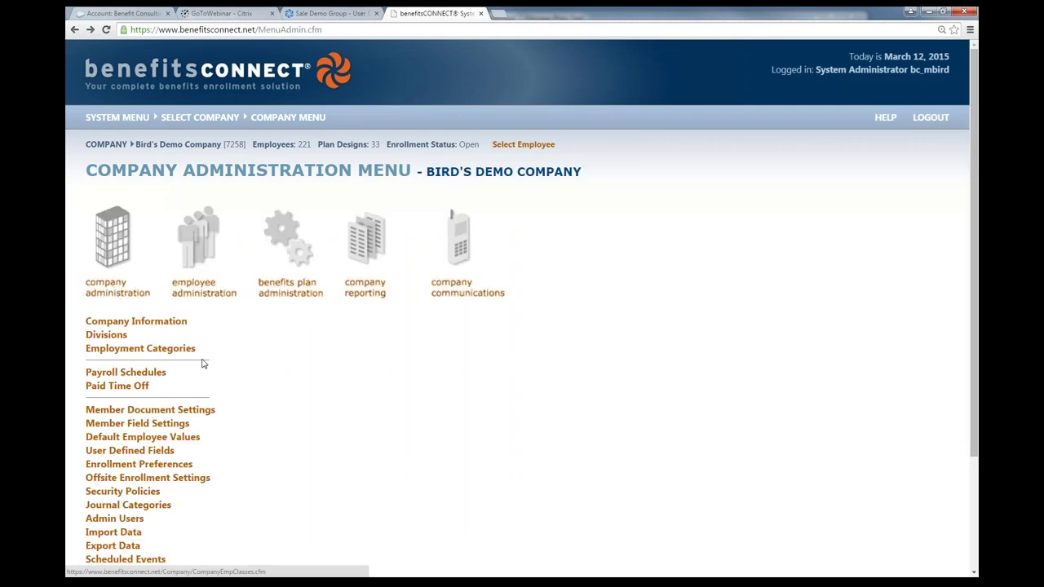
{"action": "scroll", "coordinate": [203, 361], "scroll_direction": "down", "scroll_amount": 1}
{"action": "left_click", "coordinate": [138, 320]}
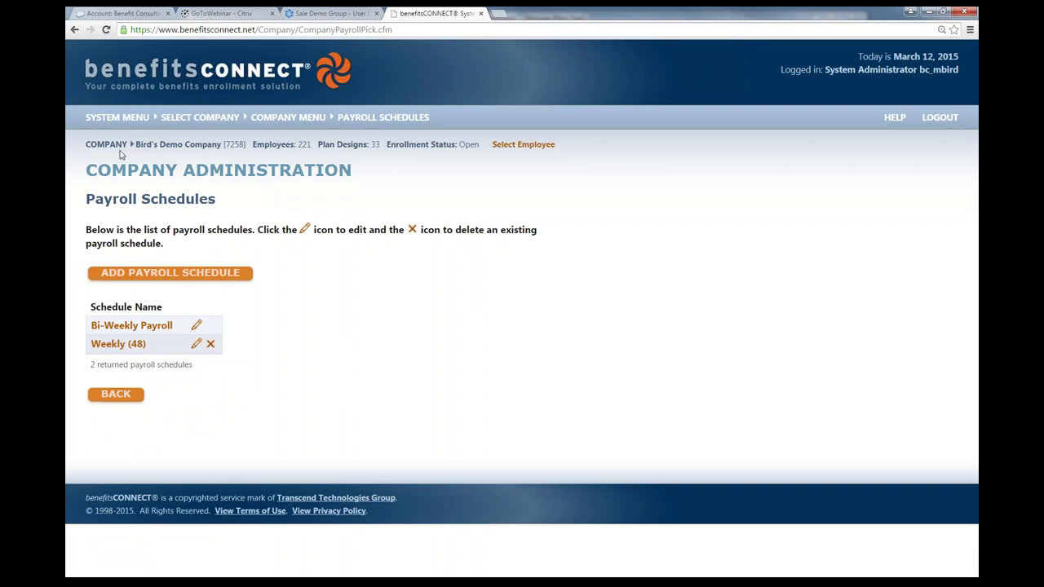
{"action": "left_click", "coordinate": [123, 403]}
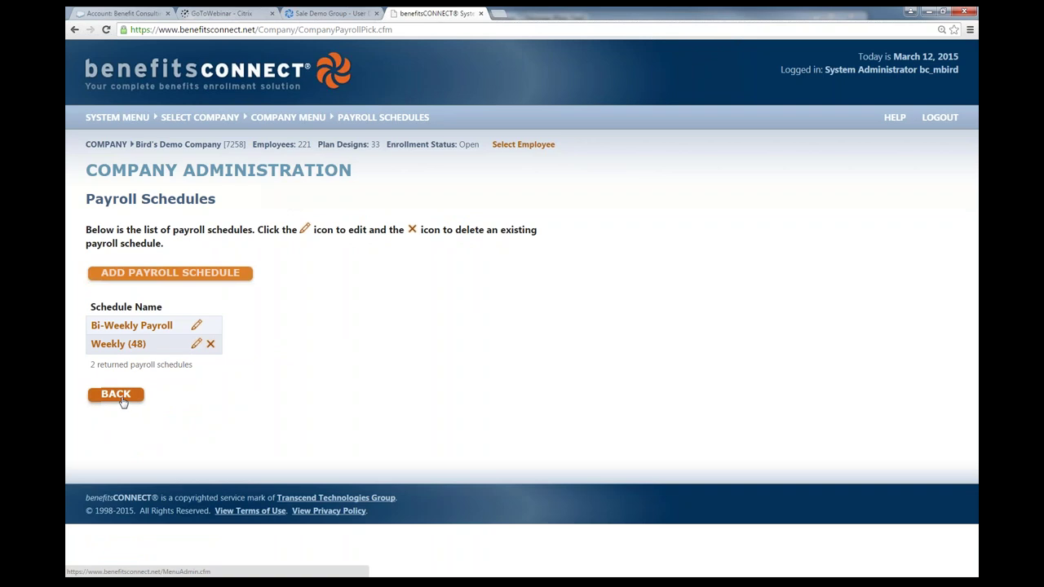
- Look over the remaining company administration options and open Scheduled Events to view exports, Access downloads, reports and forms
{"action": "left_click", "coordinate": [118, 296]}
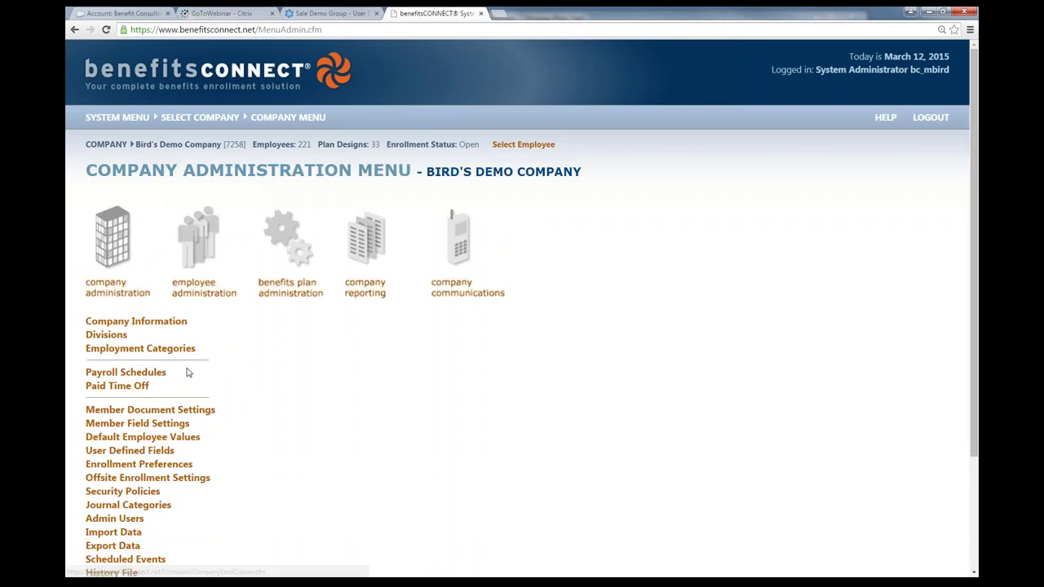
{"action": "scroll", "coordinate": [188, 356], "scroll_direction": "down", "scroll_amount": 3}
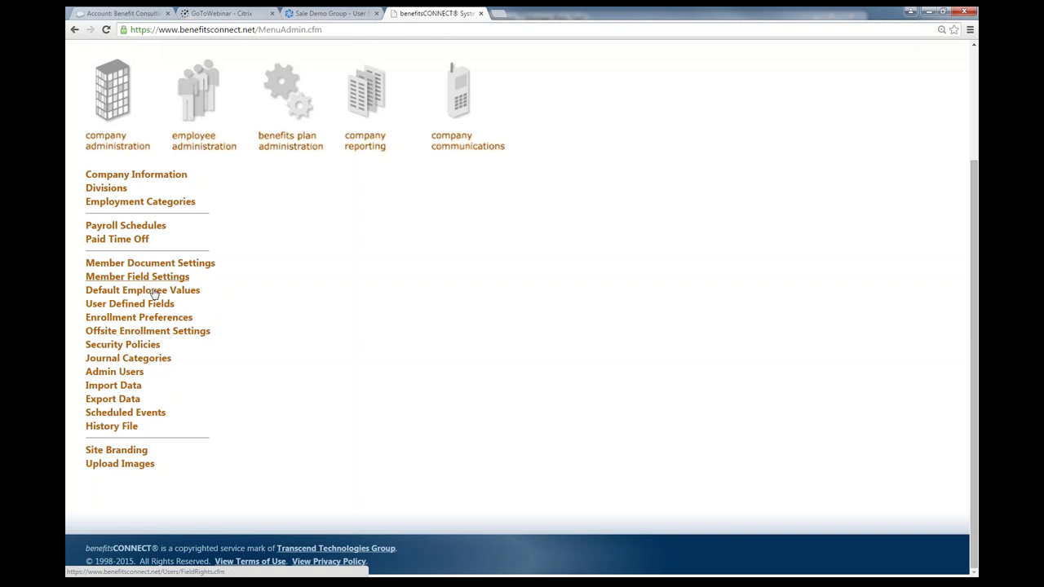
{"action": "left_click", "coordinate": [125, 414]}
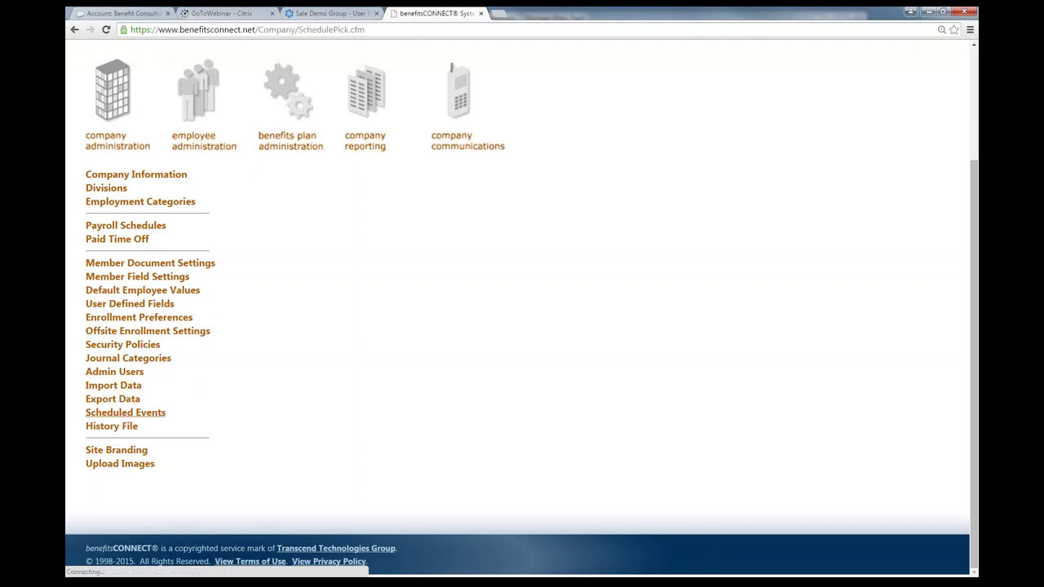
{"action": "scroll", "coordinate": [261, 314], "scroll_direction": "down", "scroll_amount": 1}
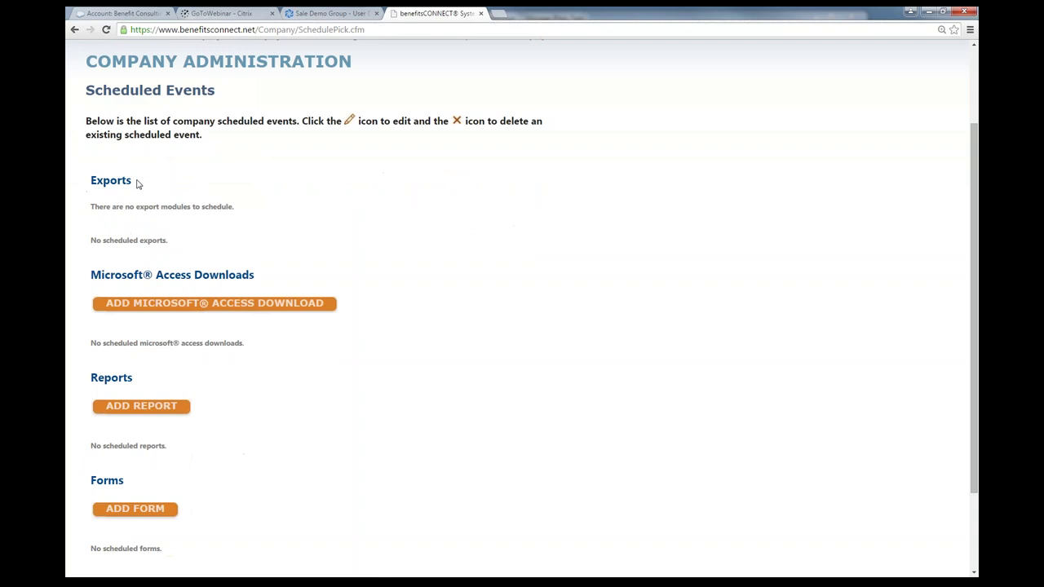
- Review the Scheduled Events sections, starting with Exports, and return to the company administration options
{"action": "left_click_drag", "start_coordinate": [135, 181], "coordinate": [88, 178]}
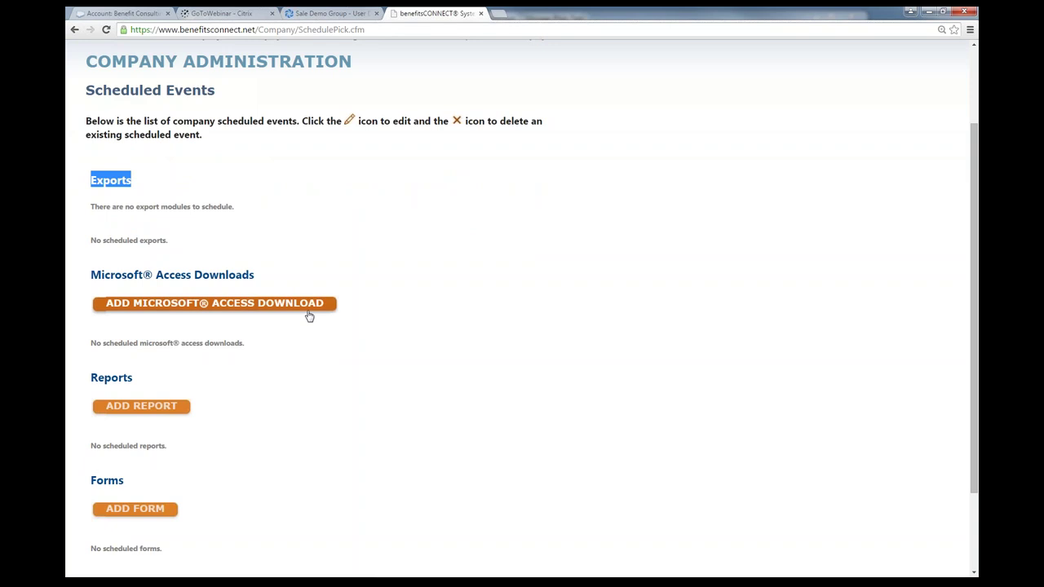
{"action": "scroll", "coordinate": [314, 308], "scroll_direction": "down", "scroll_amount": 3}
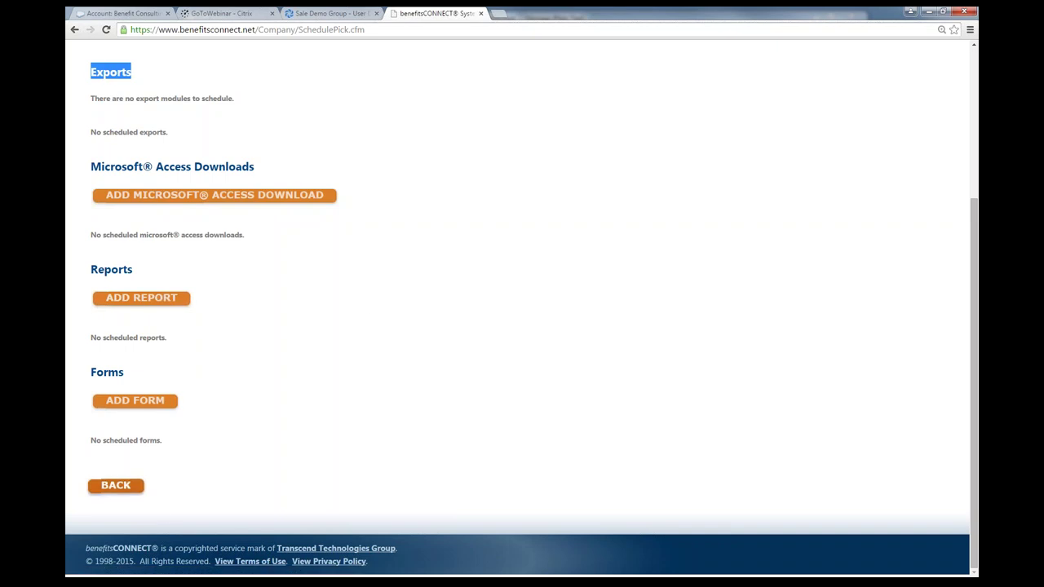
{"action": "left_click", "coordinate": [103, 486]}
{"action": "left_click", "coordinate": [122, 289]}
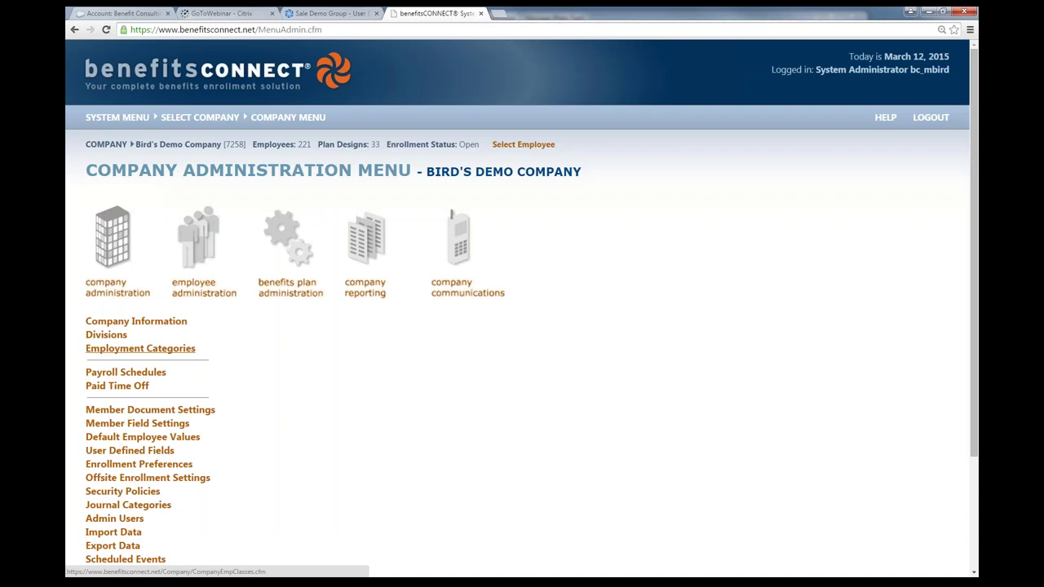
{"action": "scroll", "coordinate": [150, 431], "scroll_direction": "down", "scroll_amount": 2}
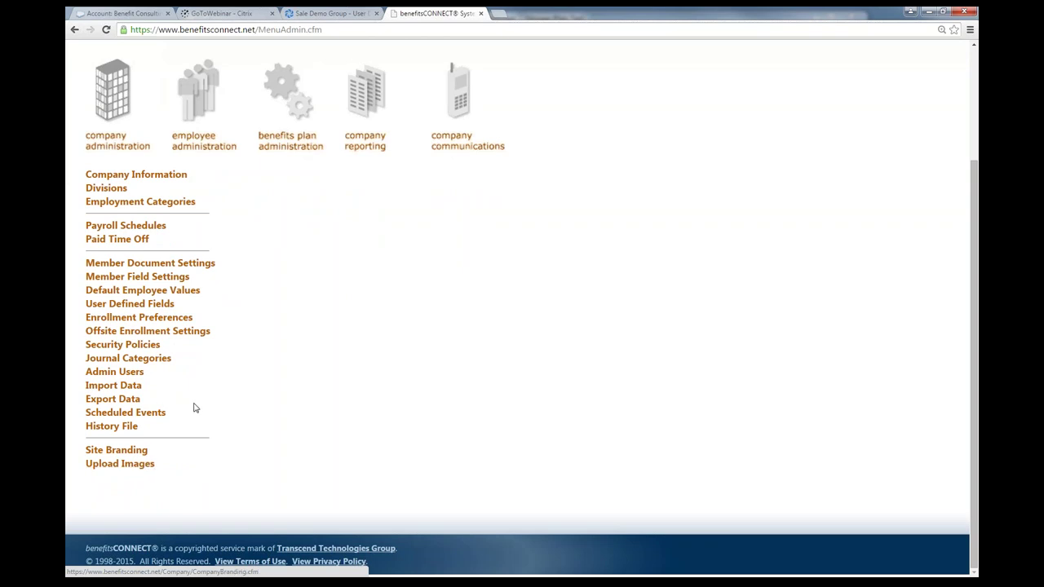
{"action": "scroll", "coordinate": [251, 342], "scroll_direction": "up", "scroll_amount": 1}
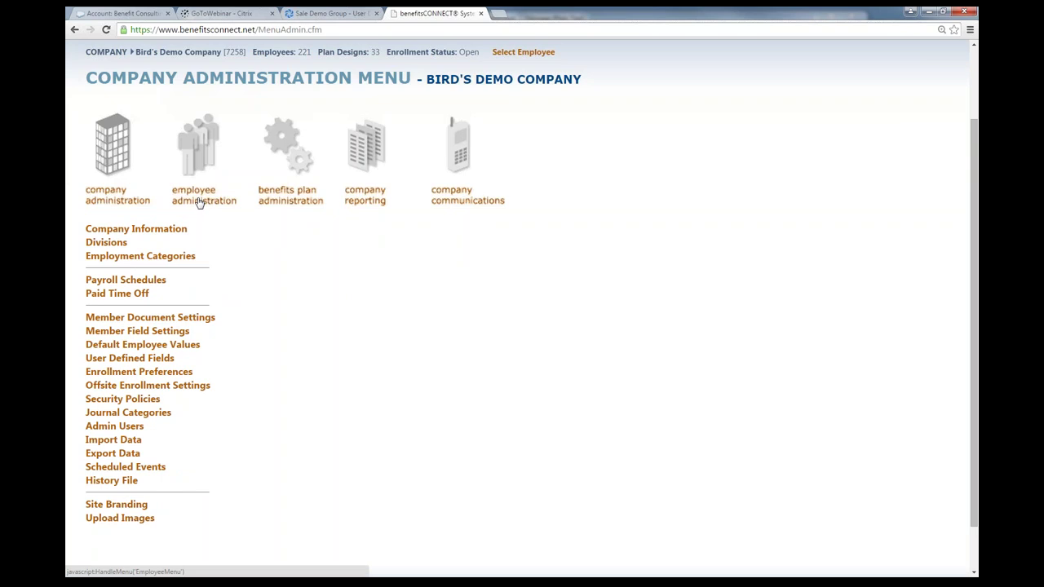
- Open Benefit Plan Designs under benefits plan administration and list the Medical plan designs
{"action": "left_click", "coordinate": [294, 195]}
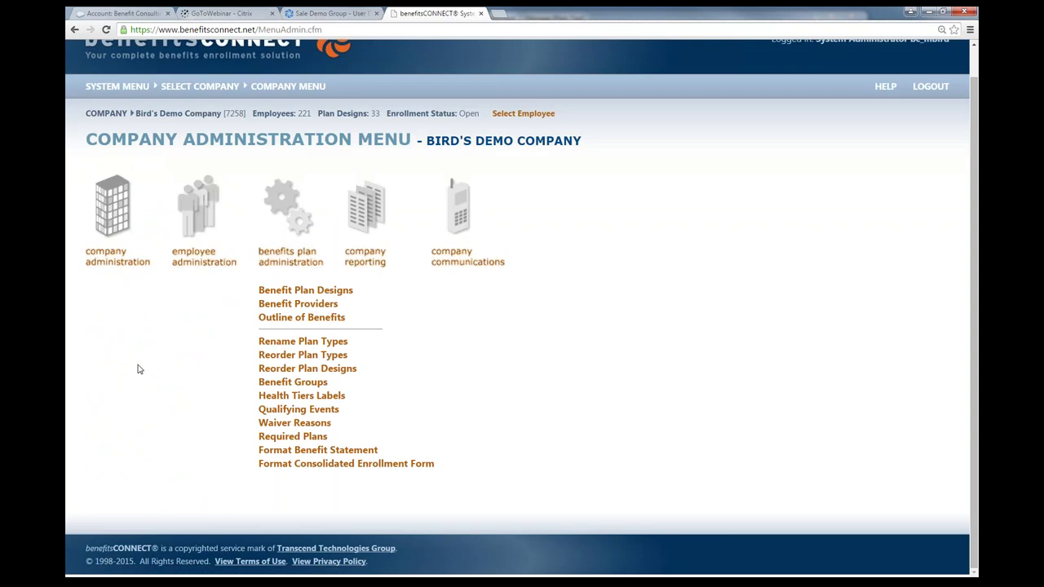
{"action": "left_click", "coordinate": [277, 291]}
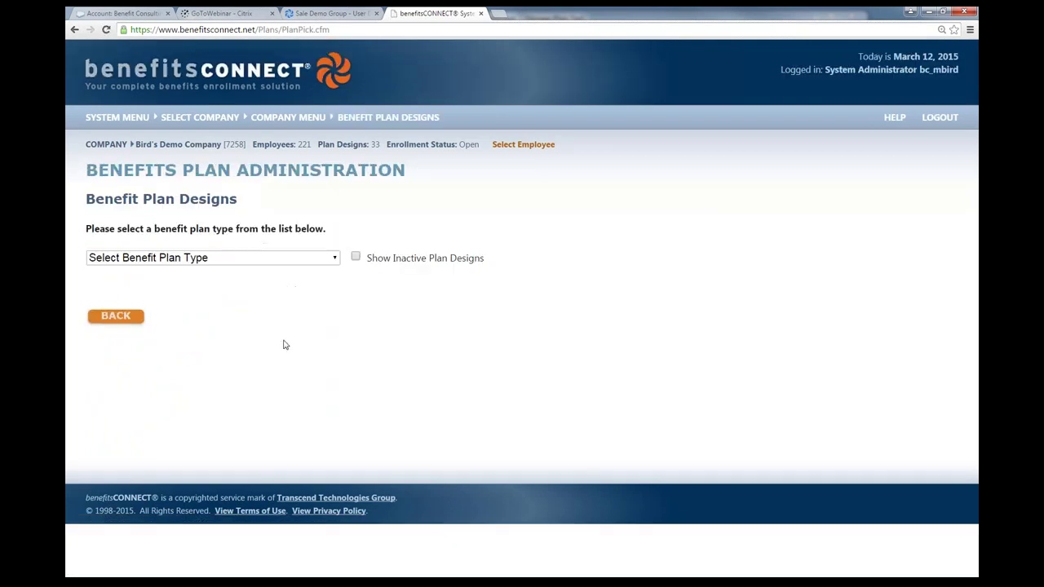
{"action": "left_click", "coordinate": [336, 257]}
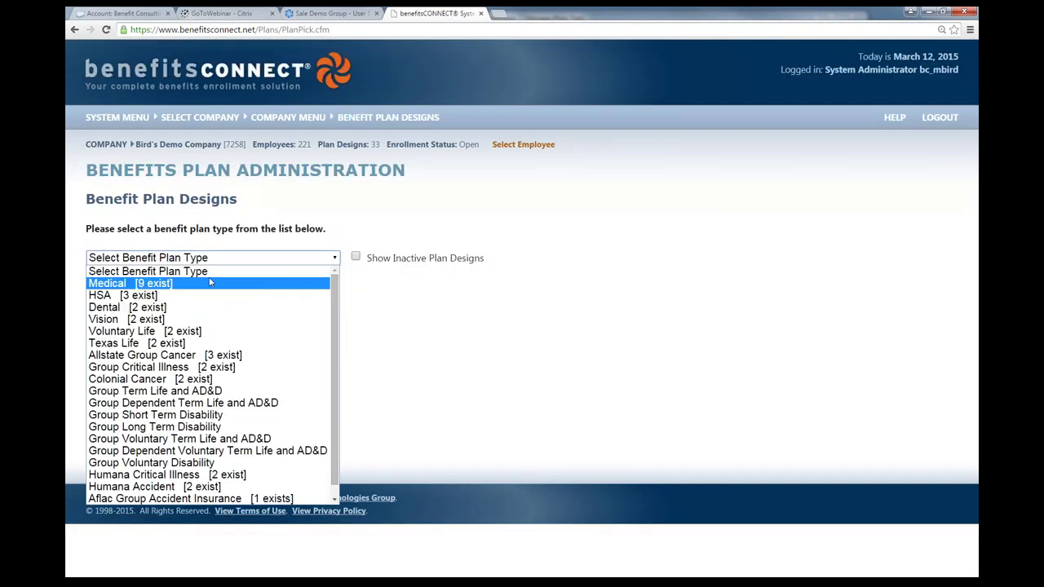
{"action": "left_click", "coordinate": [211, 282]}
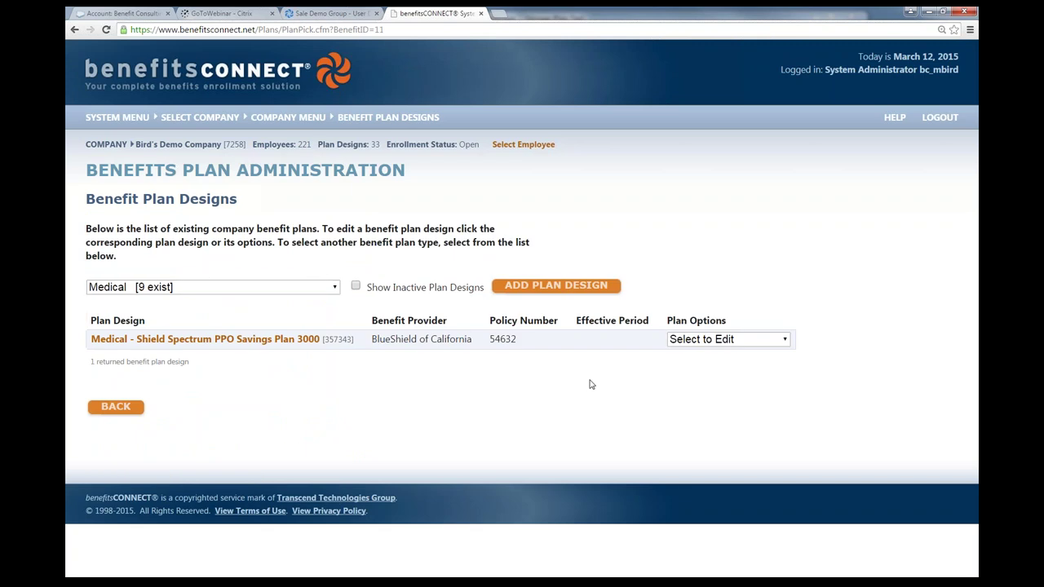
- Examine the Costs/Coverage settings of the Shield Spectrum PPO Savings Plan 3000, including the contribution method and coverage tier rates
{"action": "left_click", "coordinate": [778, 342]}
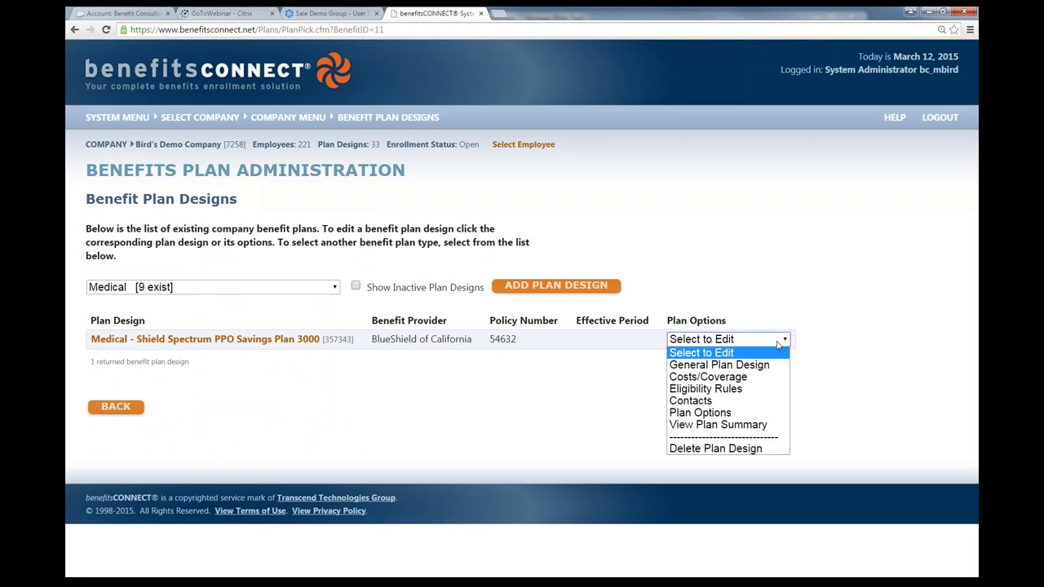
{"action": "left_click", "coordinate": [744, 377]}
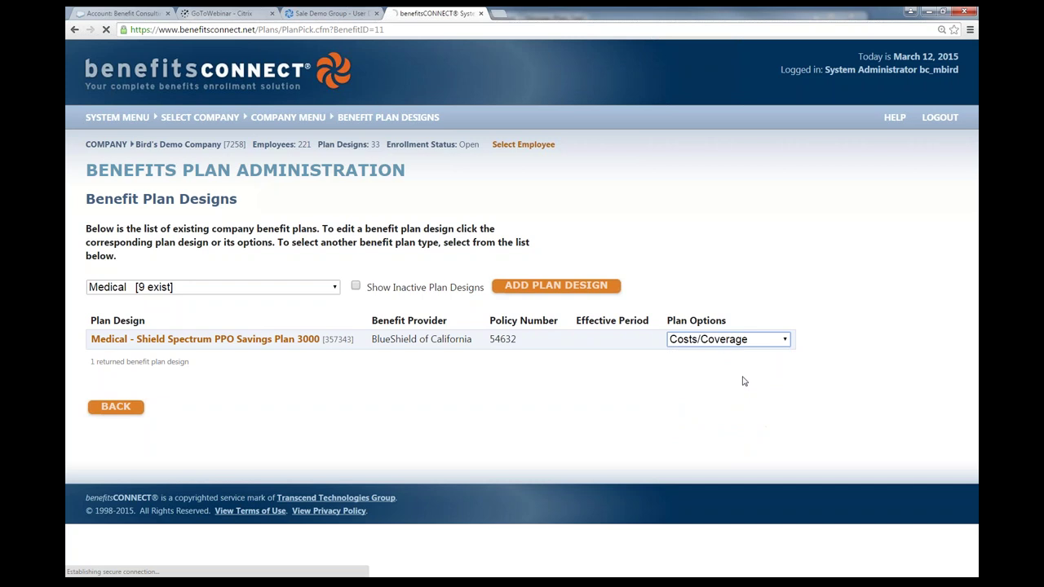
{"action": "scroll", "coordinate": [483, 421], "scroll_direction": "down", "scroll_amount": 3}
{"action": "scroll", "coordinate": [484, 420], "scroll_direction": "down", "scroll_amount": 1}
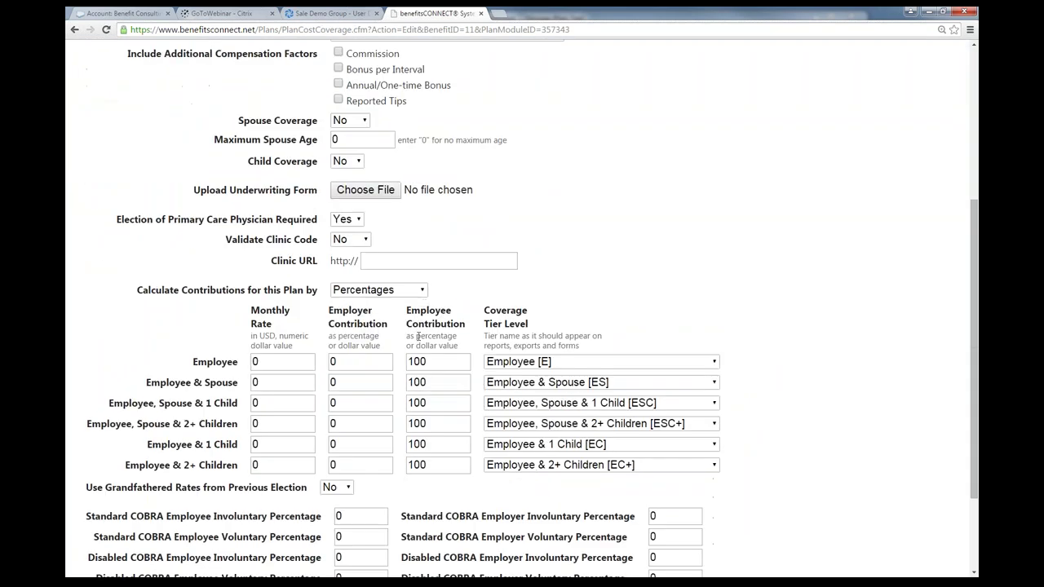
{"action": "left_click", "coordinate": [424, 290]}
{"action": "left_click", "coordinate": [686, 232]}
{"action": "scroll", "coordinate": [670, 258], "scroll_direction": "up", "scroll_amount": 3}
{"action": "scroll", "coordinate": [669, 257], "scroll_direction": "down", "scroll_amount": 2}
{"action": "scroll", "coordinate": [669, 258], "scroll_direction": "down", "scroll_amount": 2}
{"action": "scroll", "coordinate": [664, 258], "scroll_direction": "up", "scroll_amount": 7}
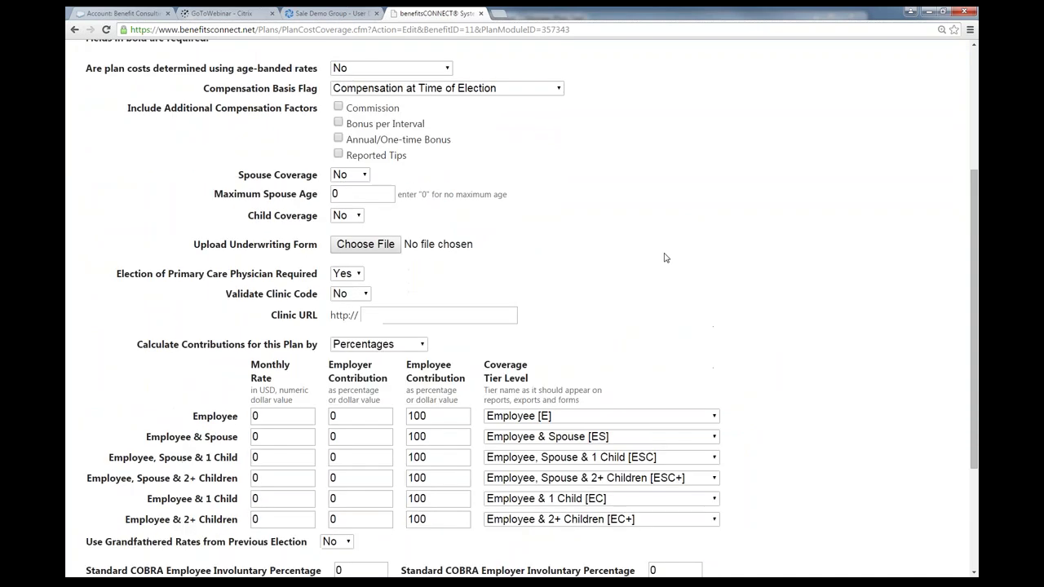
{"action": "scroll", "coordinate": [664, 257], "scroll_direction": "down", "scroll_amount": 3}
{"action": "scroll", "coordinate": [665, 257], "scroll_direction": "down", "scroll_amount": 1}
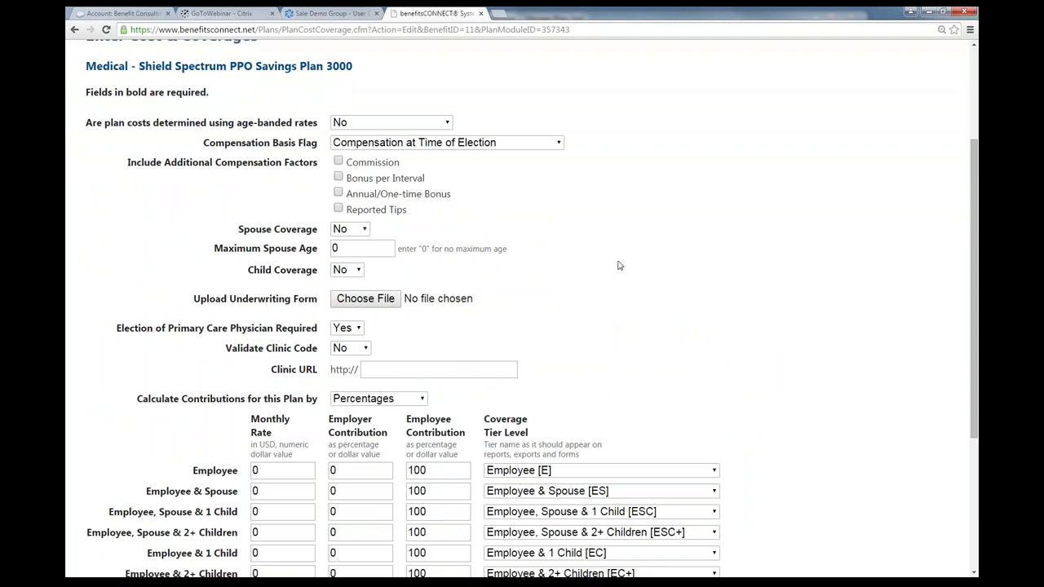
- Leave the cost settings, look over the plan's other editing options, and return to the company administration menu
{"action": "scroll", "coordinate": [615, 263], "scroll_direction": "up", "scroll_amount": 3}
{"action": "left_click", "coordinate": [72, 31]}
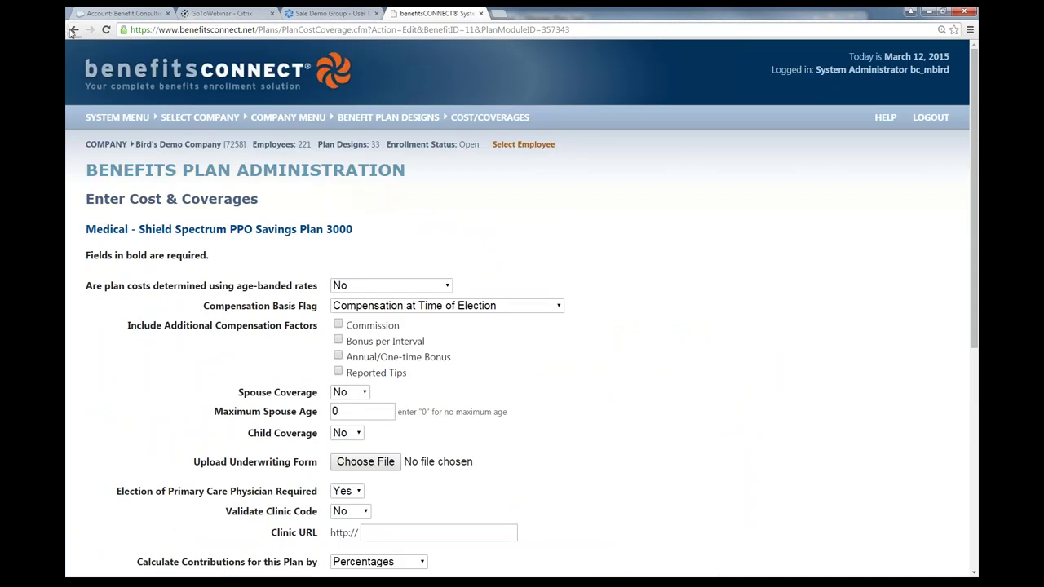
{"action": "left_click", "coordinate": [782, 341]}
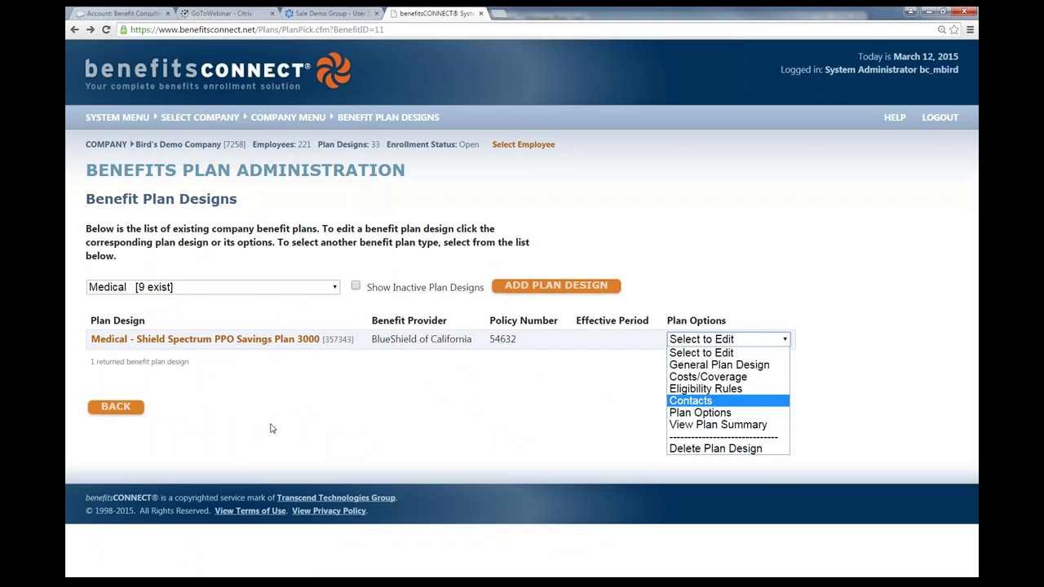
{"action": "left_click", "coordinate": [115, 406]}
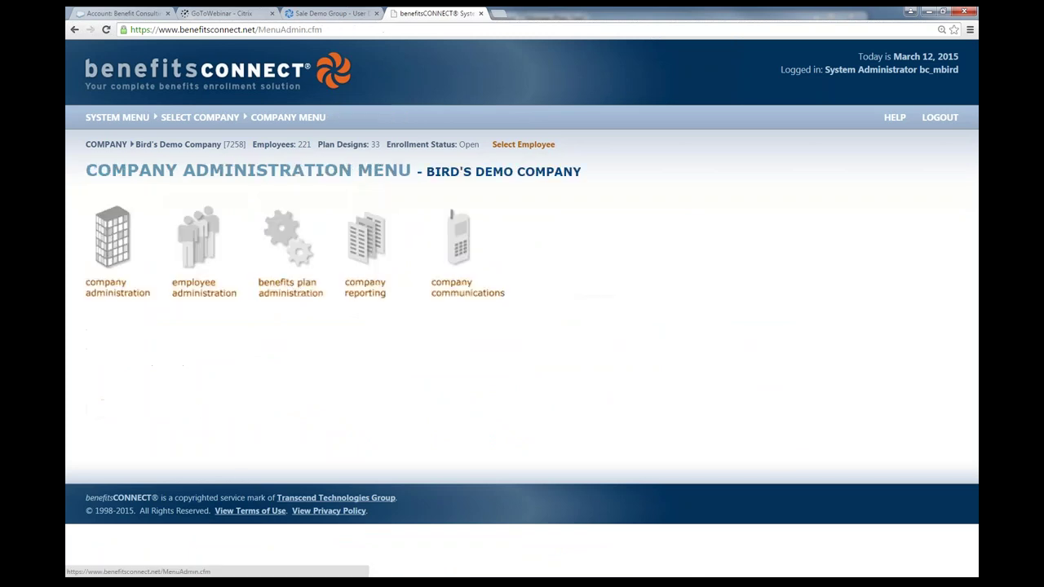
- Open the Outline of Benefits entry for the Medical Shield Spectrum PPO Savings Plan 3000 for editing
{"action": "left_click", "coordinate": [293, 287]}
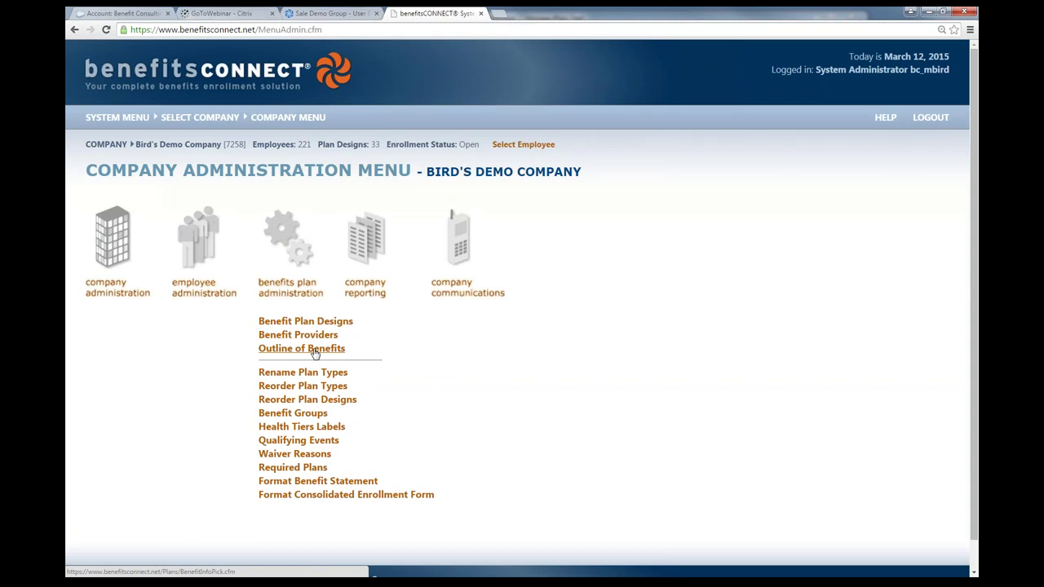
{"action": "left_click", "coordinate": [314, 352]}
{"action": "left_click", "coordinate": [104, 337]}
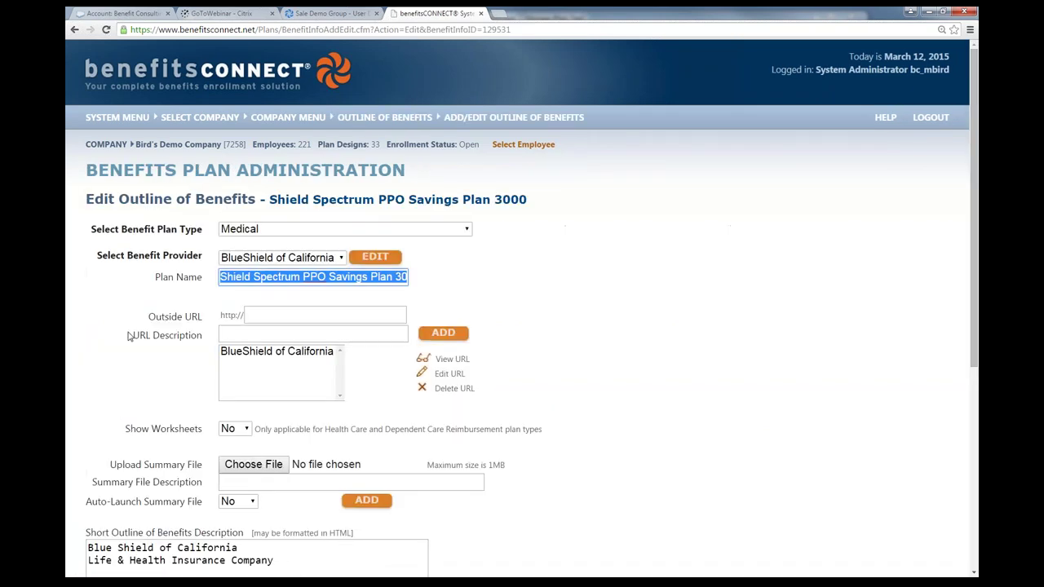
- Review the outline's URL, summary file and description fields, cancel the editing, and return to the company administration menu
{"action": "scroll", "coordinate": [128, 337], "scroll_direction": "down", "scroll_amount": 1}
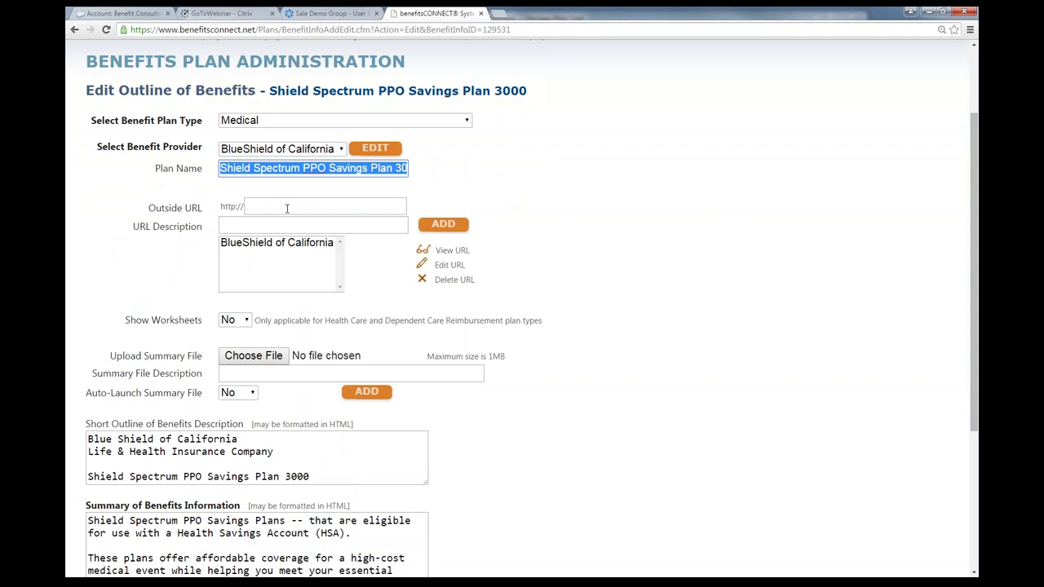
{"action": "scroll", "coordinate": [237, 277], "scroll_direction": "down", "scroll_amount": 1}
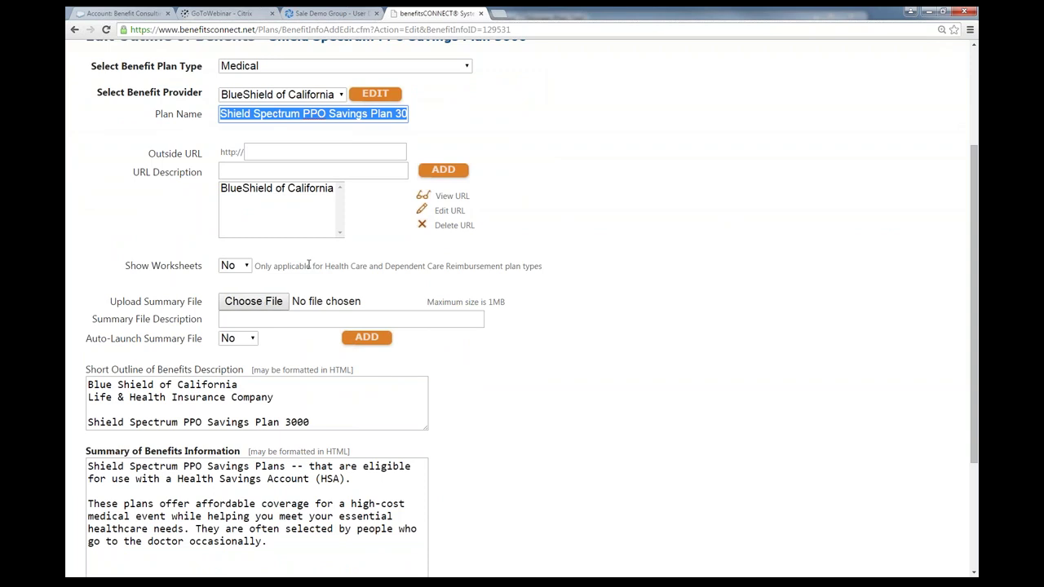
{"action": "scroll", "coordinate": [520, 320], "scroll_direction": "down", "scroll_amount": 2}
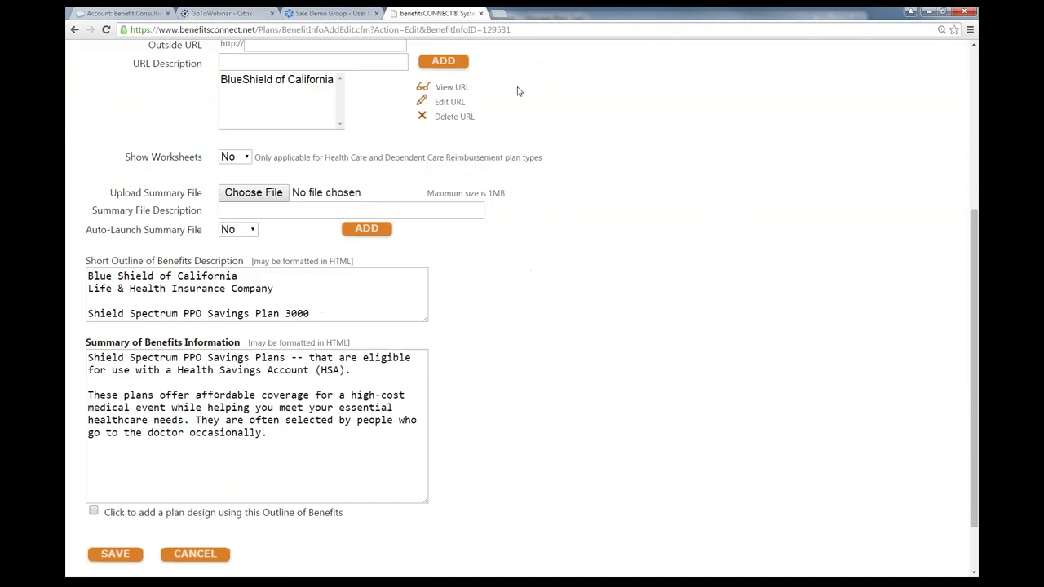
{"action": "left_click", "coordinate": [192, 557]}
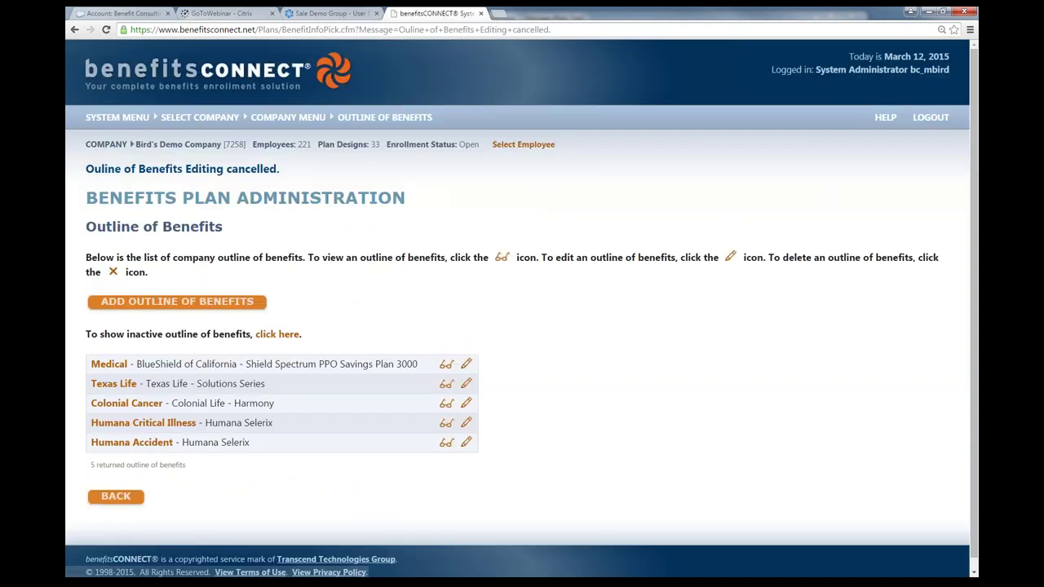
{"action": "left_click", "coordinate": [116, 496]}
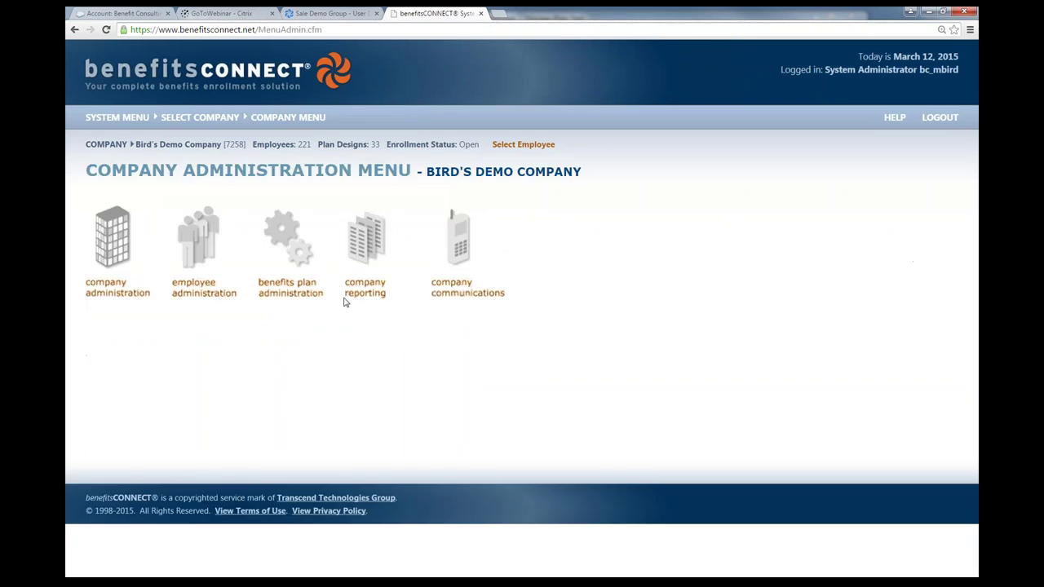
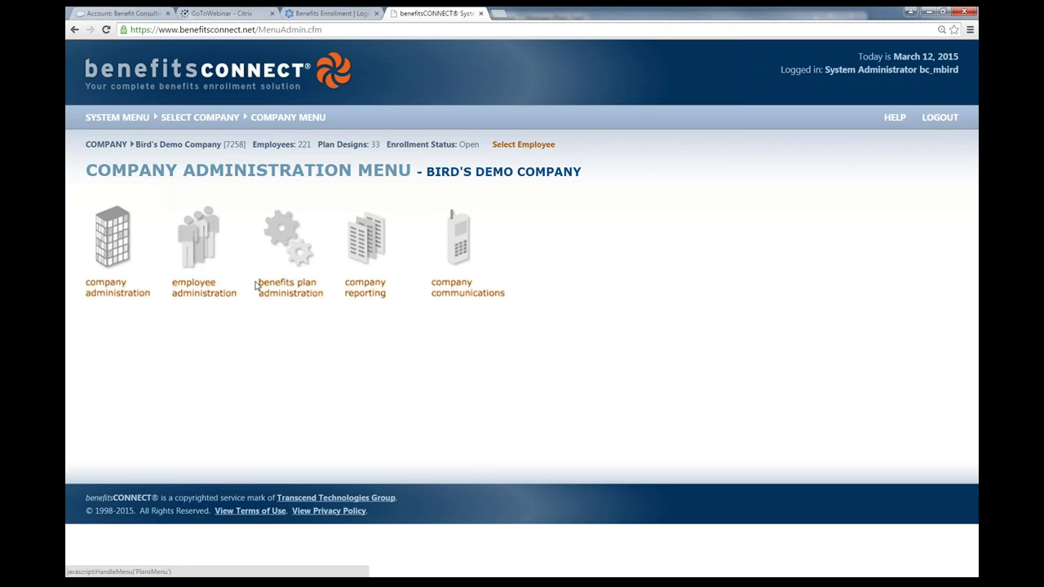
- Look over the benefits plan administration options, from Benefit Plan Designs through Format Consolidated Enrollment Form
{"action": "left_click", "coordinate": [298, 297]}
{"action": "scroll", "coordinate": [426, 364], "scroll_direction": "down", "scroll_amount": 1}
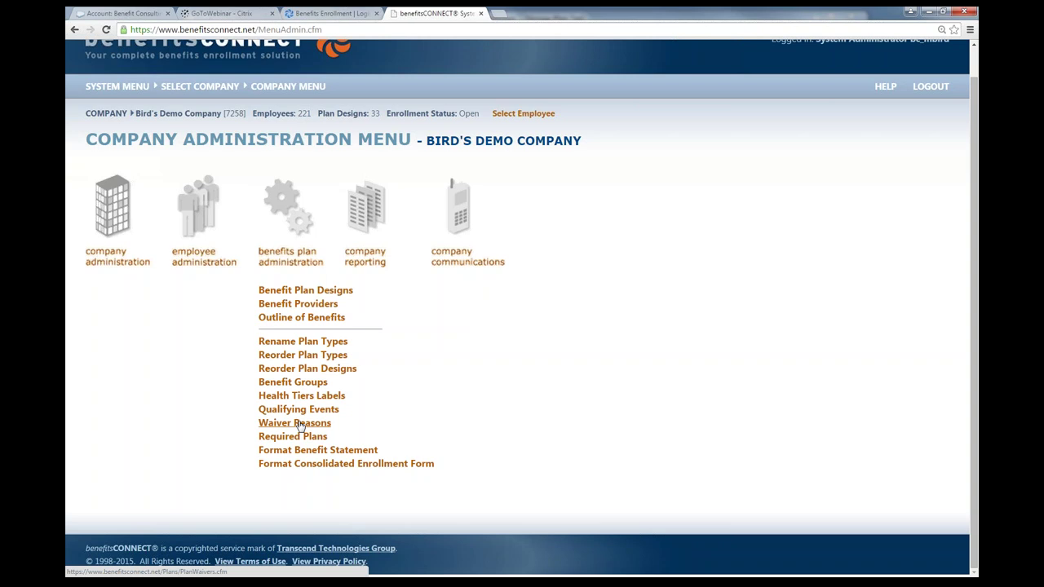
{"action": "scroll", "coordinate": [70, 354], "scroll_direction": "up", "scroll_amount": 1}
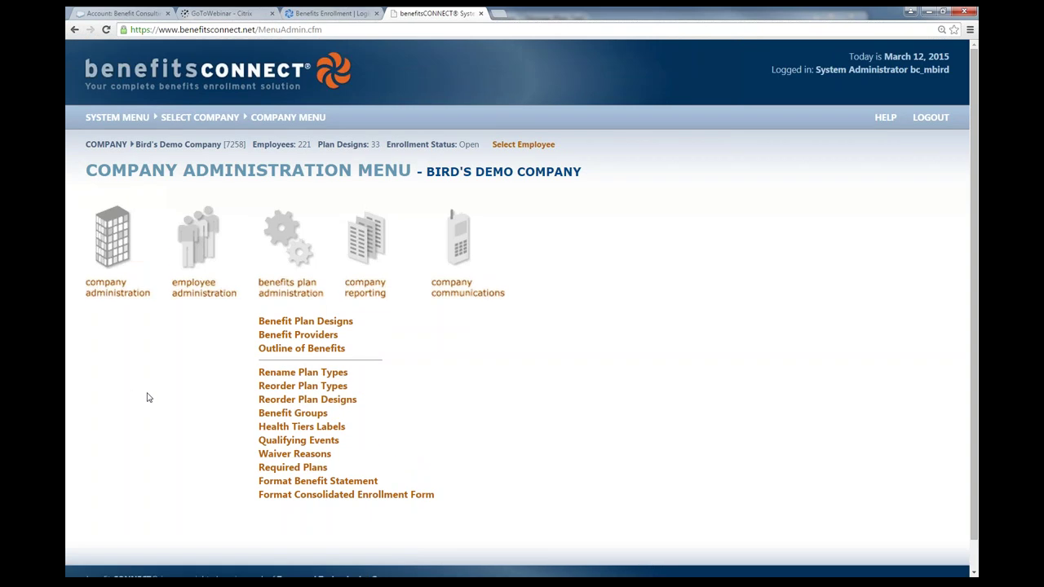
{"action": "scroll", "coordinate": [187, 384], "scroll_direction": "down", "scroll_amount": 1}
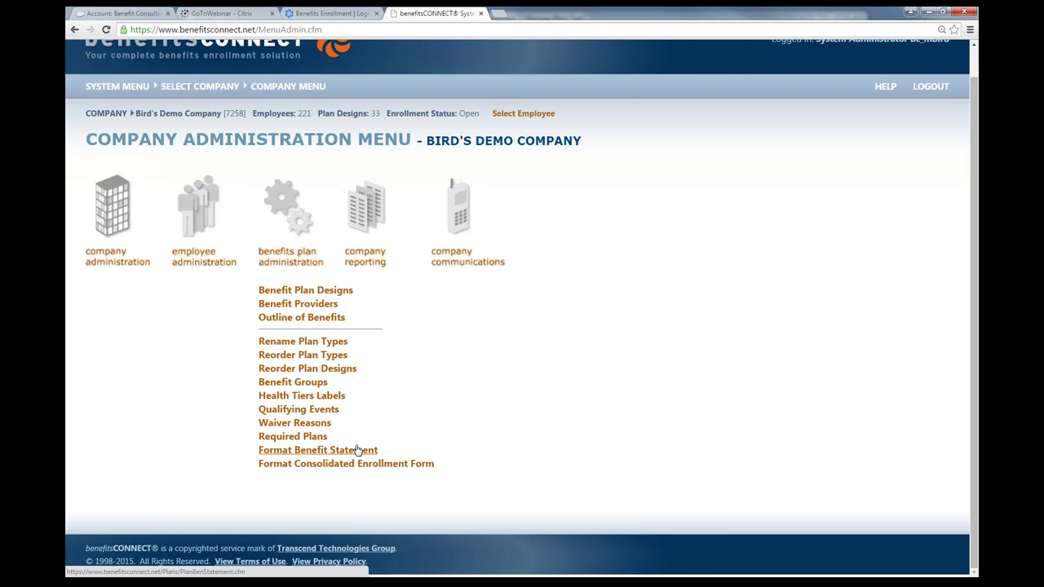
- Show the company reporting options and look through the list of available reports
{"action": "left_click", "coordinate": [366, 257]}
{"action": "scroll", "coordinate": [289, 347], "scroll_direction": "down", "scroll_amount": 2}
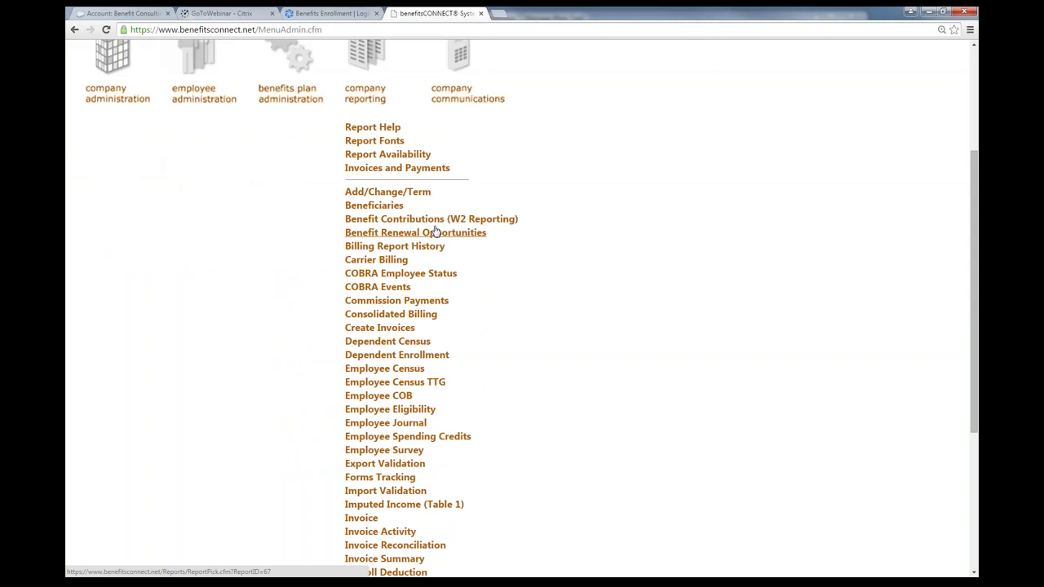
{"action": "scroll", "coordinate": [367, 248], "scroll_direction": "down", "scroll_amount": 1}
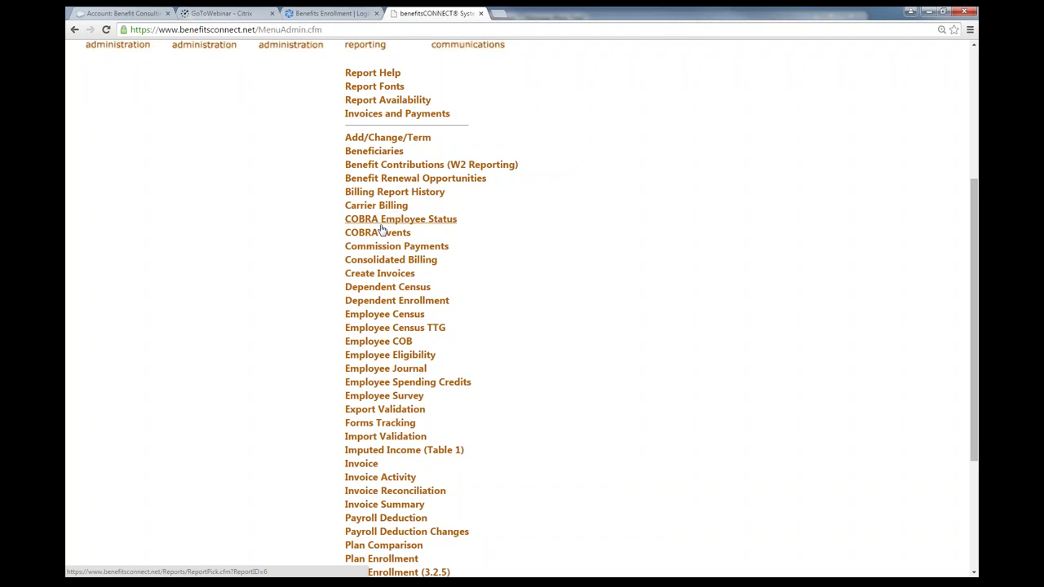
{"action": "scroll", "coordinate": [277, 196], "scroll_direction": "down", "scroll_amount": 1}
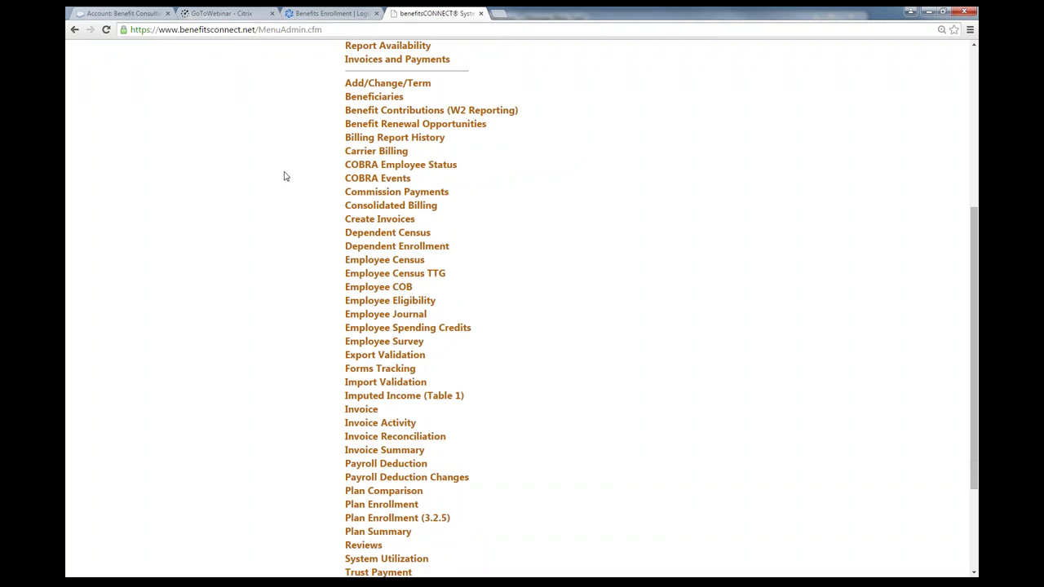
{"action": "scroll", "coordinate": [297, 173], "scroll_direction": "down", "scroll_amount": 1}
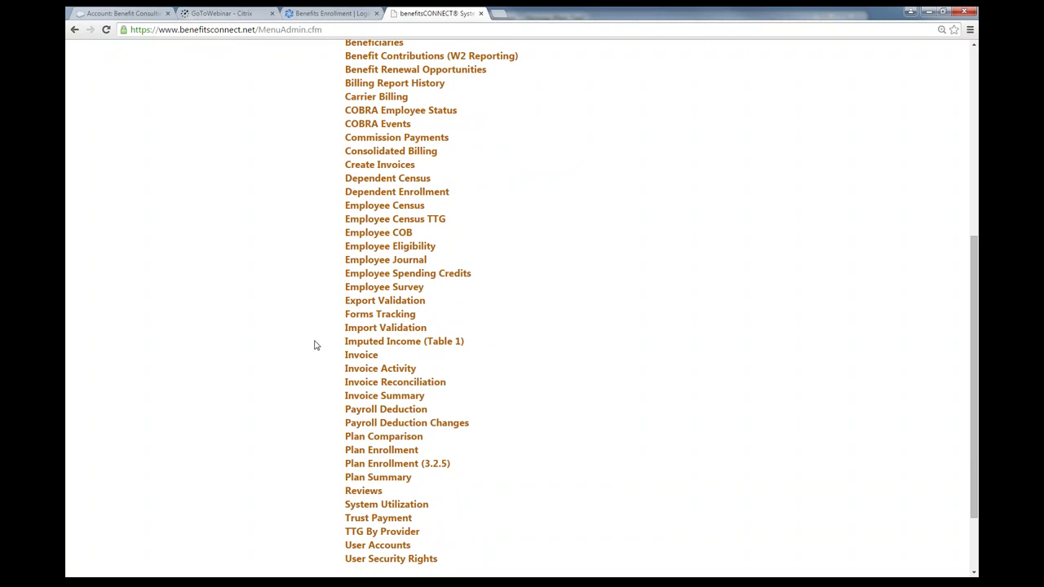
- Open the Payroll Deduction report and review its date span, filter, column and display settings
{"action": "left_click", "coordinate": [372, 410]}
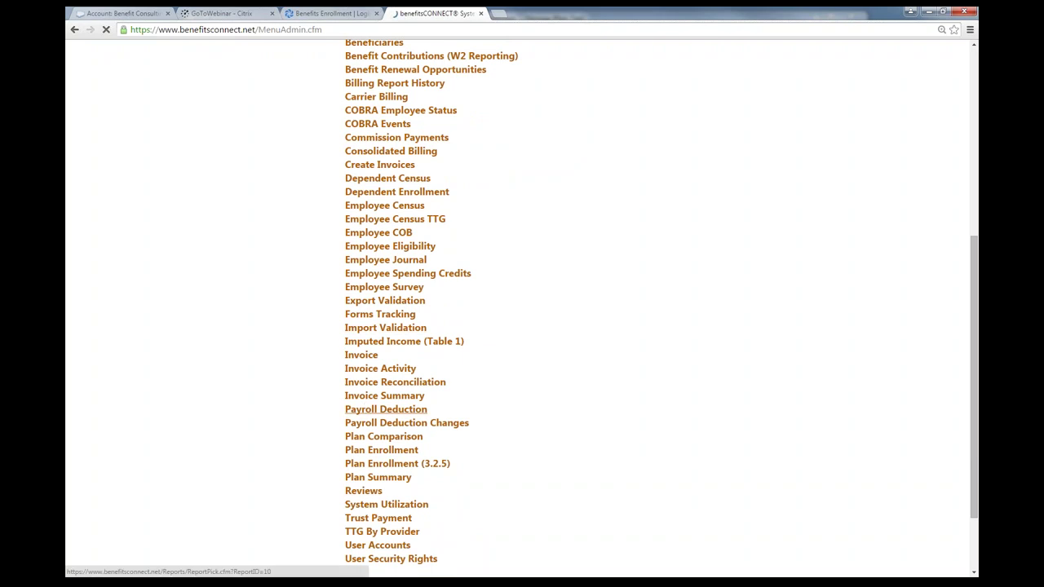
{"action": "scroll", "coordinate": [468, 349], "scroll_direction": "down", "scroll_amount": 2}
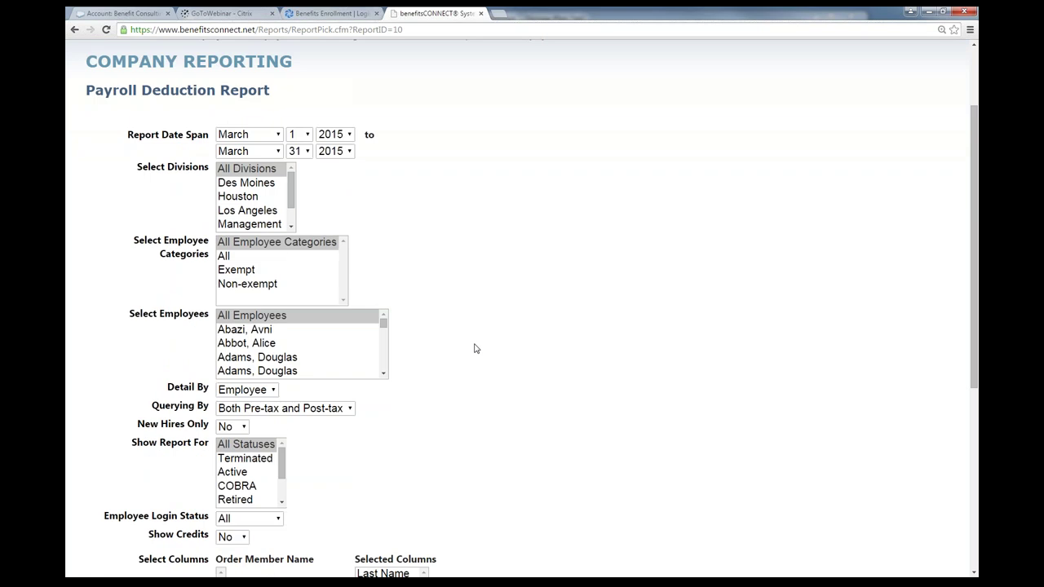
{"action": "scroll", "coordinate": [513, 348], "scroll_direction": "down", "scroll_amount": 5}
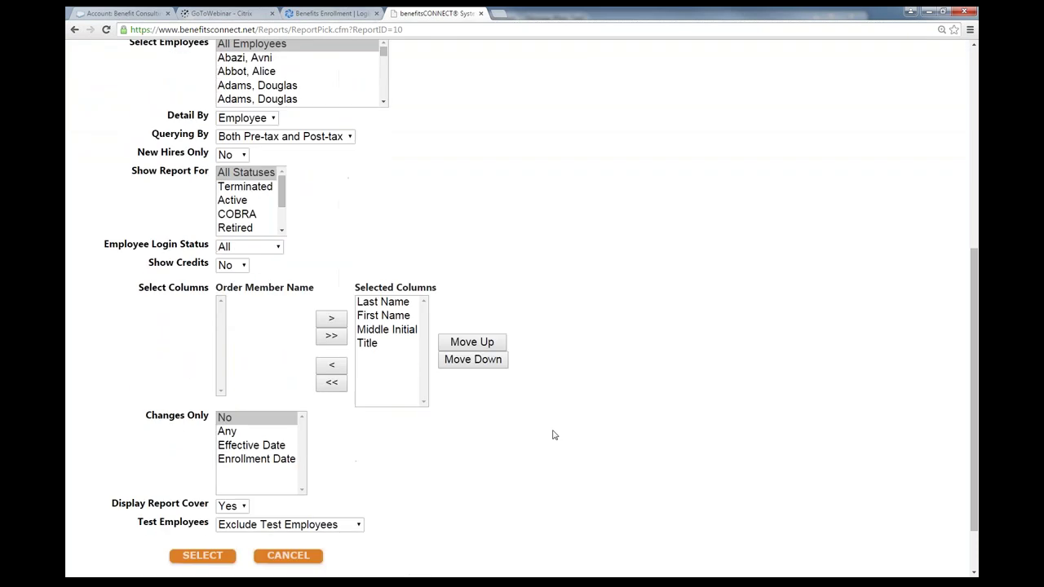
- Recheck the Payroll Deduction report's filter and column settings, then cancel the report and return to the company administration menu
{"action": "scroll", "coordinate": [552, 433], "scroll_direction": "up", "scroll_amount": 4}
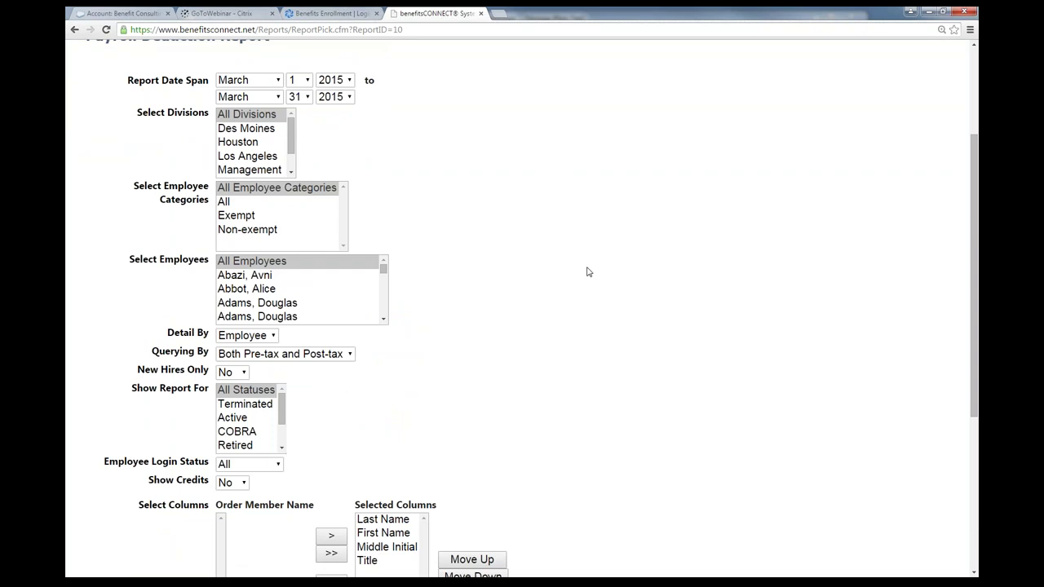
{"action": "scroll", "coordinate": [592, 273], "scroll_direction": "down", "scroll_amount": 2}
{"action": "scroll", "coordinate": [594, 277], "scroll_direction": "down", "scroll_amount": 3}
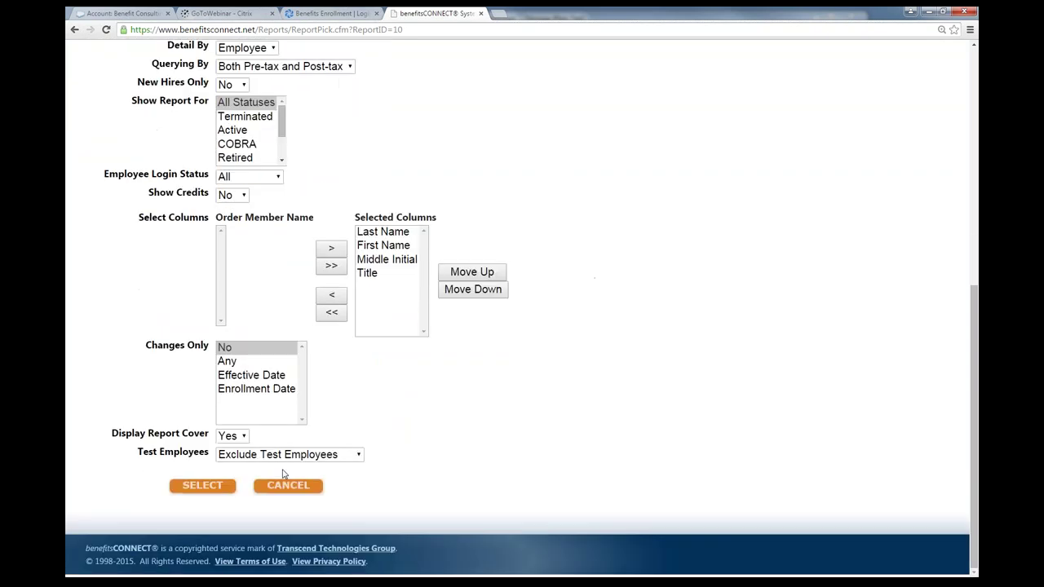
{"action": "left_click", "coordinate": [273, 487]}
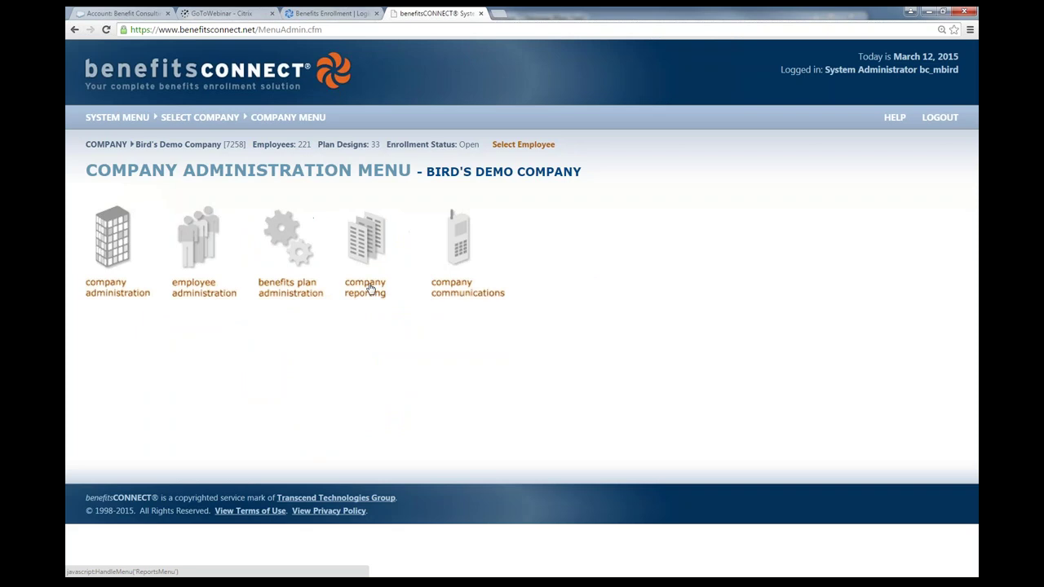
- Open the Plan Enrollment report and review its date span, plan, status, grouping and column settings
{"action": "left_click", "coordinate": [363, 285]}
{"action": "scroll", "coordinate": [374, 319], "scroll_direction": "down", "scroll_amount": 5}
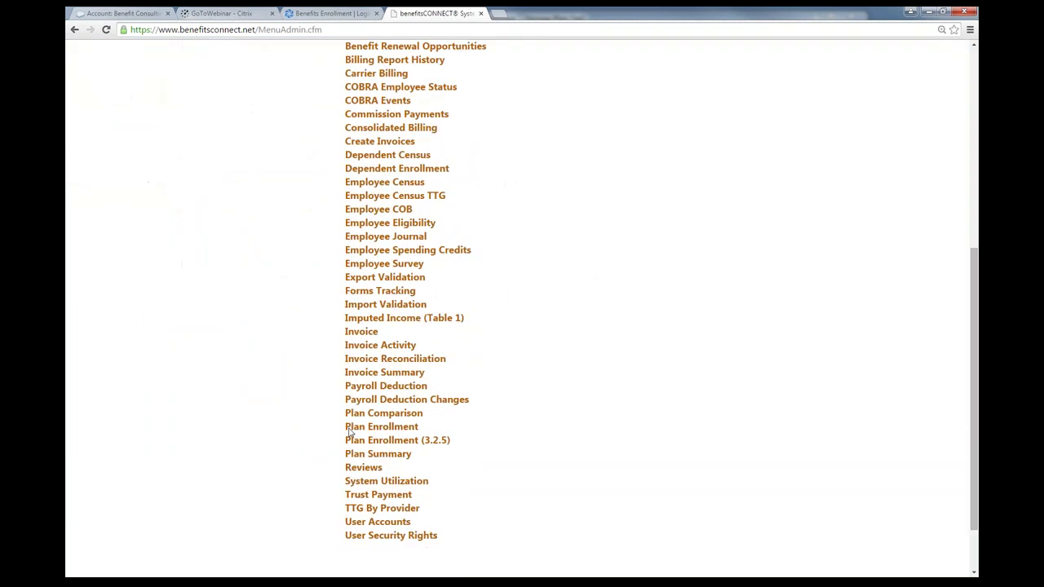
{"action": "left_click", "coordinate": [388, 429]}
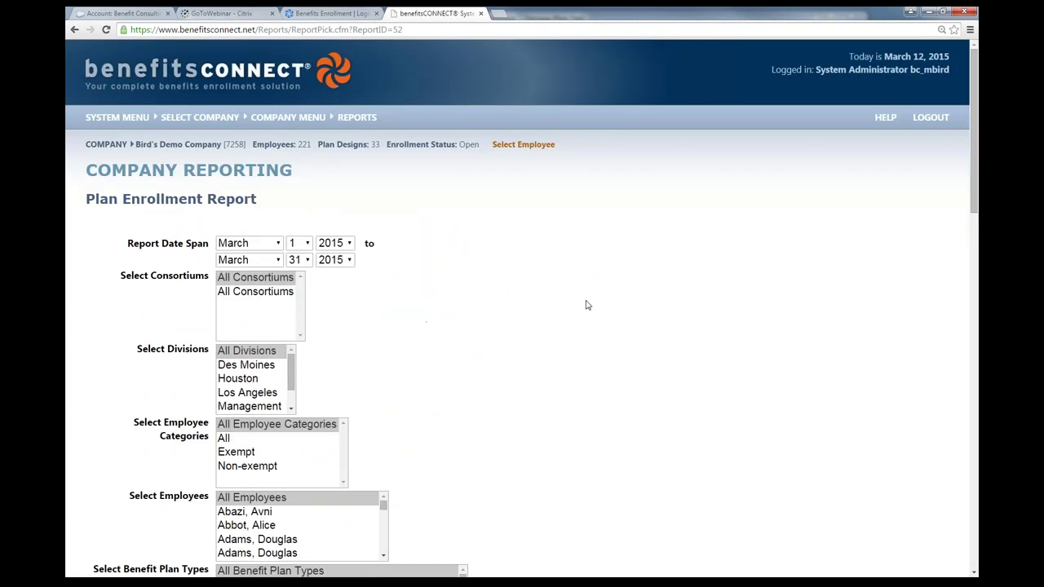
{"action": "scroll", "coordinate": [592, 305], "scroll_direction": "down", "scroll_amount": 2}
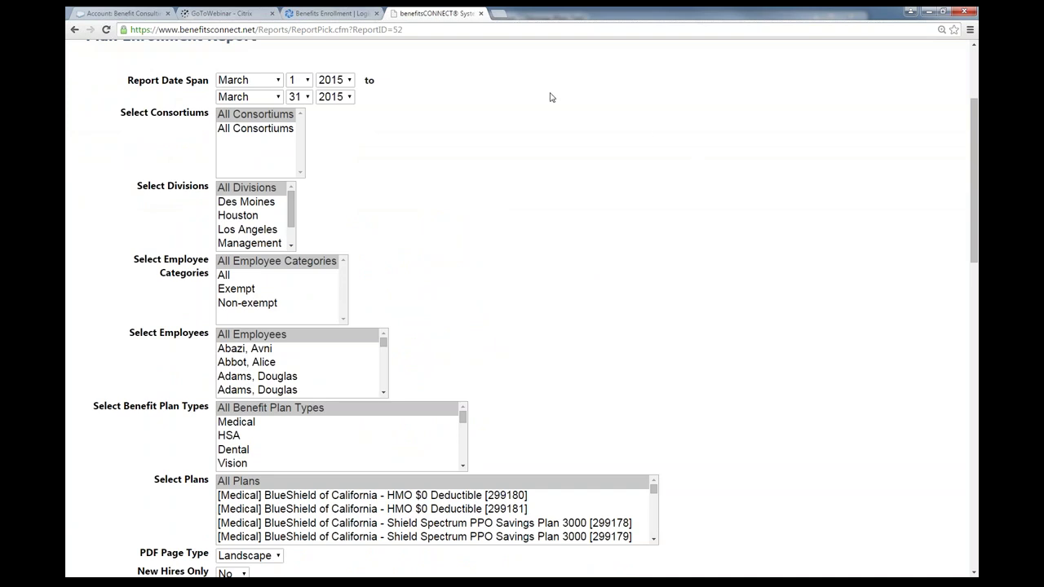
{"action": "scroll", "coordinate": [550, 97], "scroll_direction": "down", "scroll_amount": 6}
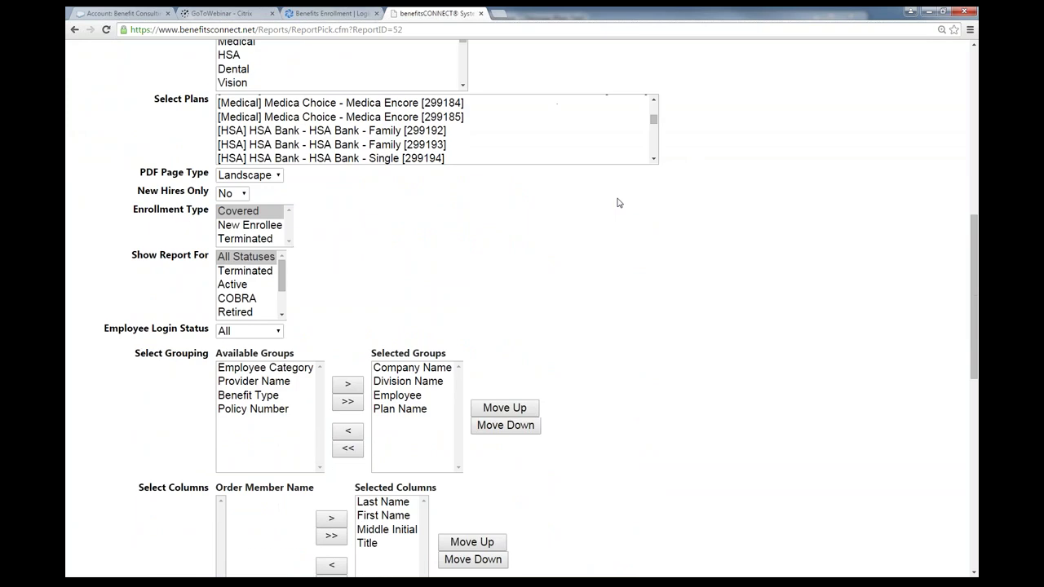
{"action": "scroll", "coordinate": [644, 245], "scroll_direction": "down", "scroll_amount": 10}
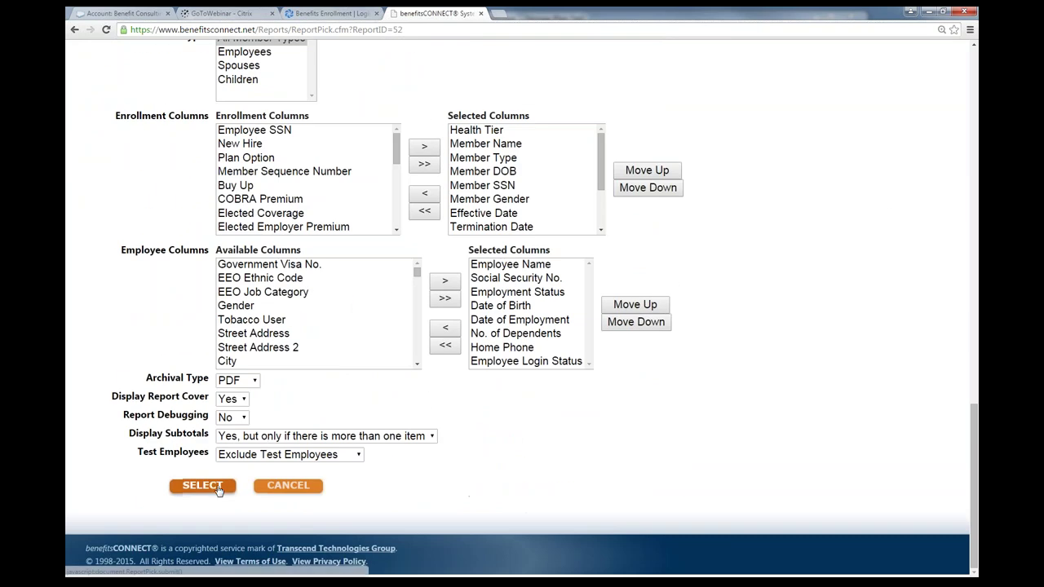
- Generate the Plan Enrollment report with its default settings, open the resulting PDF and enlarge its enrollment table
{"action": "left_click", "coordinate": [202, 486]}
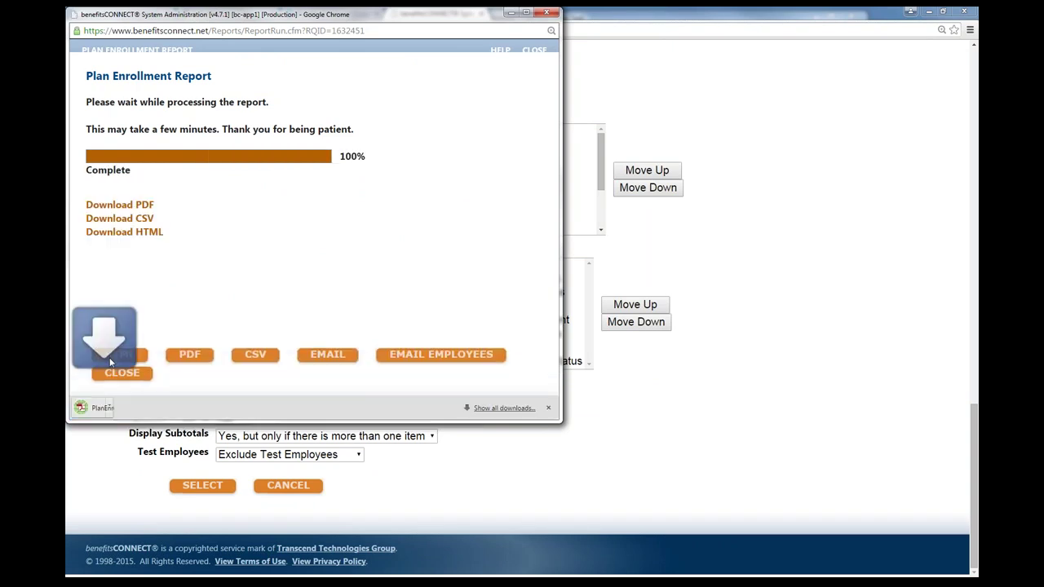
{"action": "left_click", "coordinate": [122, 407]}
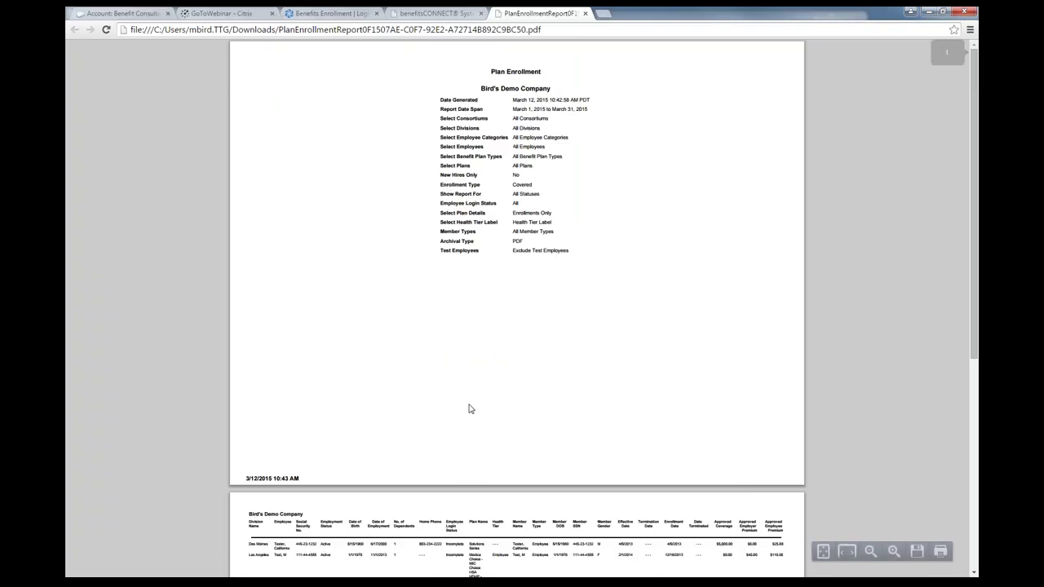
{"action": "scroll", "coordinate": [470, 408], "scroll_direction": "down", "scroll_amount": 3}
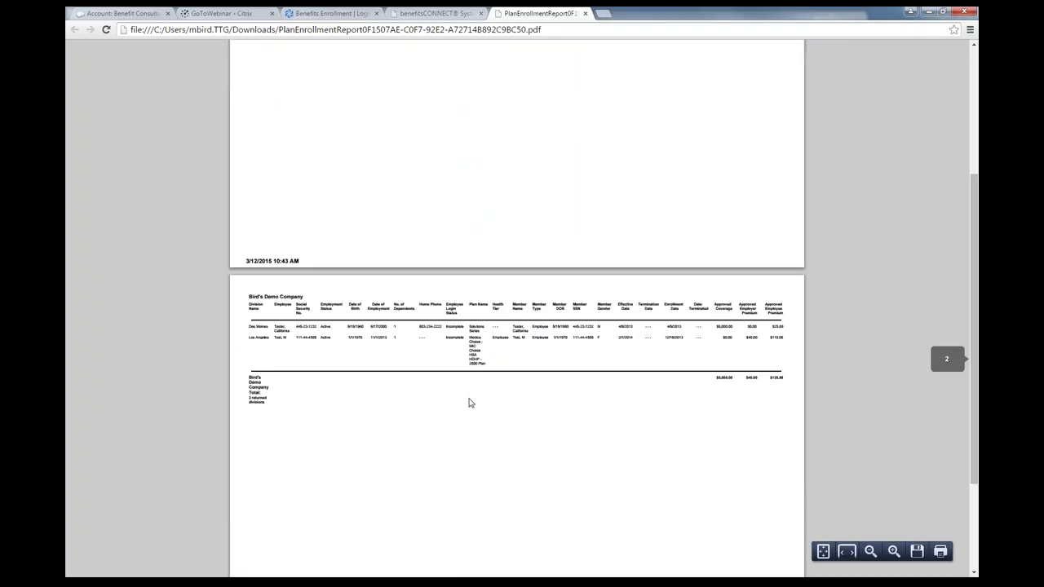
{"action": "left_click", "coordinate": [893, 551]}
{"action": "left_click", "coordinate": [894, 551]}
{"action": "scroll", "coordinate": [501, 362], "scroll_direction": "down", "scroll_amount": 3}
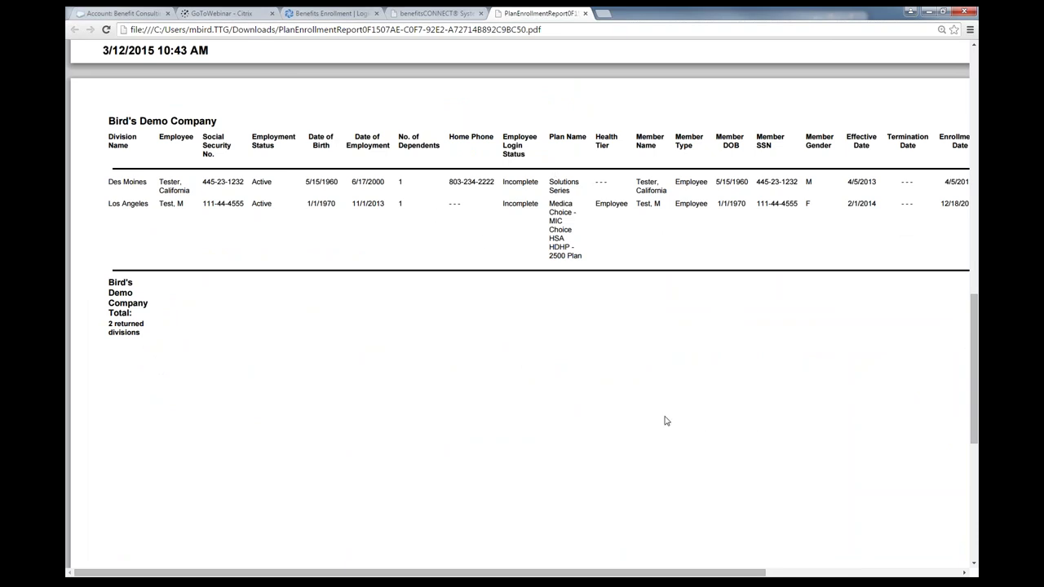
- Examine the report's columns across to Approved Employee Premium, then close the PDF and return to the company administration menu
{"action": "left_click", "coordinate": [964, 574]}
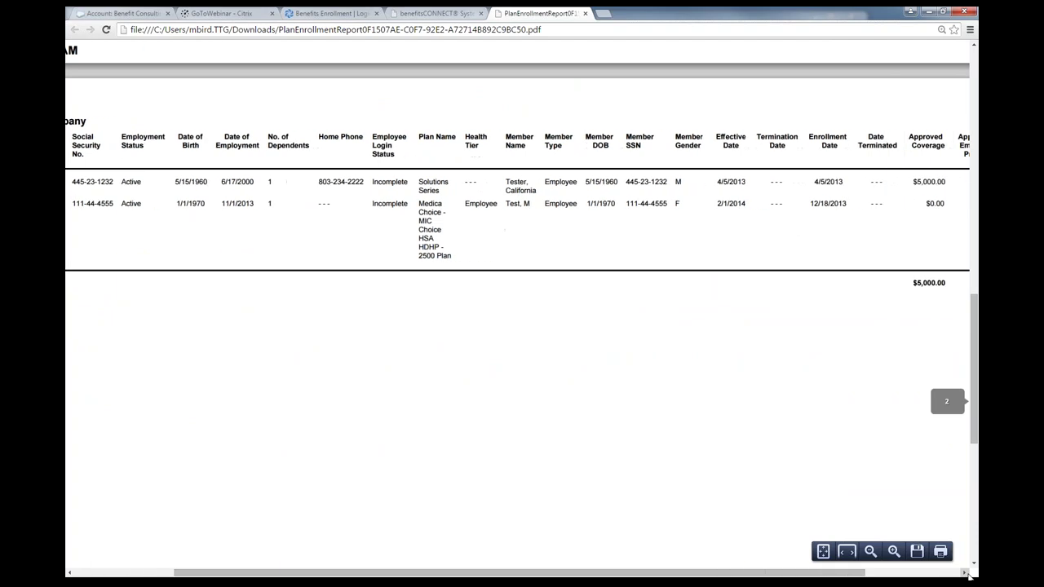
{"action": "left_click", "coordinate": [965, 573]}
{"action": "left_click", "coordinate": [964, 573]}
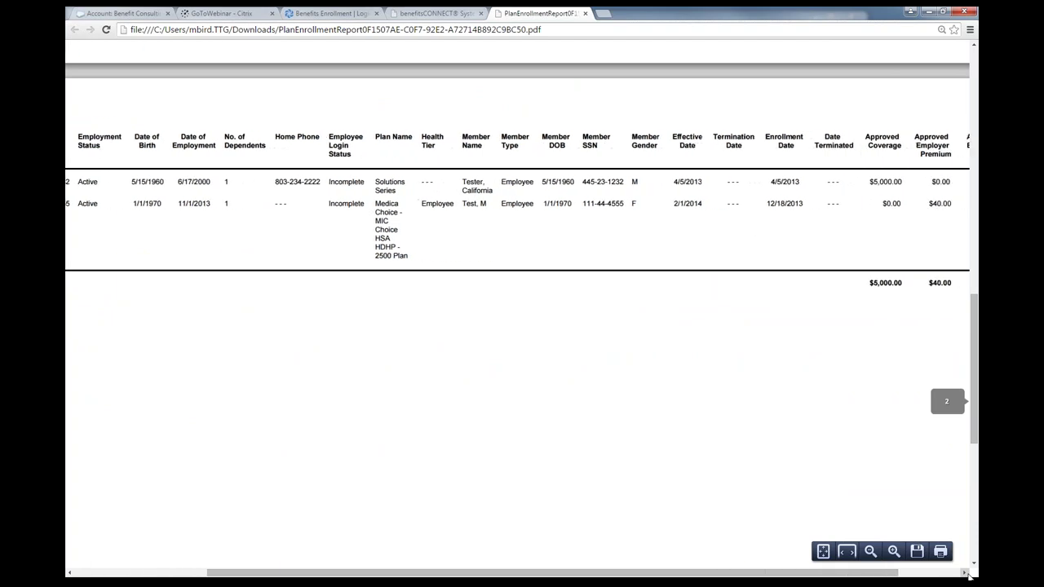
{"action": "left_click", "coordinate": [965, 572]}
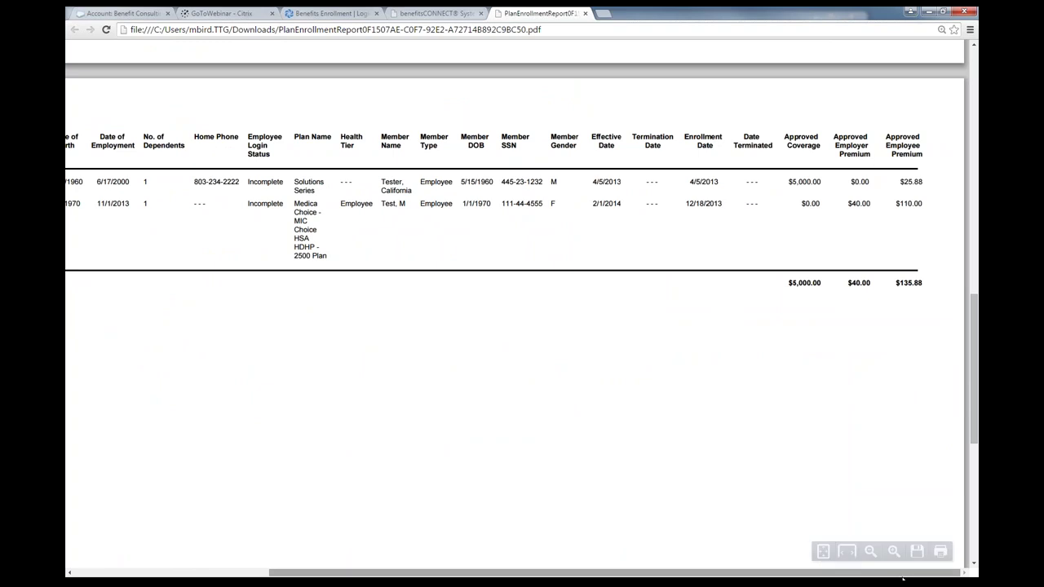
{"action": "left_click_drag", "start_coordinate": [889, 576], "coordinate": [665, 577]}
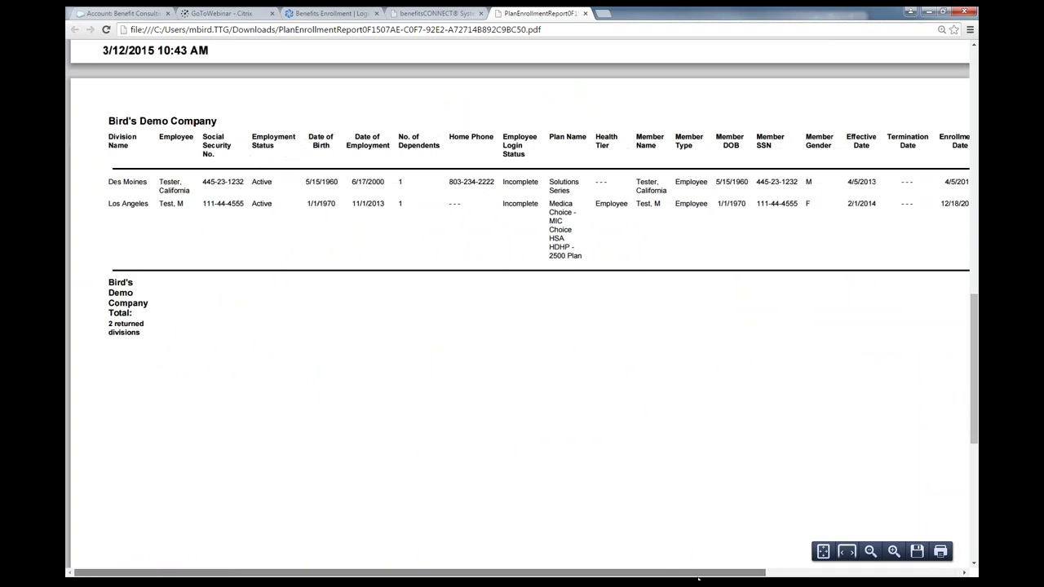
{"action": "left_click_drag", "start_coordinate": [664, 577], "coordinate": [722, 554]}
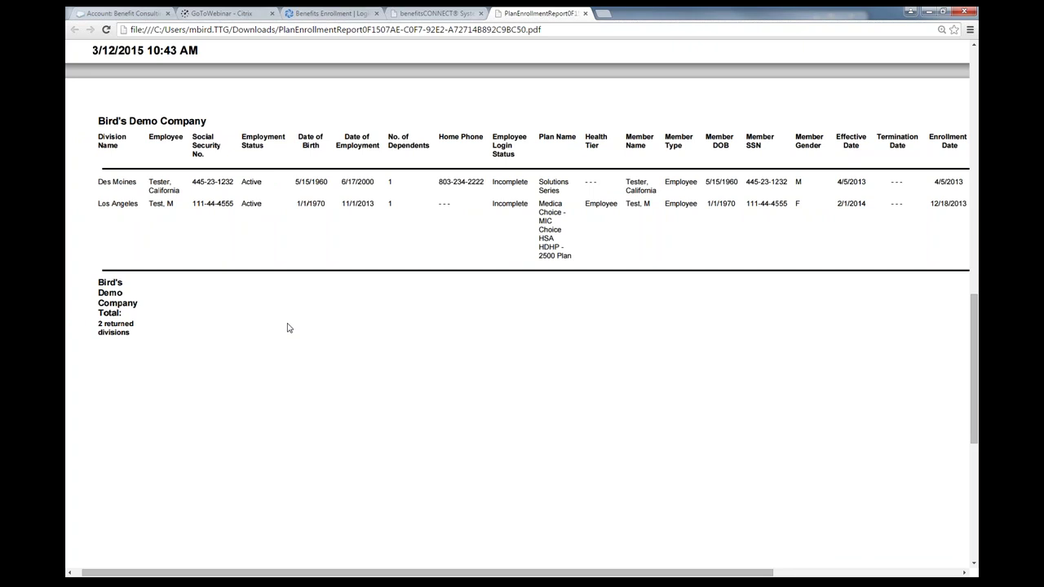
{"action": "left_click", "coordinate": [585, 14]}
{"action": "left_click", "coordinate": [285, 486]}
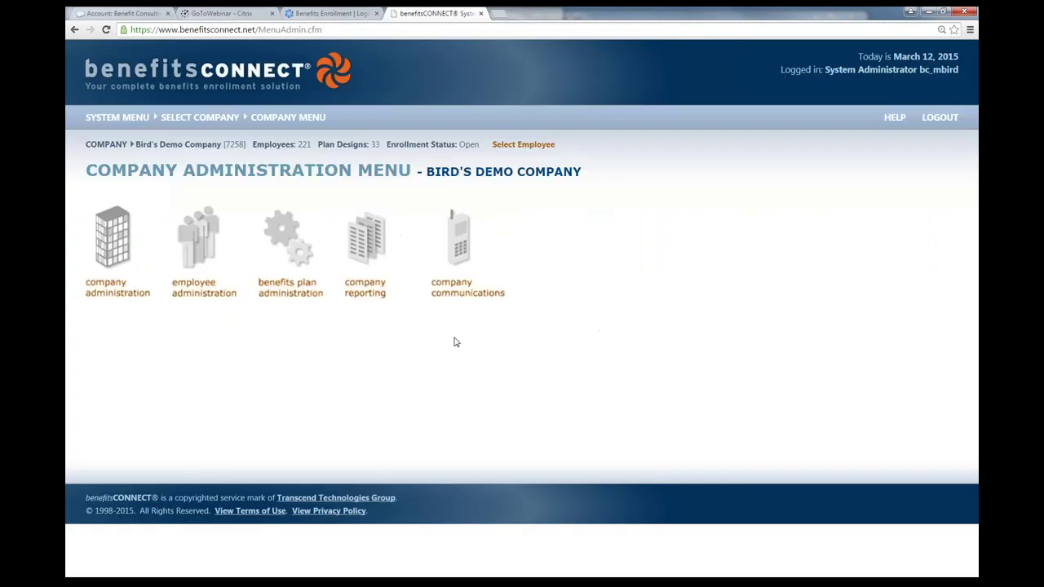
- Show the company communications options, look at the E-mail Broadcast form and cancel it without sending a message
{"action": "left_click", "coordinate": [464, 291]}
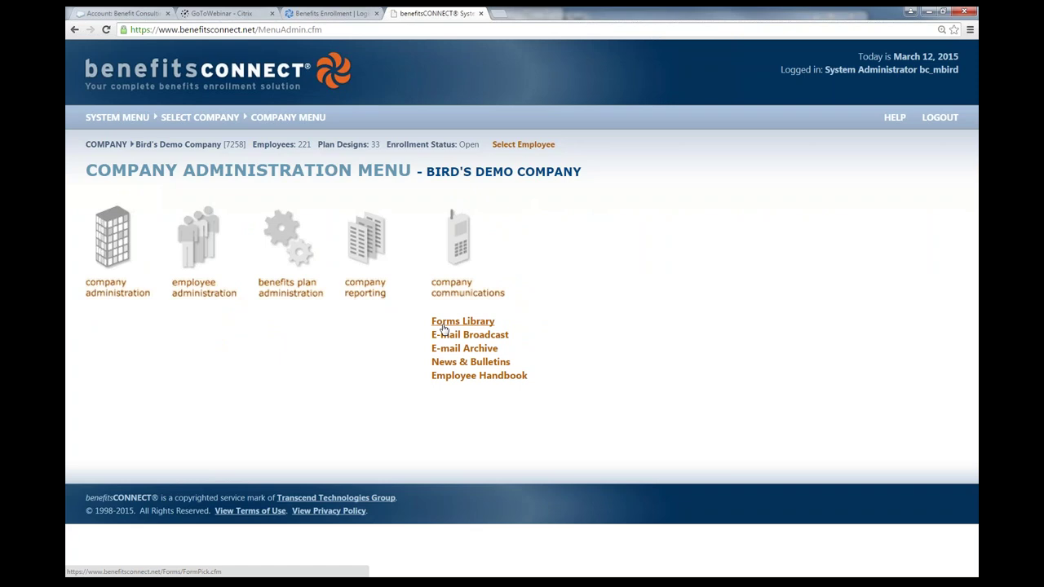
{"action": "left_click", "coordinate": [504, 336]}
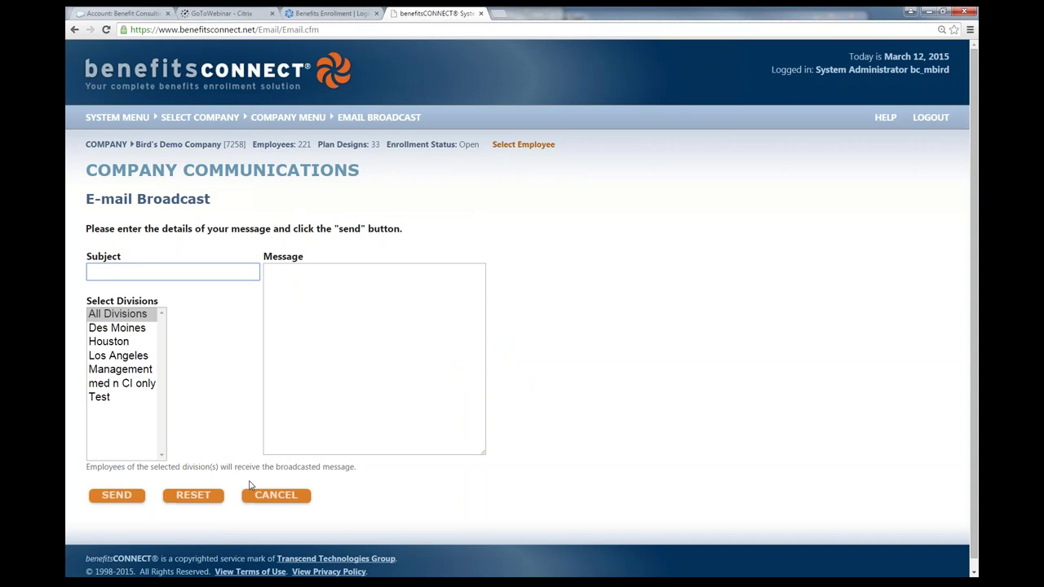
{"action": "left_click", "coordinate": [273, 495]}
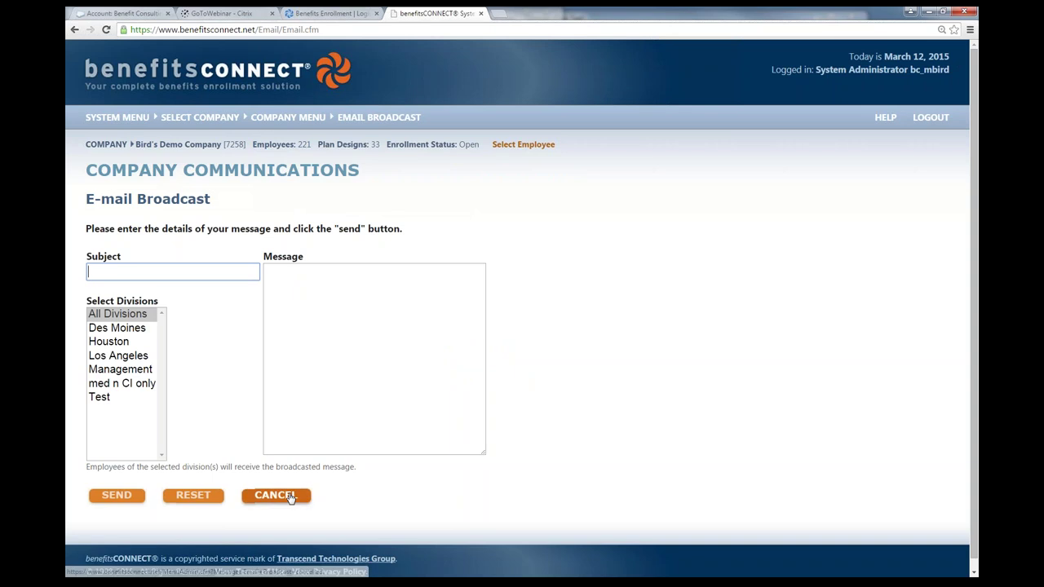
- View the Employee Handbook page and its online handbook builder, then return to the company administration menu
{"action": "left_click", "coordinate": [466, 318]}
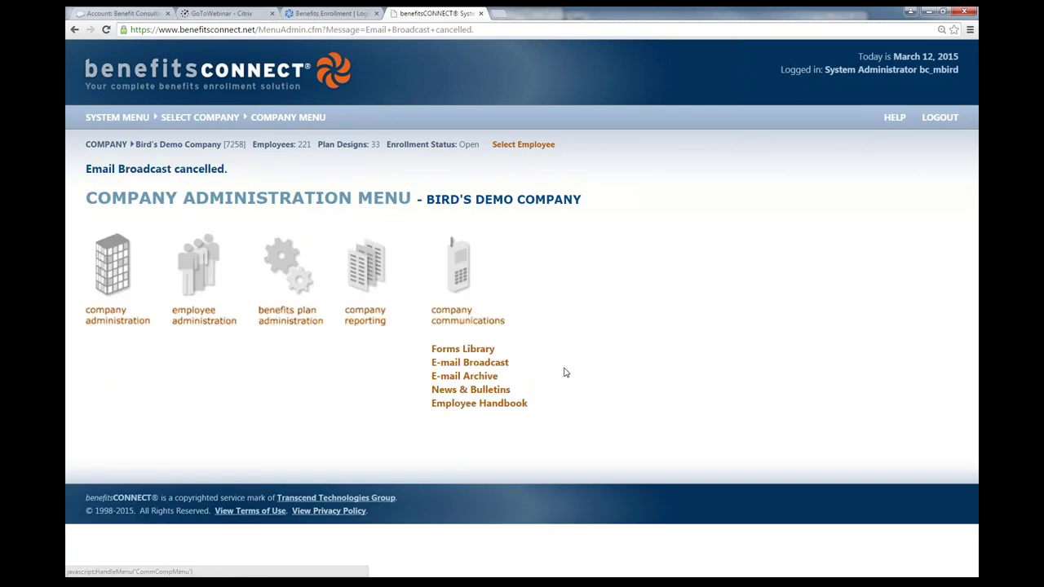
{"action": "left_click", "coordinate": [466, 405]}
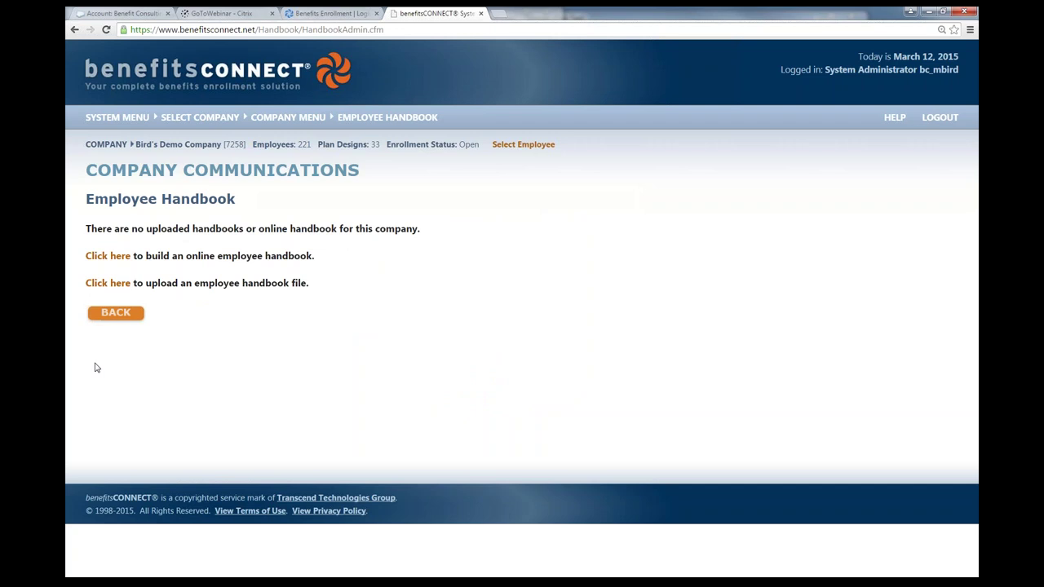
{"action": "left_click", "coordinate": [117, 260]}
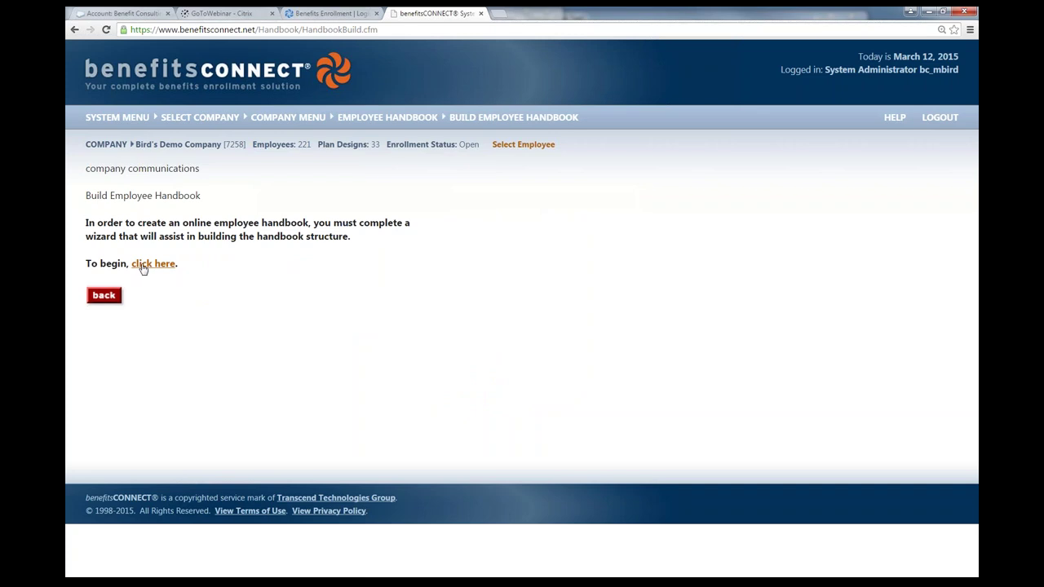
{"action": "left_click", "coordinate": [110, 296]}
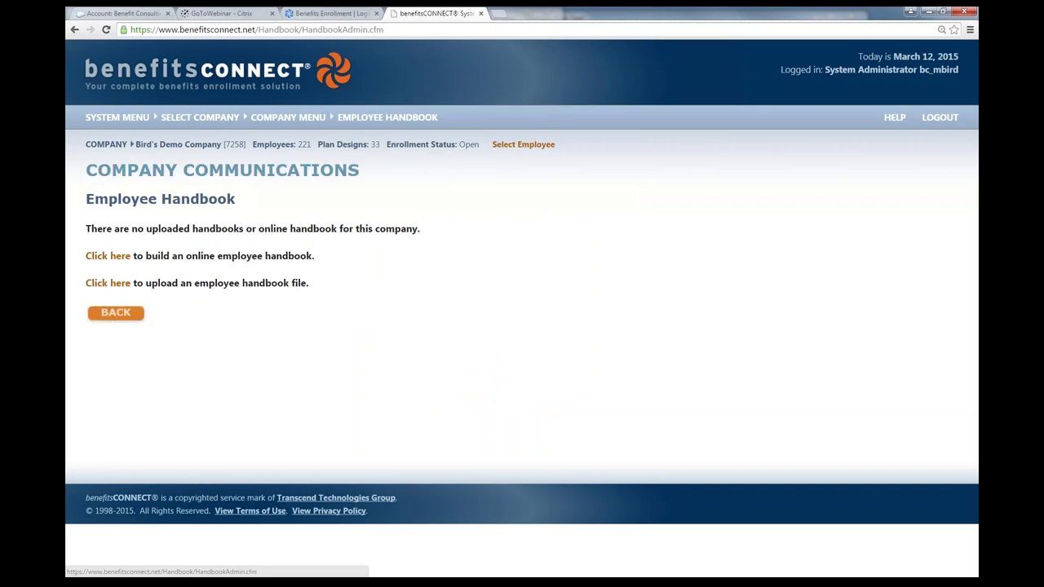
{"action": "left_click", "coordinate": [118, 317]}
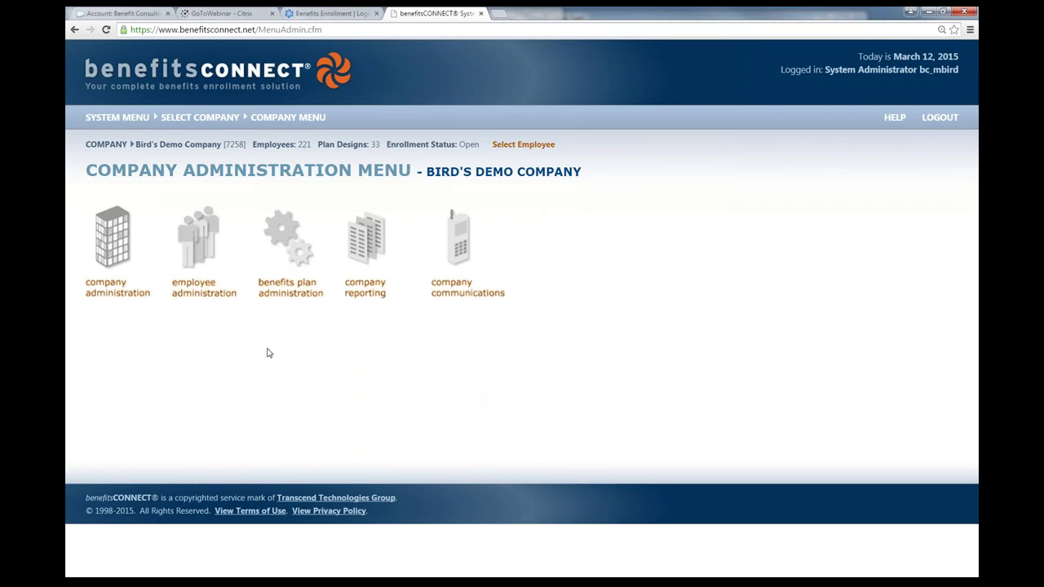
- Review the employee transaction records awaiting approval, then go back to the employee administration options without approving any
{"action": "left_click", "coordinate": [196, 295]}
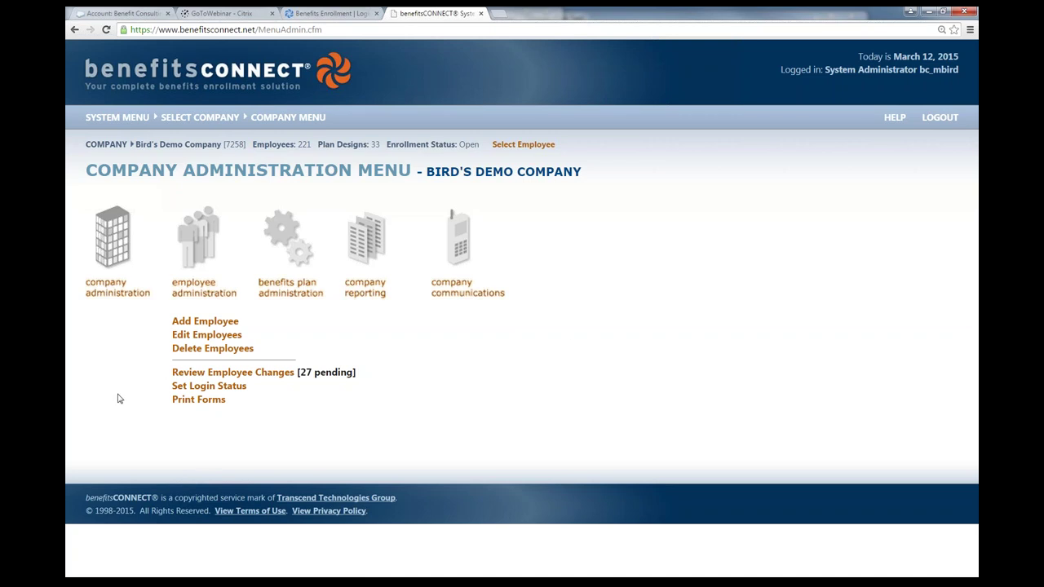
{"action": "left_click", "coordinate": [229, 374]}
{"action": "scroll", "coordinate": [286, 385], "scroll_direction": "down", "scroll_amount": 2}
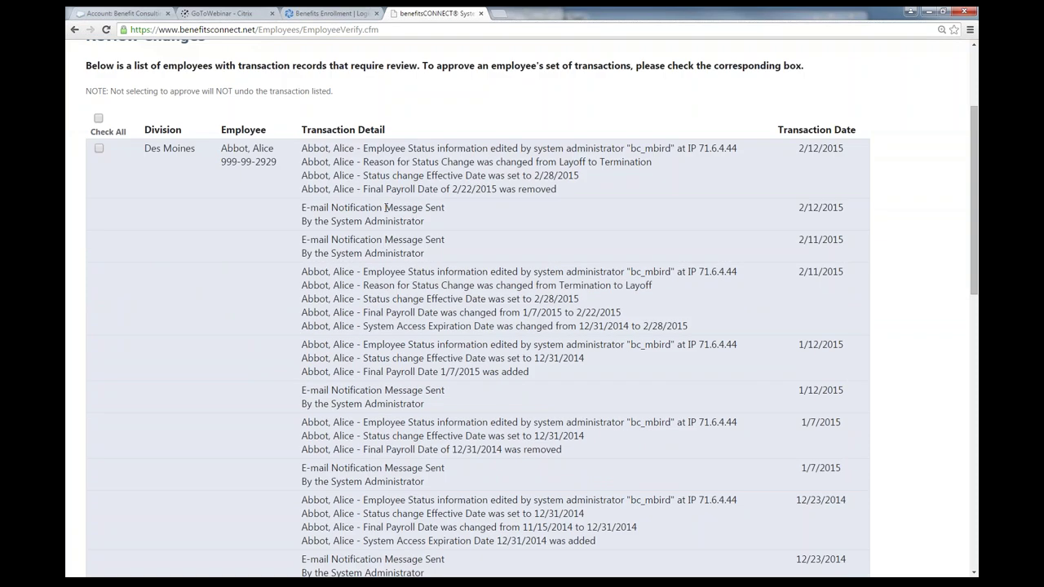
{"action": "scroll", "coordinate": [412, 265], "scroll_direction": "down", "scroll_amount": 3}
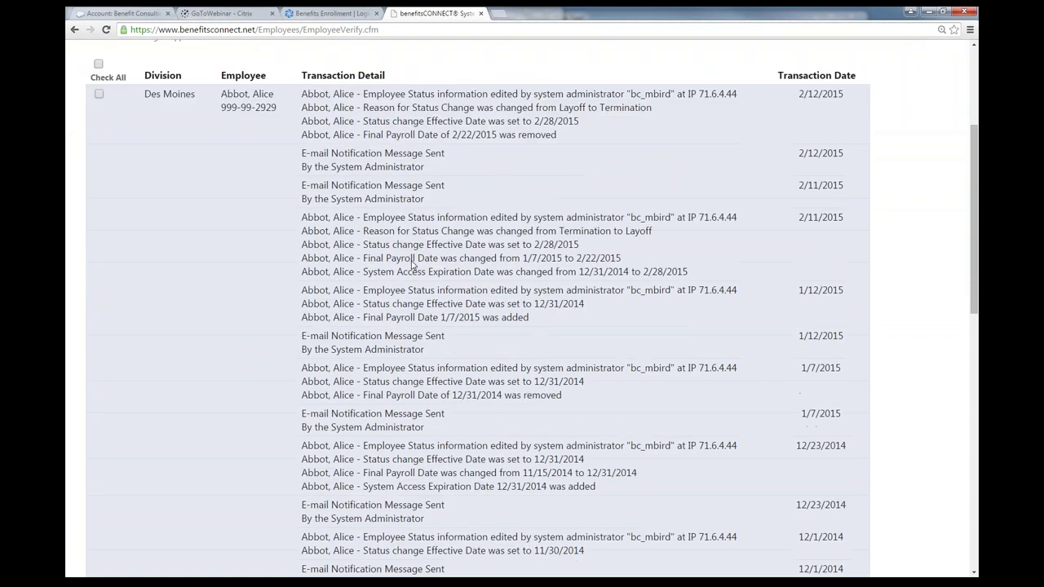
{"action": "scroll", "coordinate": [478, 309], "scroll_direction": "down", "scroll_amount": 6}
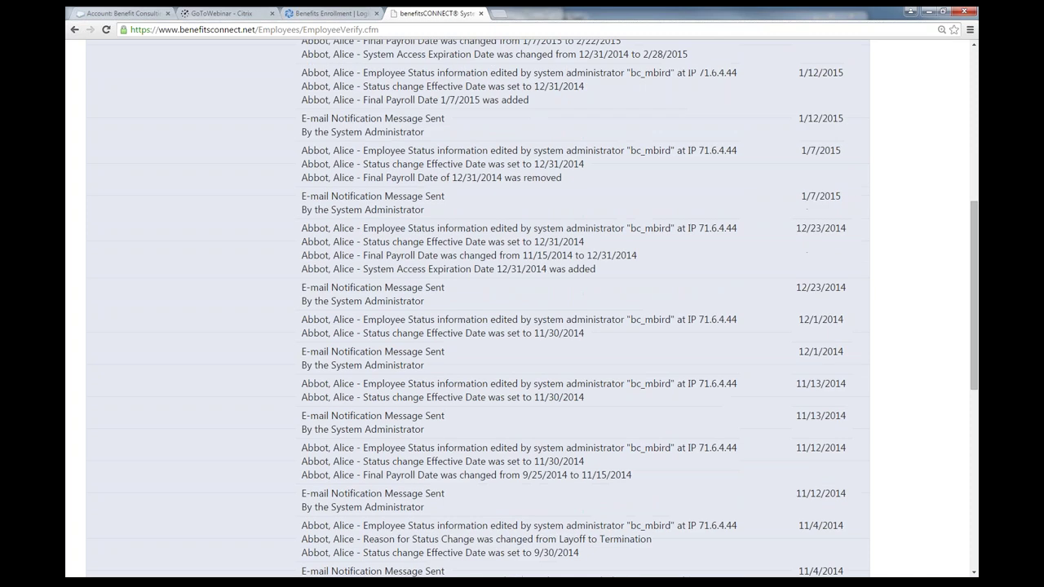
{"action": "scroll", "coordinate": [278, 394], "scroll_direction": "down", "scroll_amount": 2}
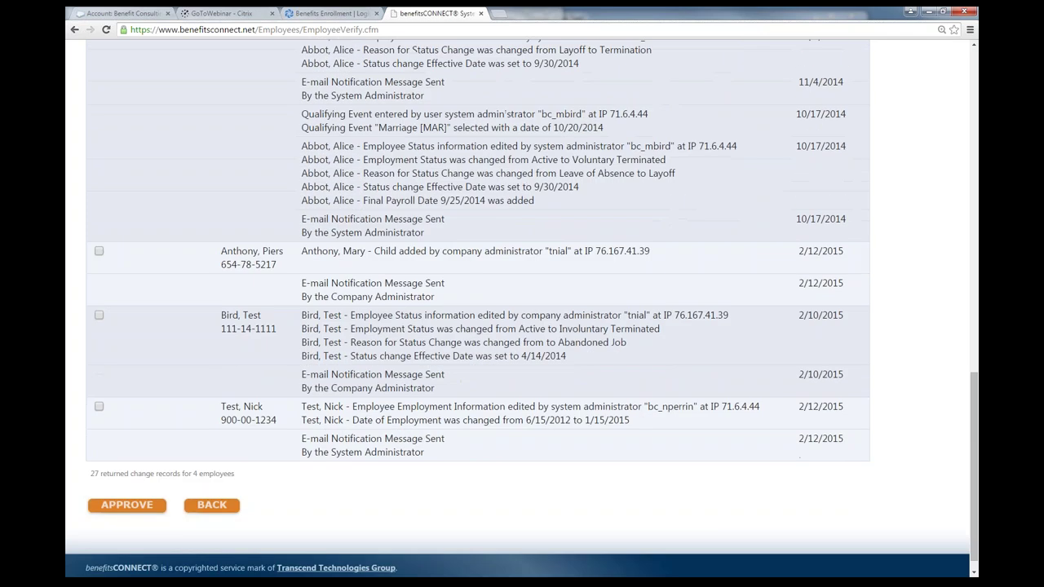
{"action": "scroll", "coordinate": [245, 430], "scroll_direction": "up", "scroll_amount": 6}
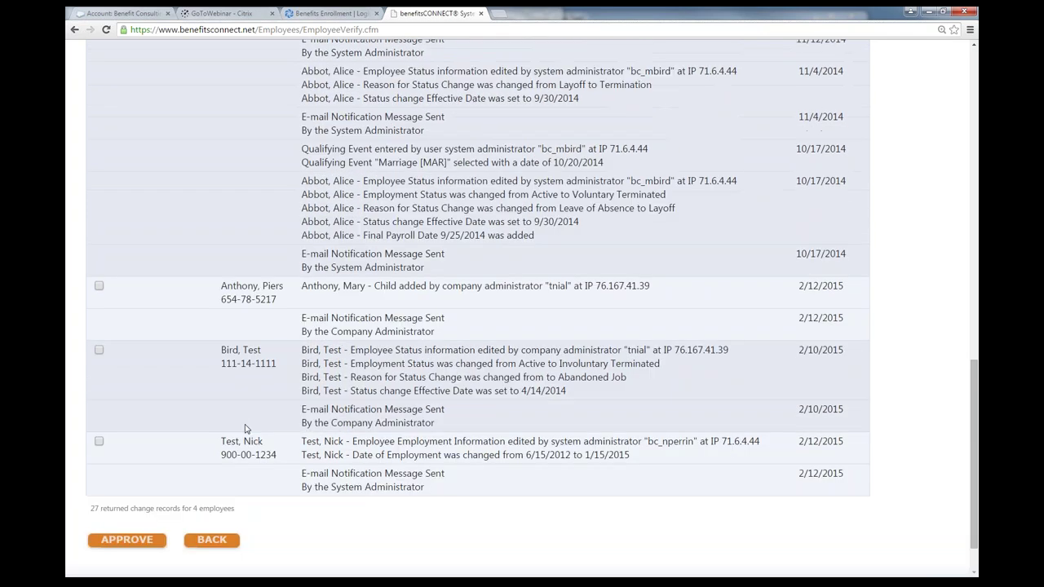
{"action": "scroll", "coordinate": [245, 408], "scroll_direction": "up", "scroll_amount": 3}
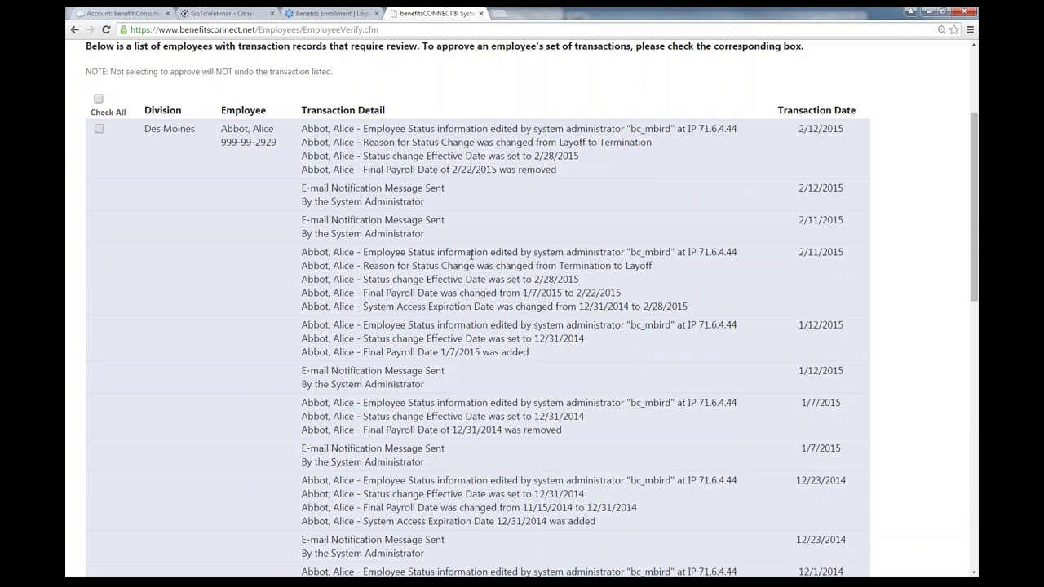
{"action": "scroll", "coordinate": [471, 255], "scroll_direction": "down", "scroll_amount": 1}
{"action": "scroll", "coordinate": [252, 323], "scroll_direction": "up", "scroll_amount": 3}
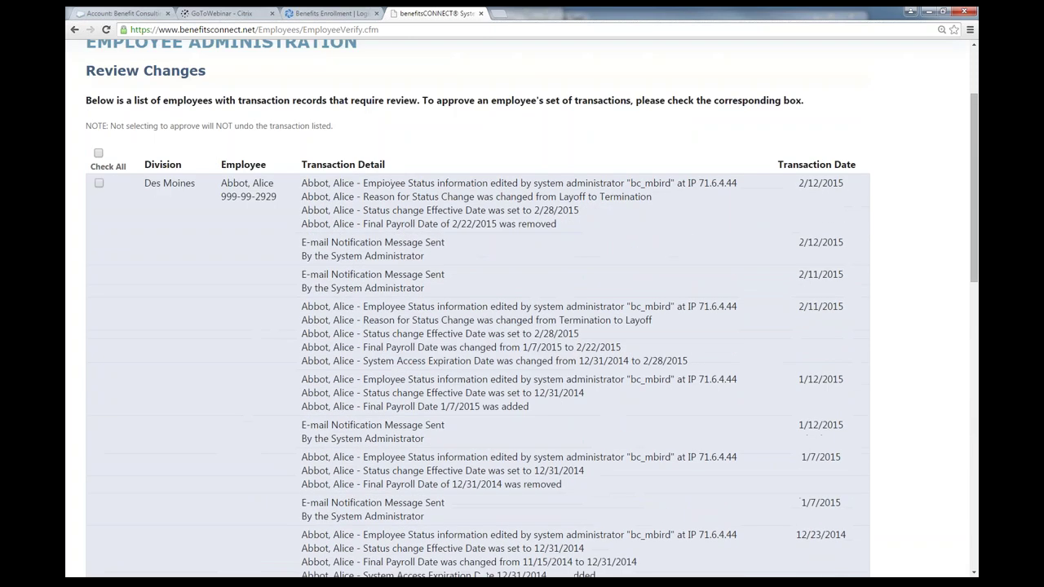
{"action": "left_click", "coordinate": [74, 31]}
{"action": "left_click", "coordinate": [204, 296]}
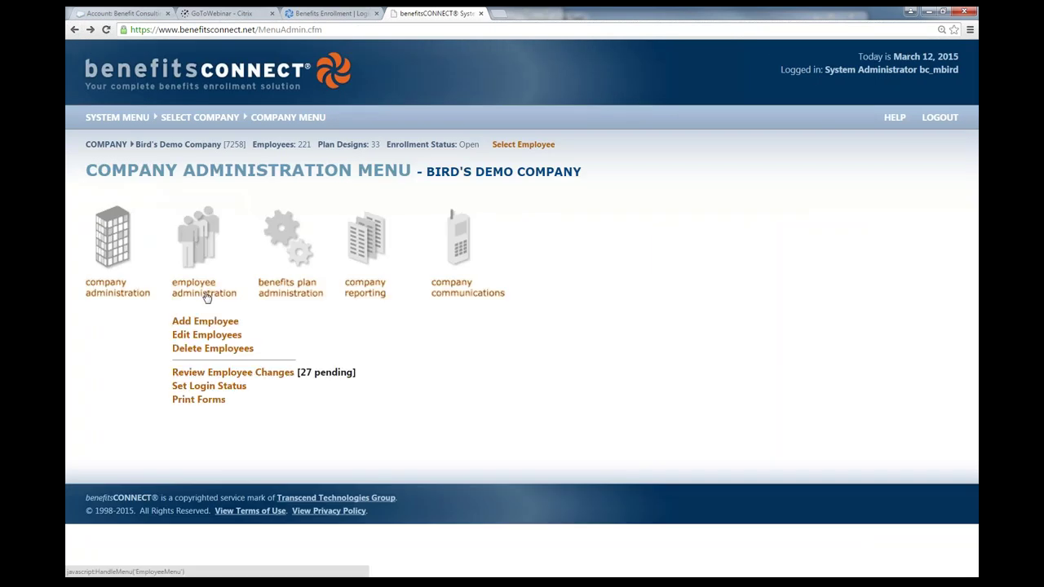
- View the page for selecting an employee to edit and the blank Add Employee form, cancelling the form without adding anyone
{"action": "left_click", "coordinate": [215, 336]}
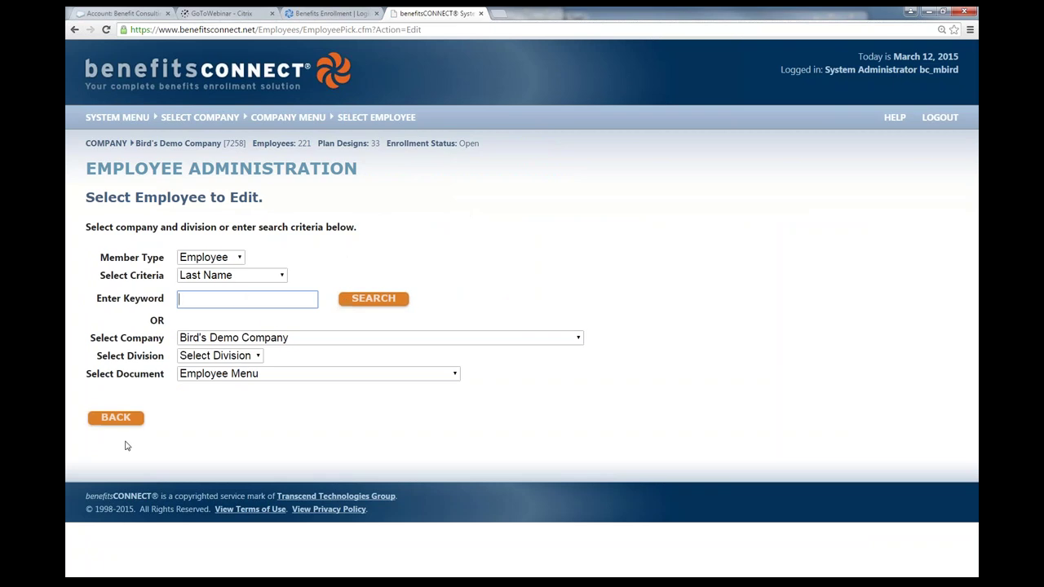
{"action": "left_click", "coordinate": [116, 417]}
{"action": "left_click", "coordinate": [205, 287]}
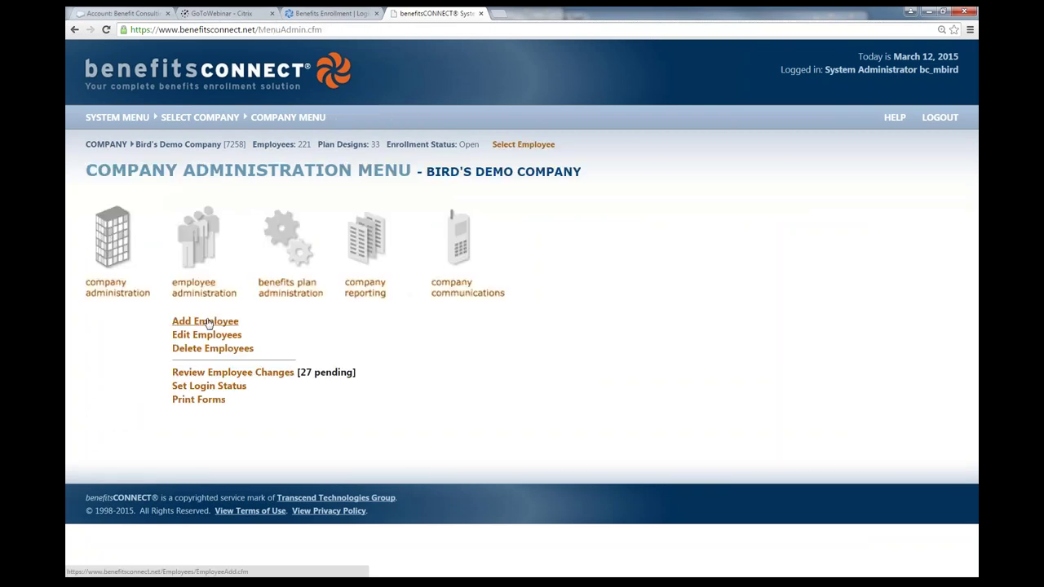
{"action": "left_click", "coordinate": [205, 321]}
{"action": "scroll", "coordinate": [208, 318], "scroll_direction": "down", "scroll_amount": 1}
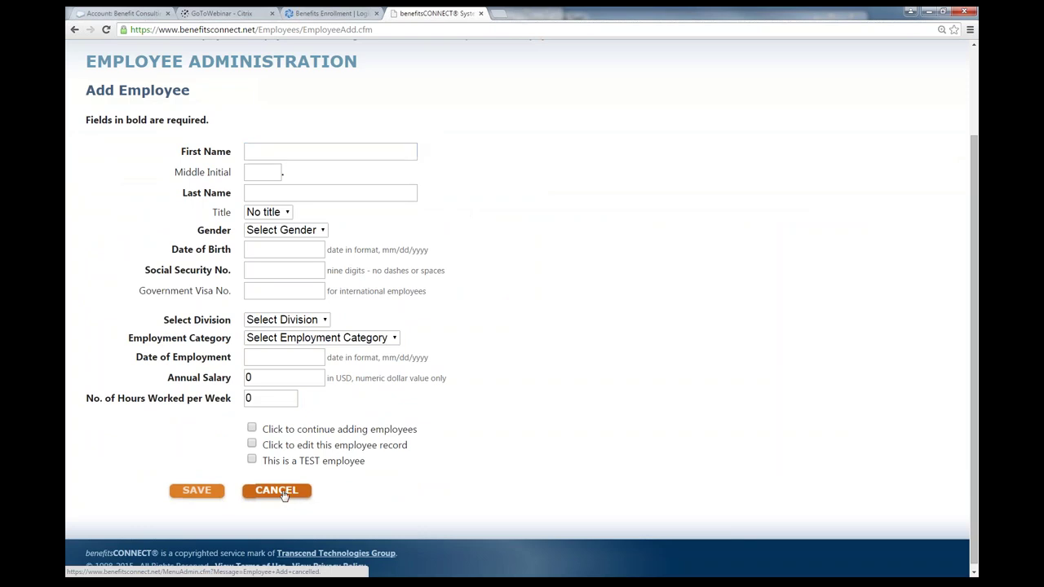
{"action": "left_click", "coordinate": [289, 498]}
- List all Bird's Demo Company employees for editing by searching without a keyword, and open an active employee's record
{"action": "left_click", "coordinate": [204, 318]}
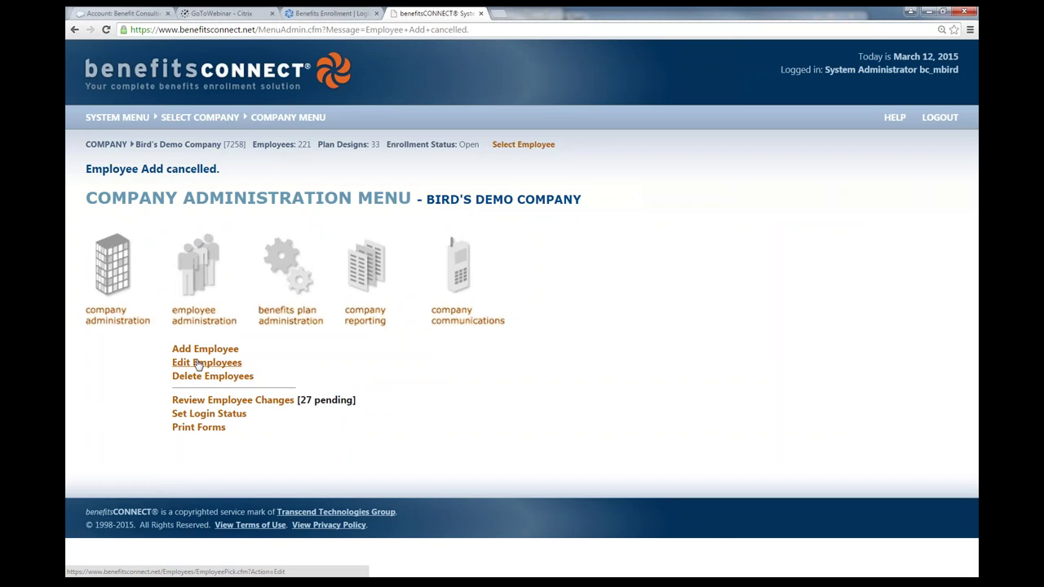
{"action": "left_click", "coordinate": [197, 366]}
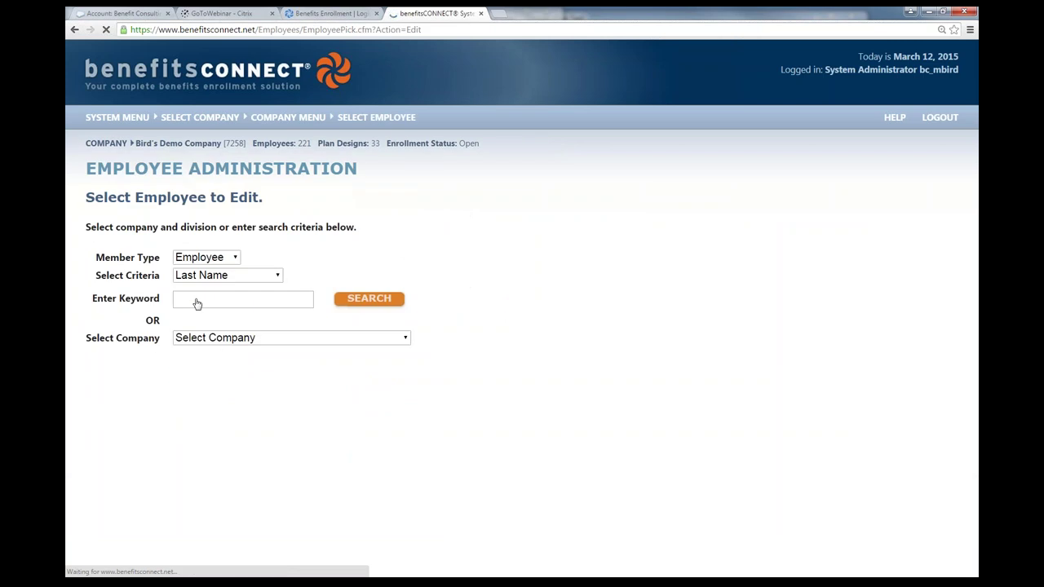
{"action": "left_click", "coordinate": [196, 300]}
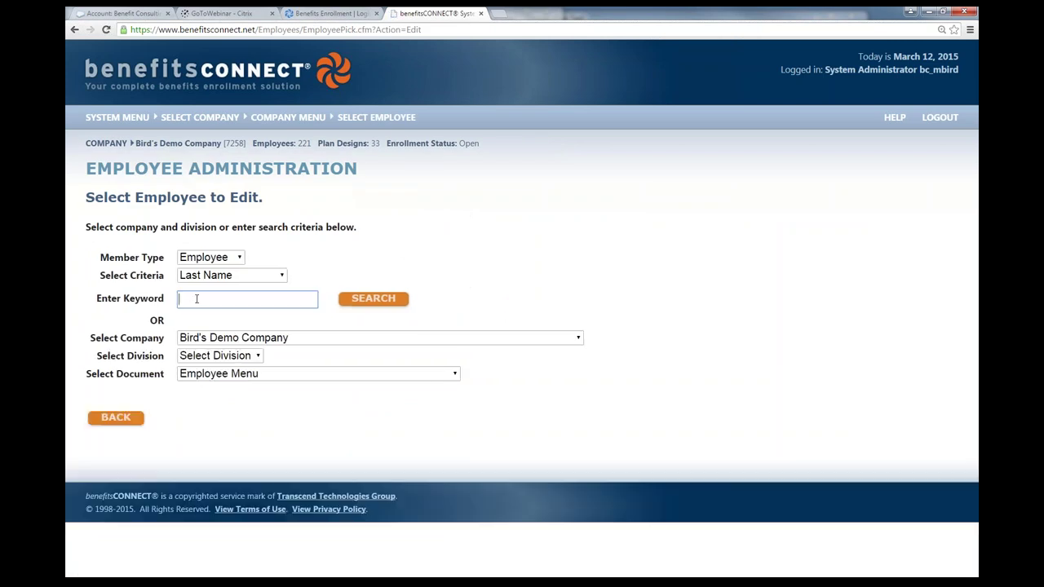
{"action": "left_click", "coordinate": [362, 303]}
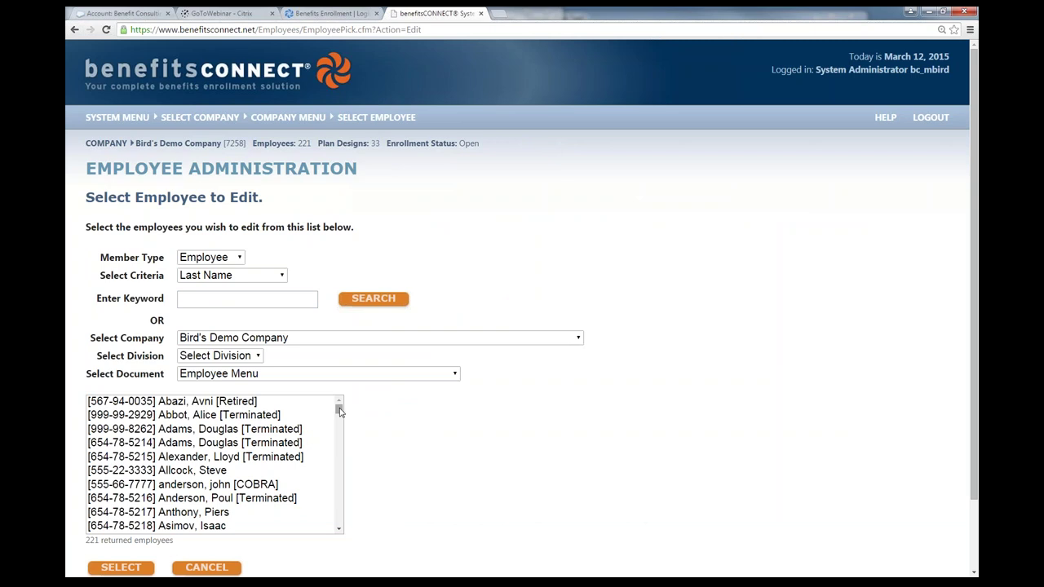
{"action": "mouse_move", "coordinate": [338, 412]}
{"action": "left_mouse_down"}
{"action": "mouse_move", "coordinate": [330, 533]}
{"action": "mouse_move", "coordinate": [354, 400]}
{"action": "mouse_move", "coordinate": [339, 405]}
{"action": "left_mouse_up"}
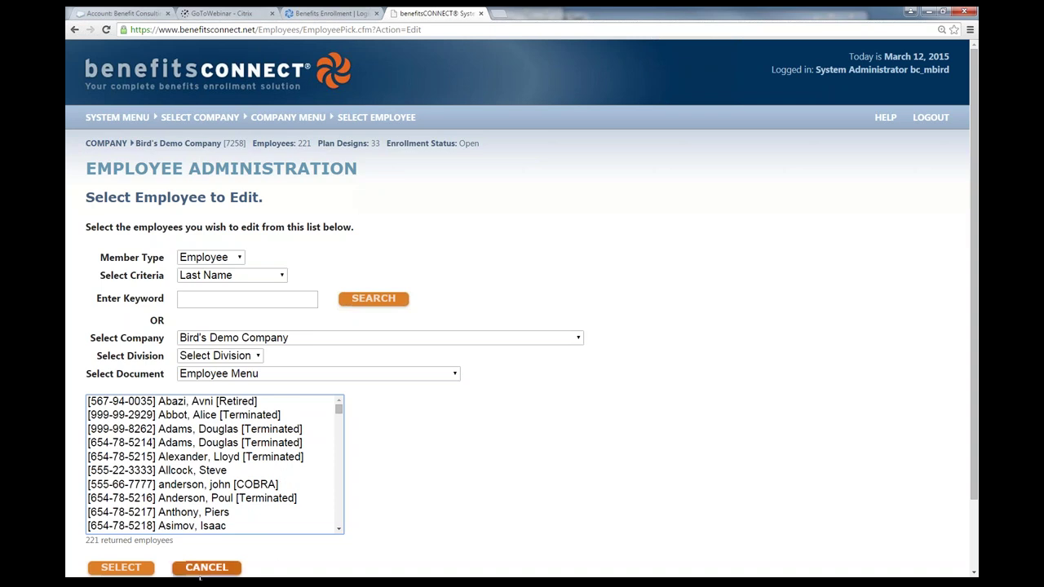
{"action": "left_click", "coordinate": [205, 519]}
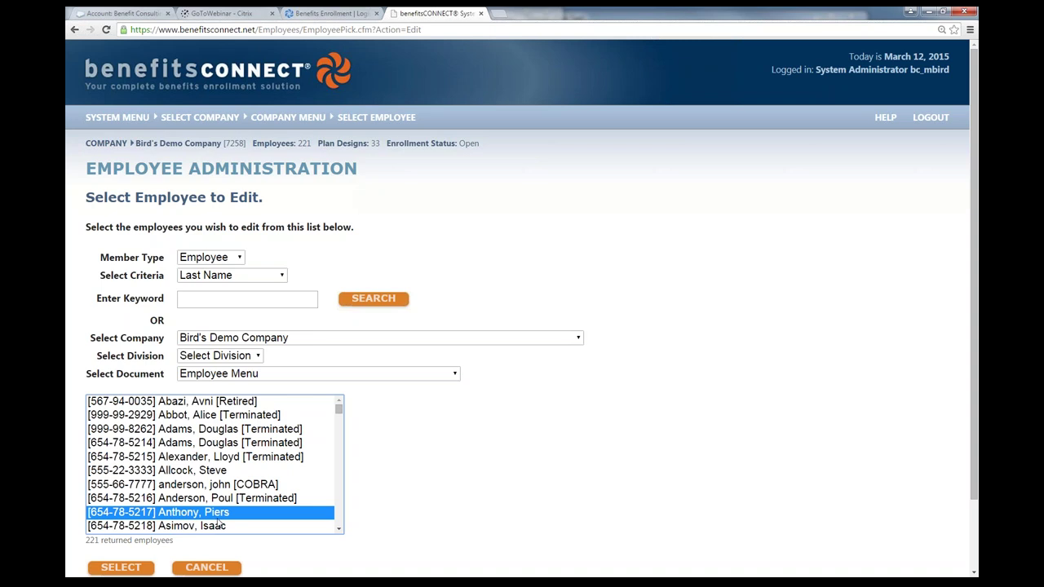
{"action": "left_click", "coordinate": [121, 568]}
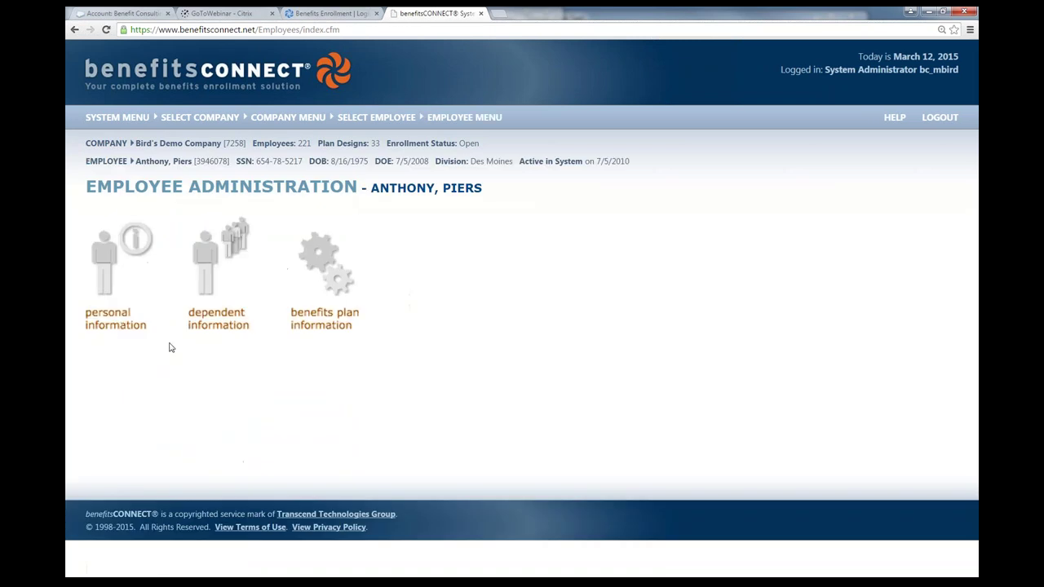
- Show the employee's personal information options and open the Change Status form
{"action": "left_click", "coordinate": [122, 326]}
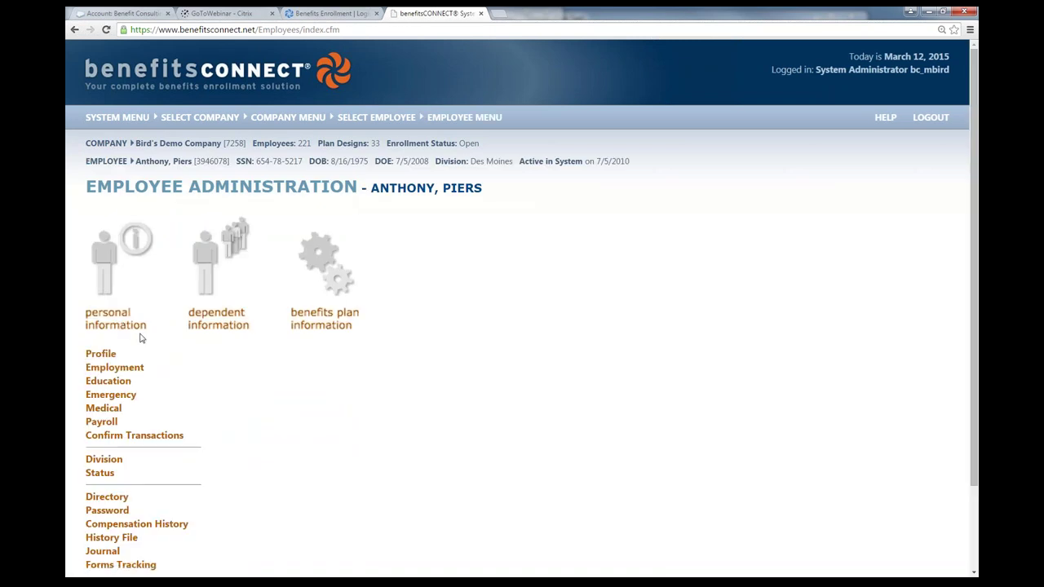
{"action": "scroll", "coordinate": [142, 395], "scroll_direction": "down", "scroll_amount": 2}
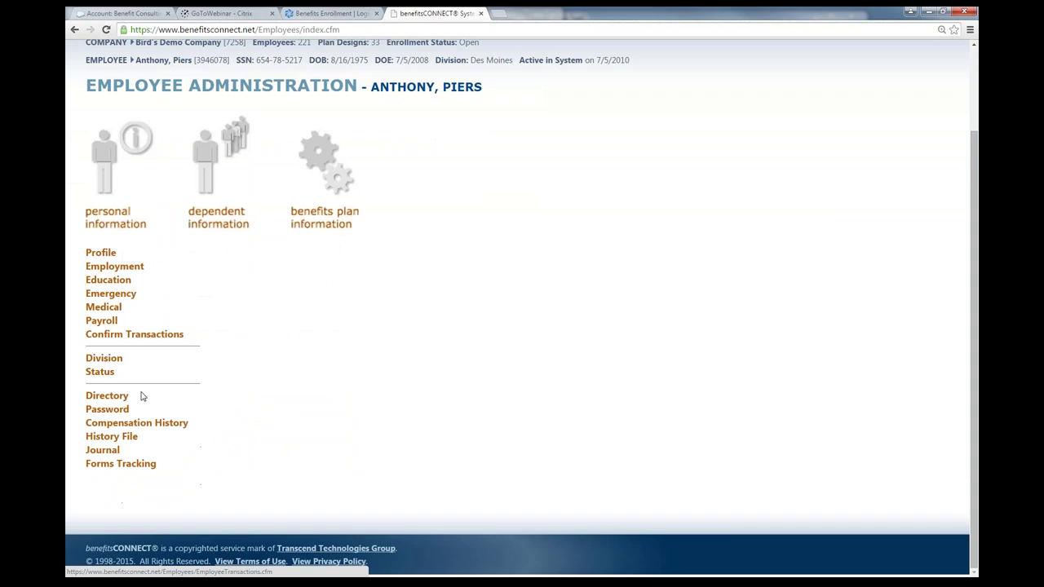
{"action": "left_click", "coordinate": [102, 371]}
{"action": "scroll", "coordinate": [362, 420], "scroll_direction": "down", "scroll_amount": 2}
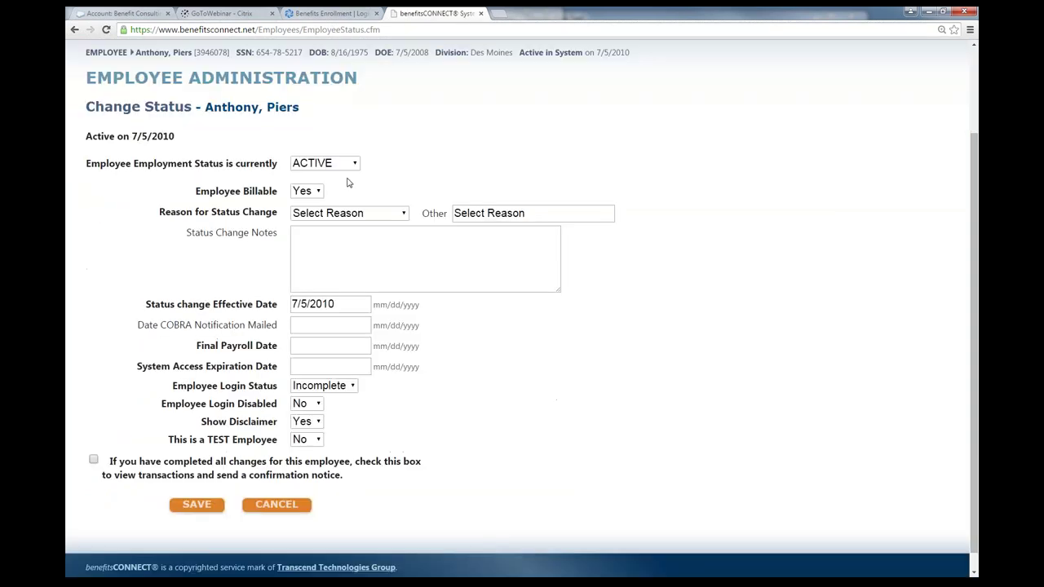
- Try a status change to Terminated with termination type Voluntary and reason Layoff, and cancel the form without saving
{"action": "left_click", "coordinate": [350, 164]}
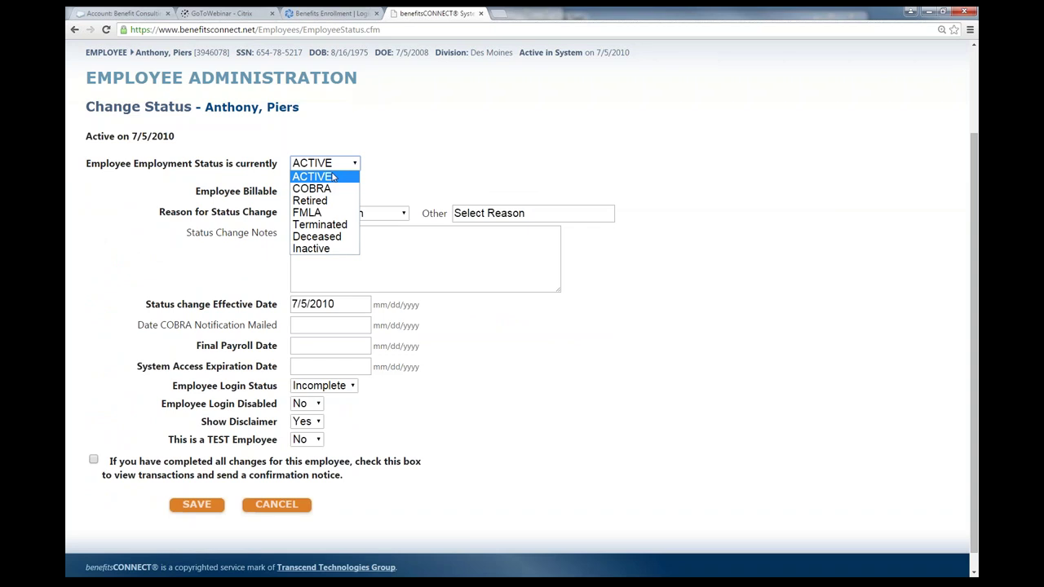
{"action": "left_click", "coordinate": [326, 224]}
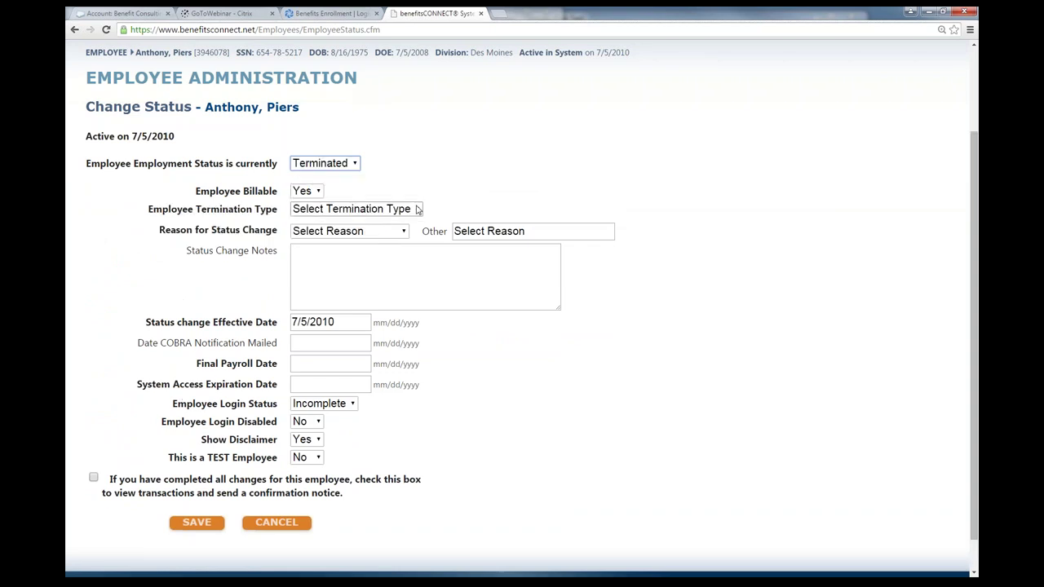
{"action": "left_click", "coordinate": [417, 209]}
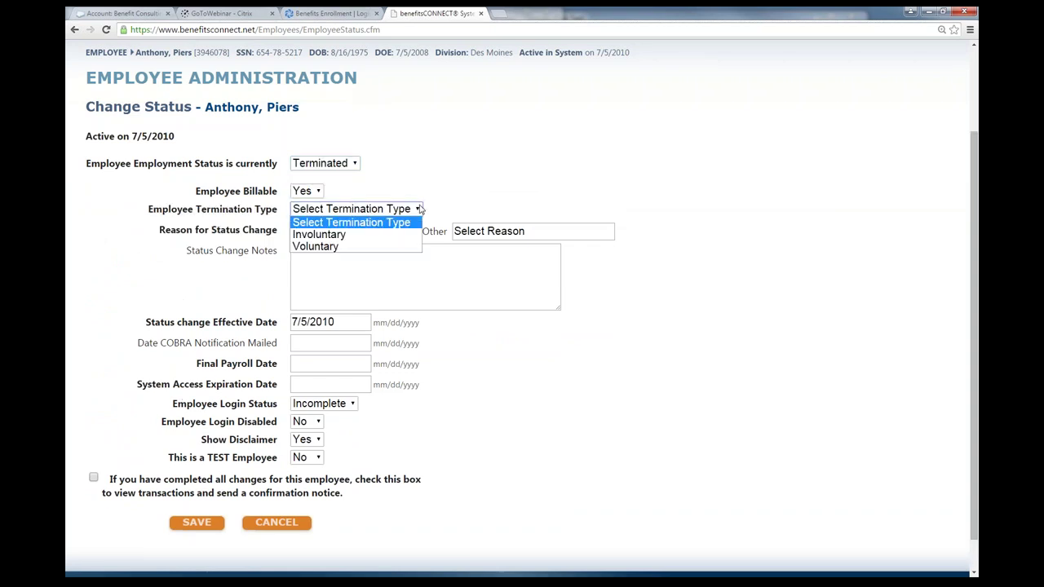
{"action": "left_click", "coordinate": [332, 246]}
{"action": "left_click", "coordinate": [403, 232]}
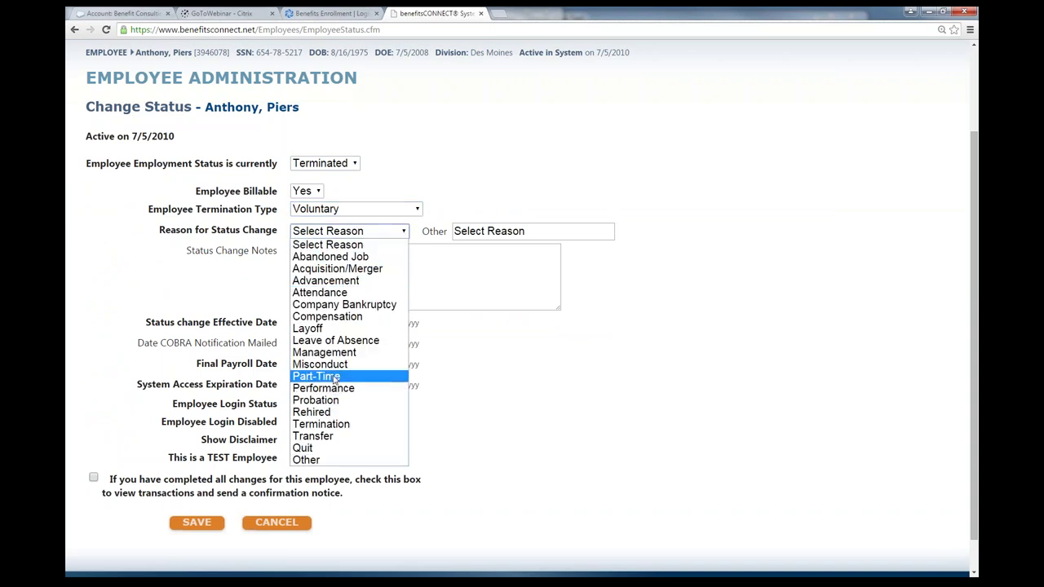
{"action": "left_click", "coordinate": [310, 328]}
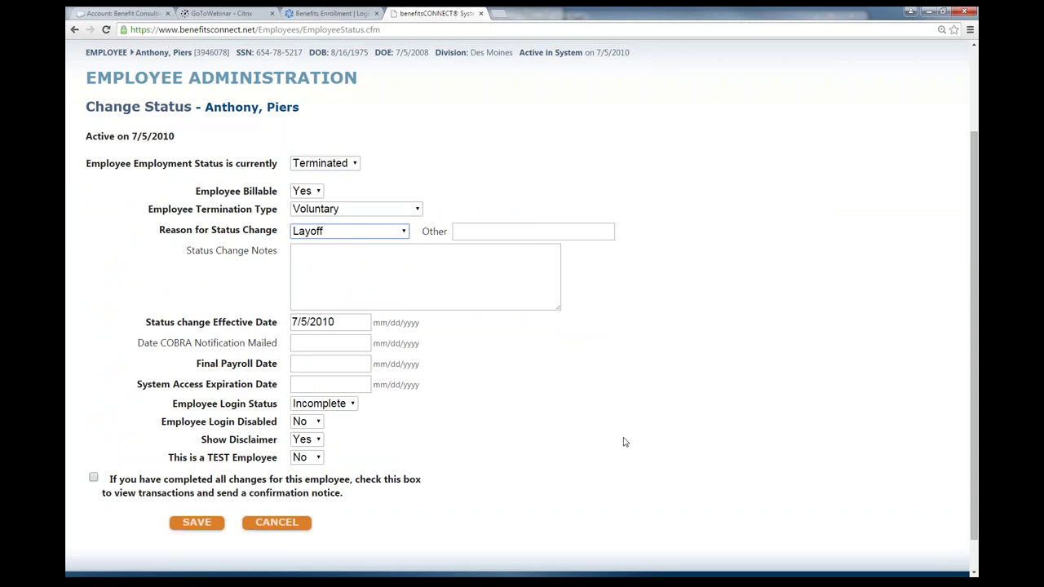
{"action": "left_click", "coordinate": [342, 322]}
{"action": "left_click", "coordinate": [341, 322]}
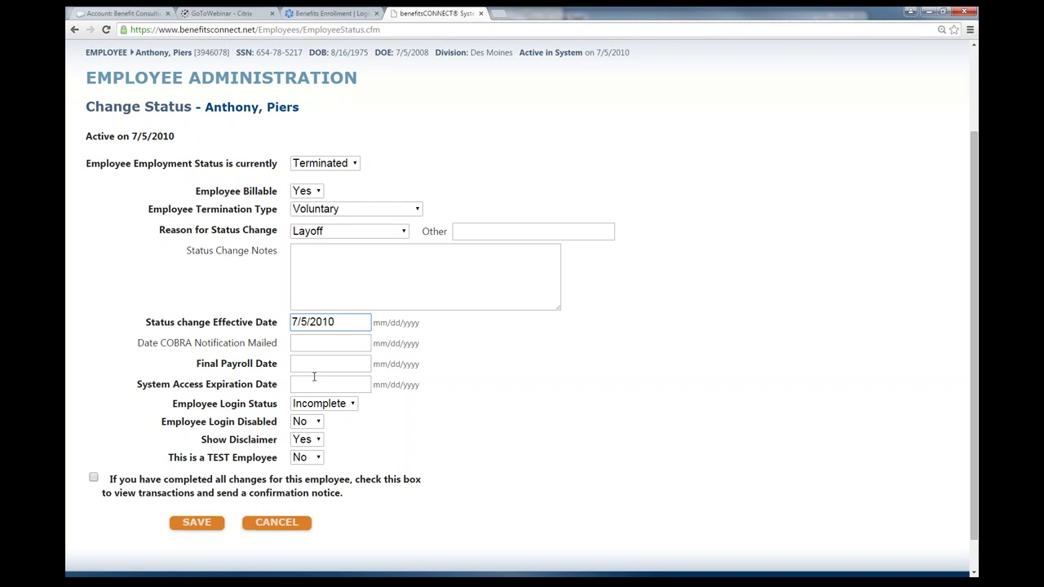
{"action": "left_click", "coordinate": [275, 525]}
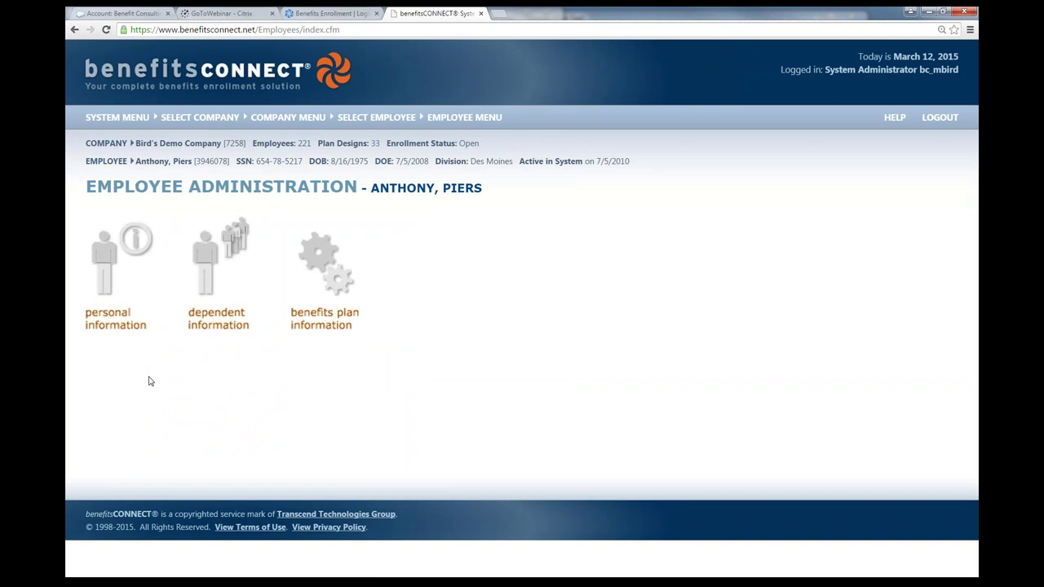
- Review the employee's personal information options and glance at the enrollment login page before returning to the employee record
{"action": "left_click", "coordinate": [116, 324]}
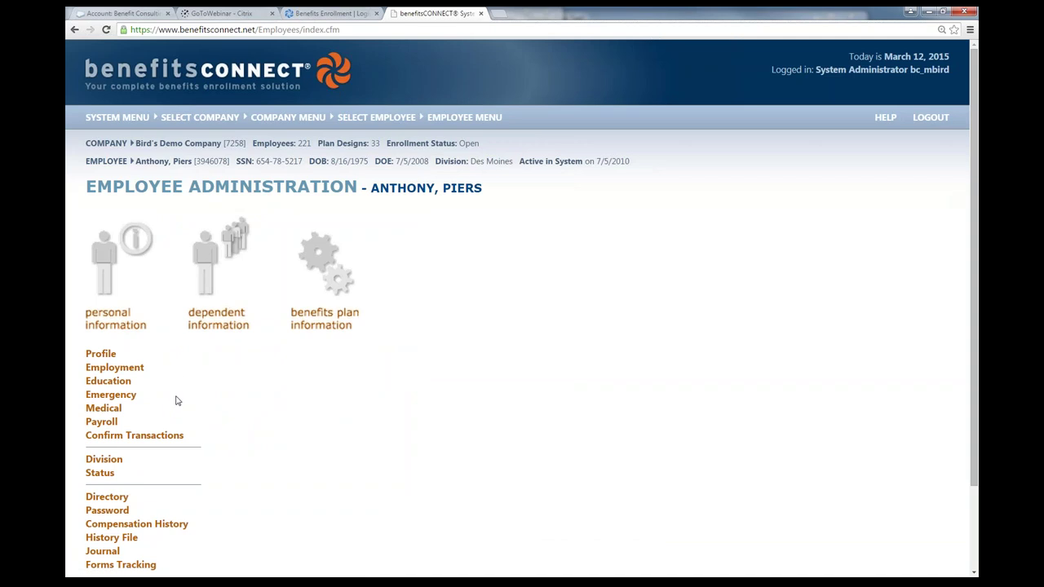
{"action": "scroll", "coordinate": [177, 400], "scroll_direction": "down", "scroll_amount": 1}
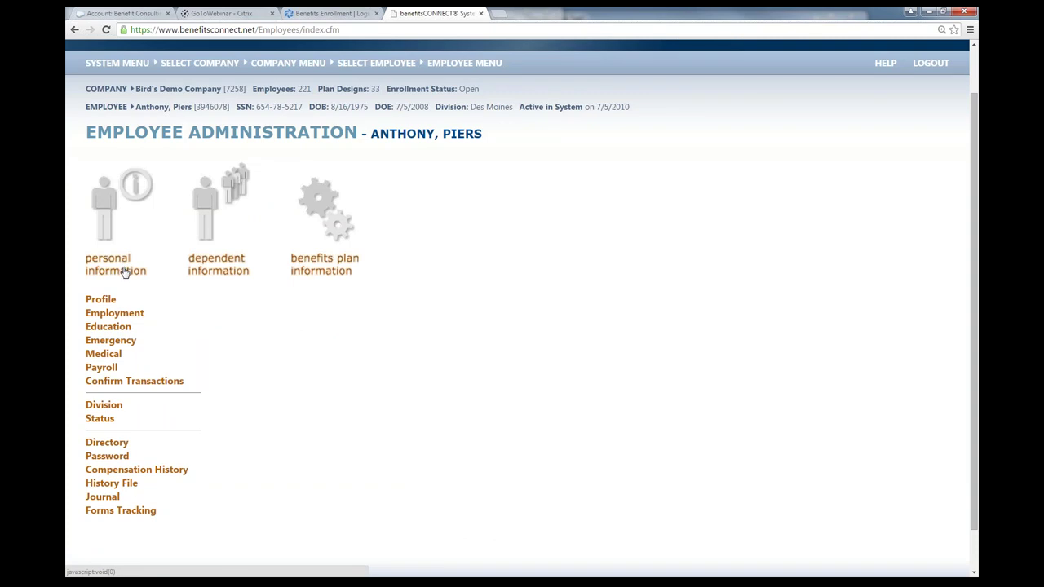
{"action": "left_click", "coordinate": [336, 14]}
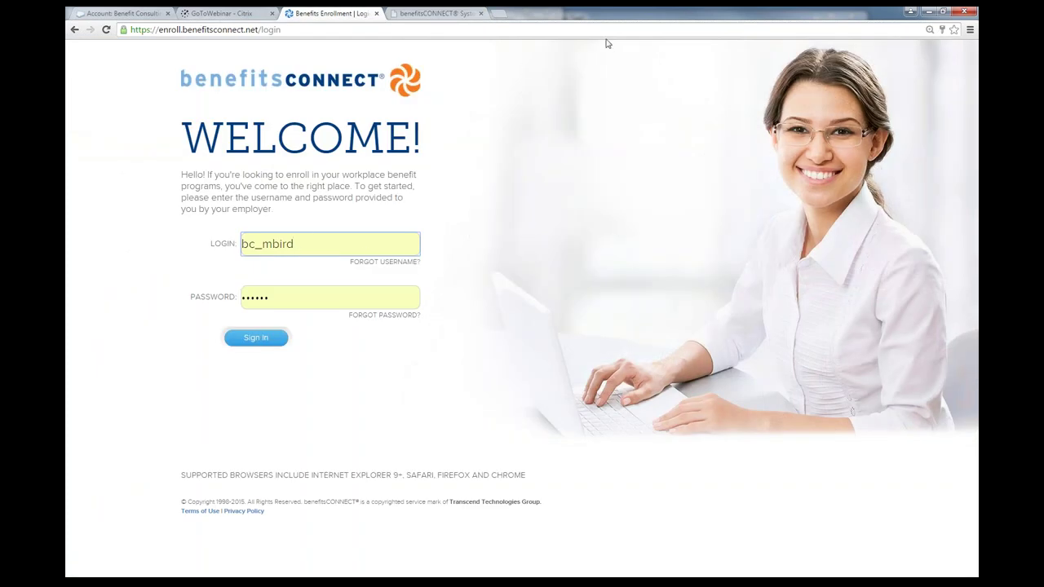
{"action": "left_click", "coordinate": [449, 14]}
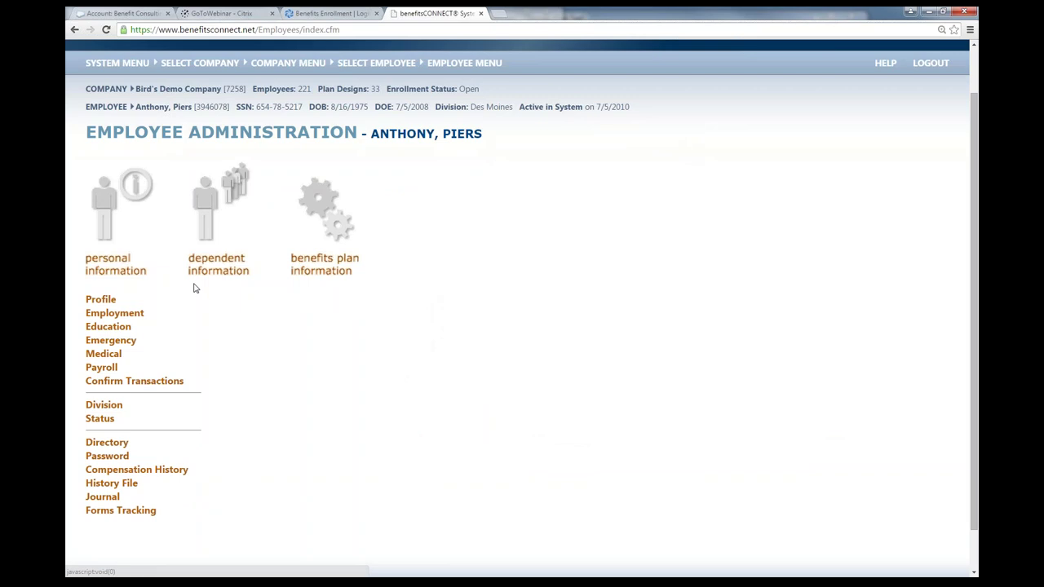
- Review the employee's Profile Information from general details through contact and marital status, and return to the employee menu without saving
{"action": "scroll", "coordinate": [180, 282], "scroll_direction": "down", "scroll_amount": 1}
{"action": "left_click", "coordinate": [102, 253]}
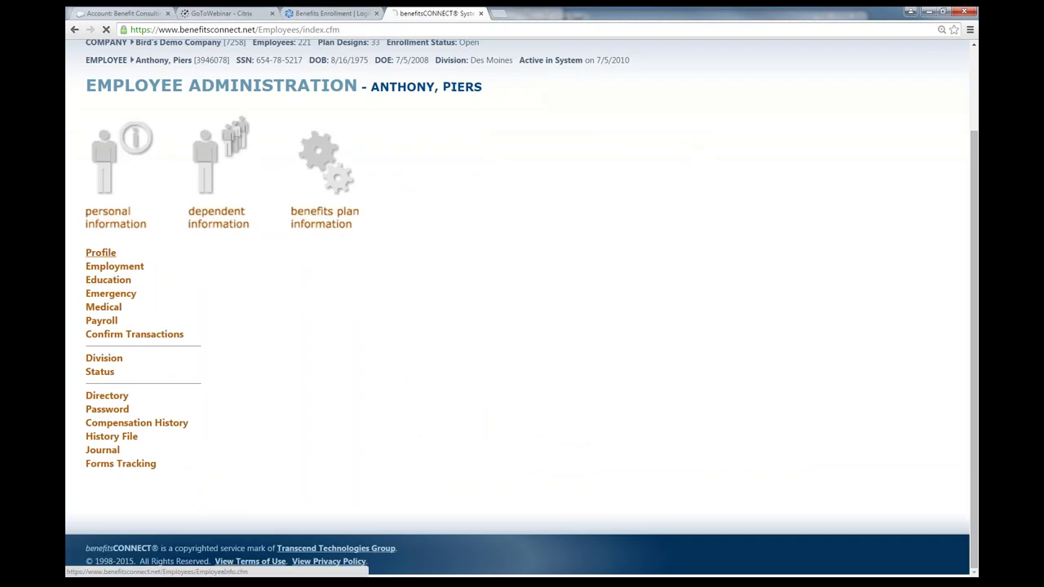
{"action": "scroll", "coordinate": [261, 259], "scroll_direction": "down", "scroll_amount": 2}
{"action": "scroll", "coordinate": [267, 256], "scroll_direction": "up", "scroll_amount": 2}
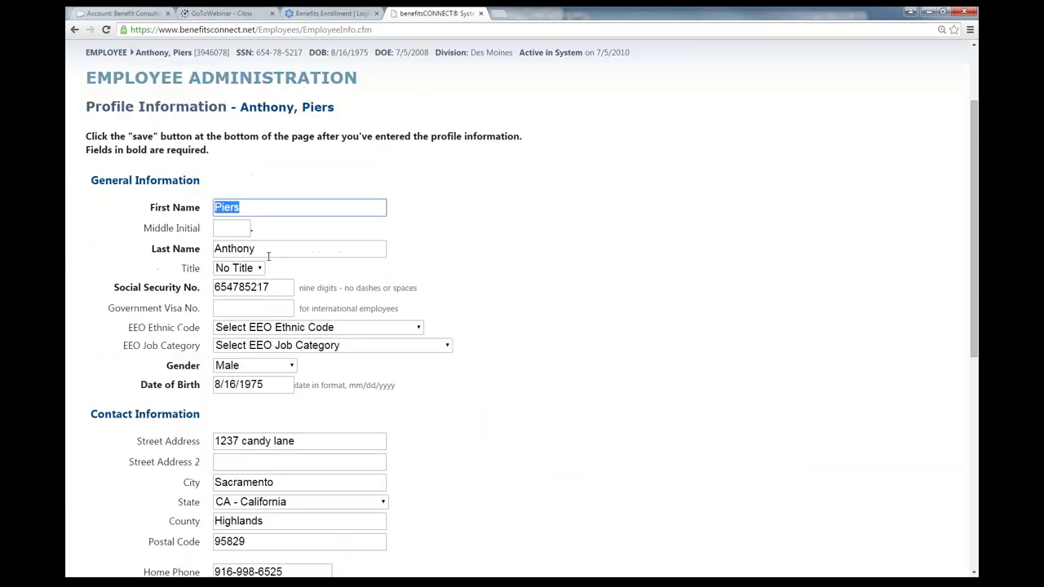
{"action": "scroll", "coordinate": [234, 257], "scroll_direction": "down", "scroll_amount": 3}
{"action": "scroll", "coordinate": [261, 310], "scroll_direction": "down", "scroll_amount": 3}
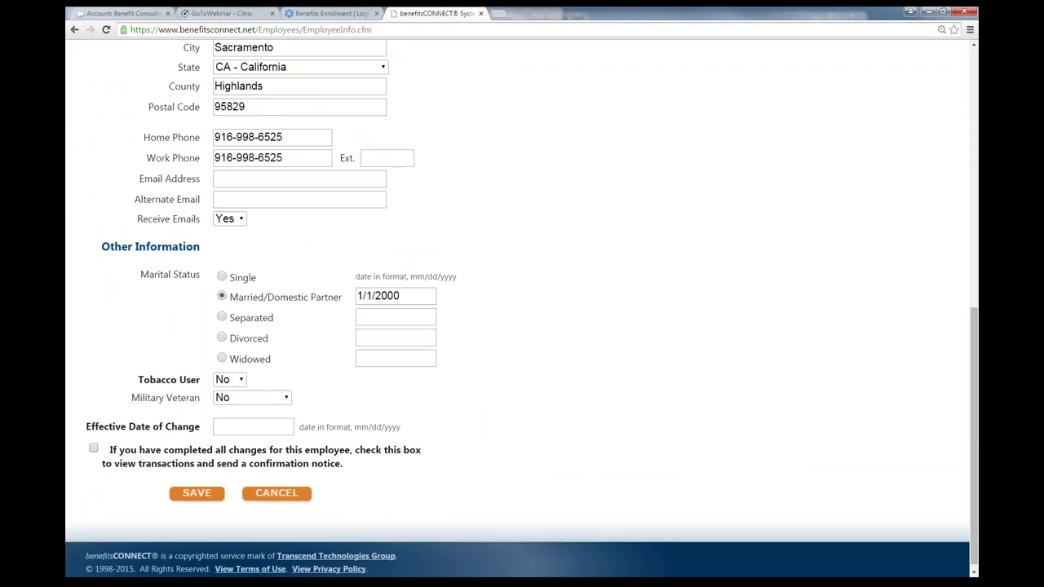
{"action": "scroll", "coordinate": [261, 310], "scroll_direction": "up", "scroll_amount": 3}
{"action": "left_click", "coordinate": [74, 30]}
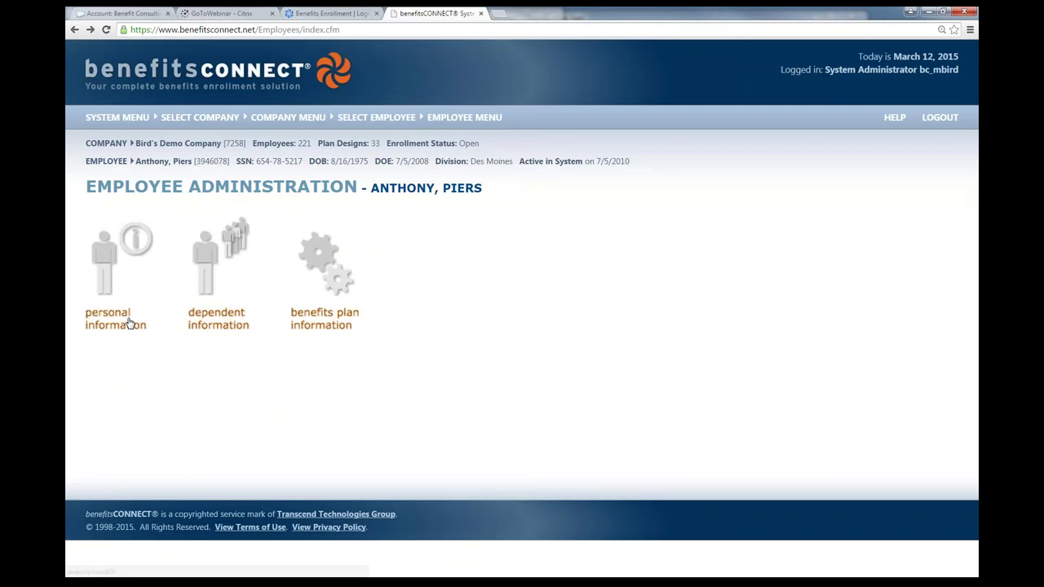
- Open the employee's Employment information and inspect the Employee Category and Employee Type options without changing either selection
{"action": "left_click", "coordinate": [132, 325]}
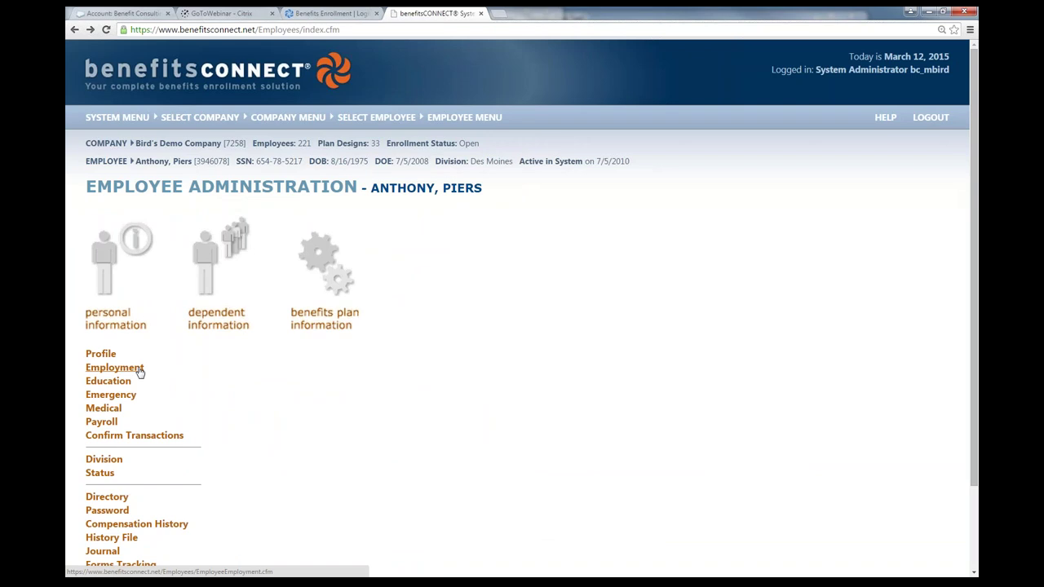
{"action": "left_click", "coordinate": [114, 367]}
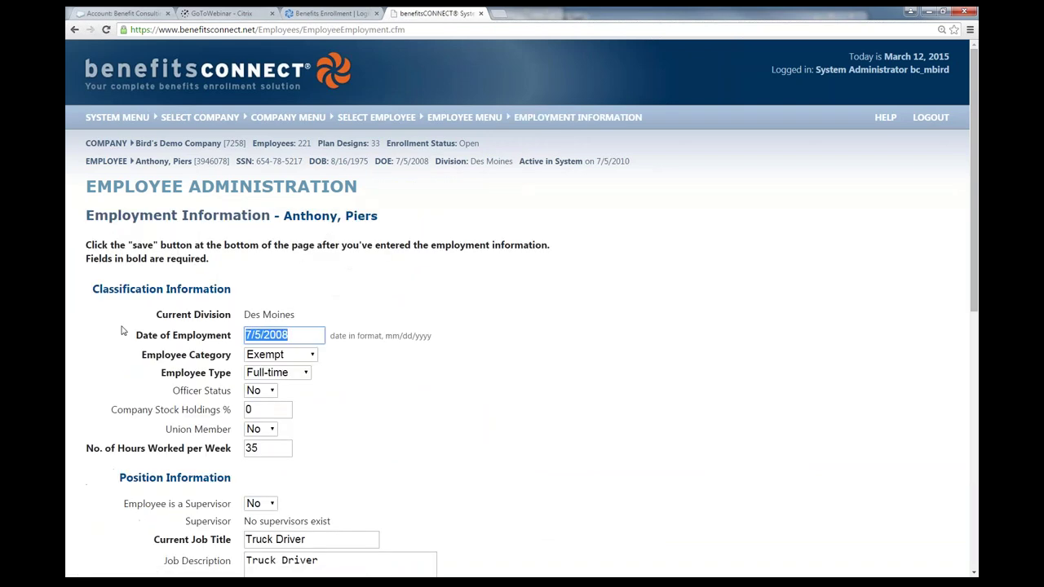
{"action": "scroll", "coordinate": [521, 326], "scroll_direction": "down", "scroll_amount": 2}
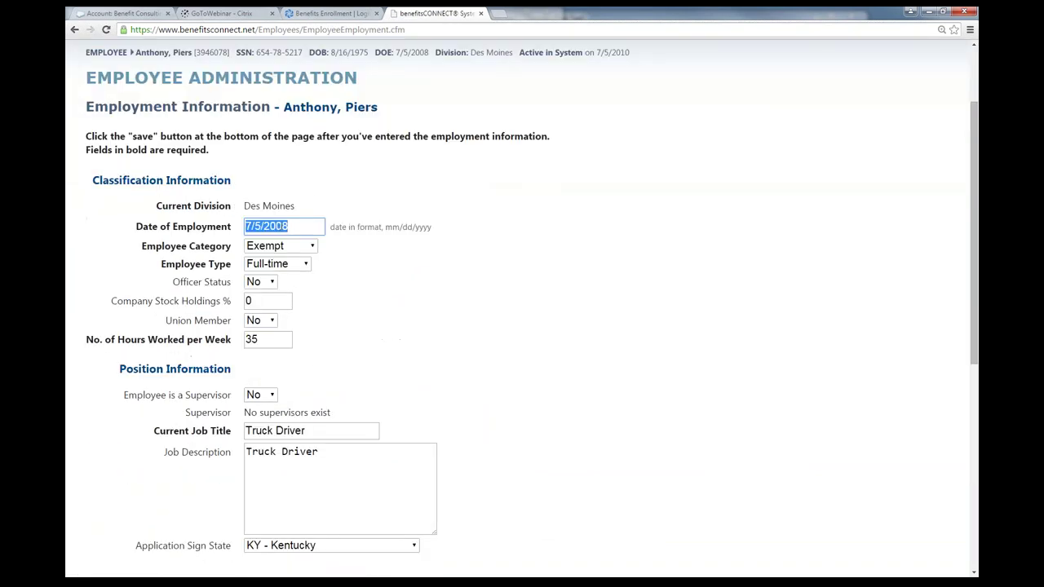
{"action": "left_click", "coordinate": [315, 246]}
{"action": "left_click", "coordinate": [376, 278]}
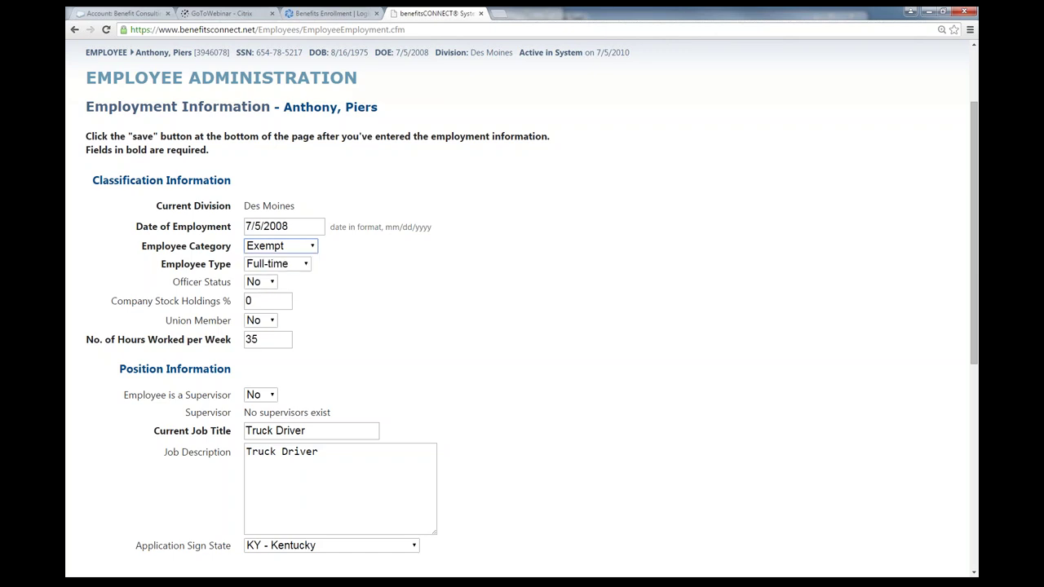
{"action": "left_click", "coordinate": [305, 264]}
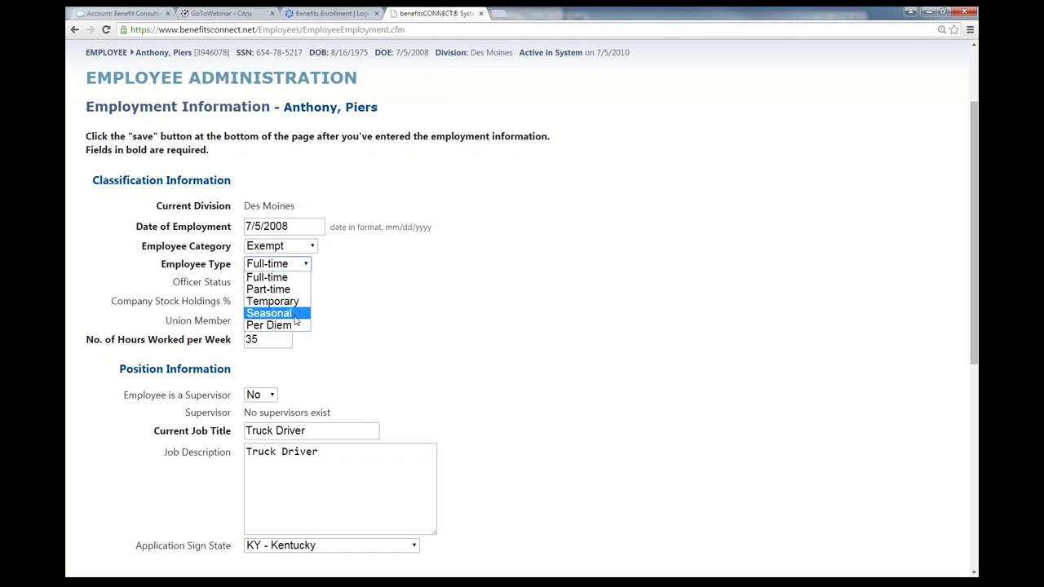
{"action": "left_click", "coordinate": [421, 309]}
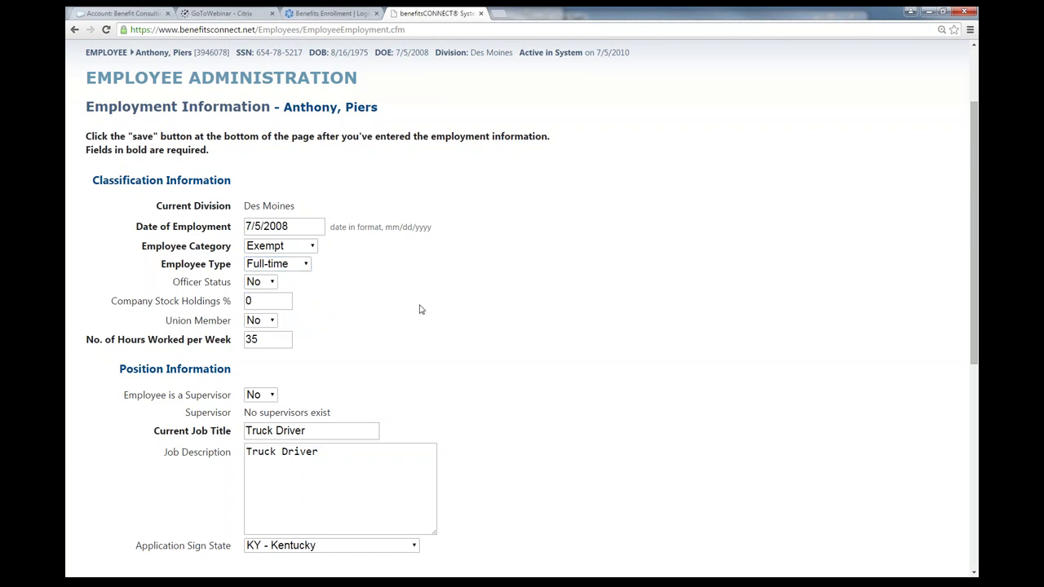
- Review the Position Information and Employment Reviews sections of the employment record, and return to the employee menu without saving
{"action": "scroll", "coordinate": [418, 311], "scroll_direction": "down", "scroll_amount": 1}
{"action": "scroll", "coordinate": [418, 312], "scroll_direction": "down", "scroll_amount": 1}
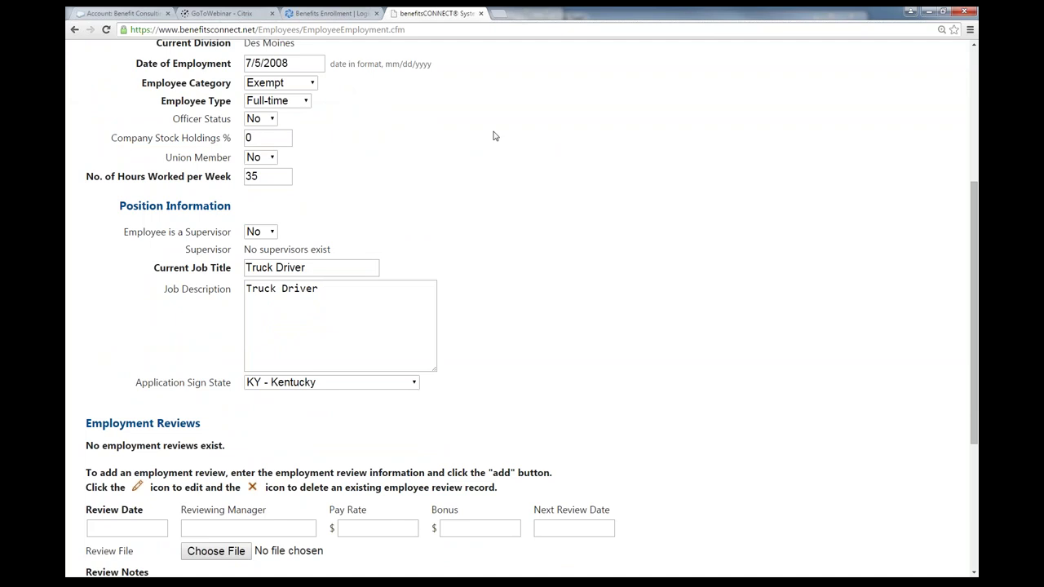
{"action": "scroll", "coordinate": [359, 135], "scroll_direction": "down", "scroll_amount": 2}
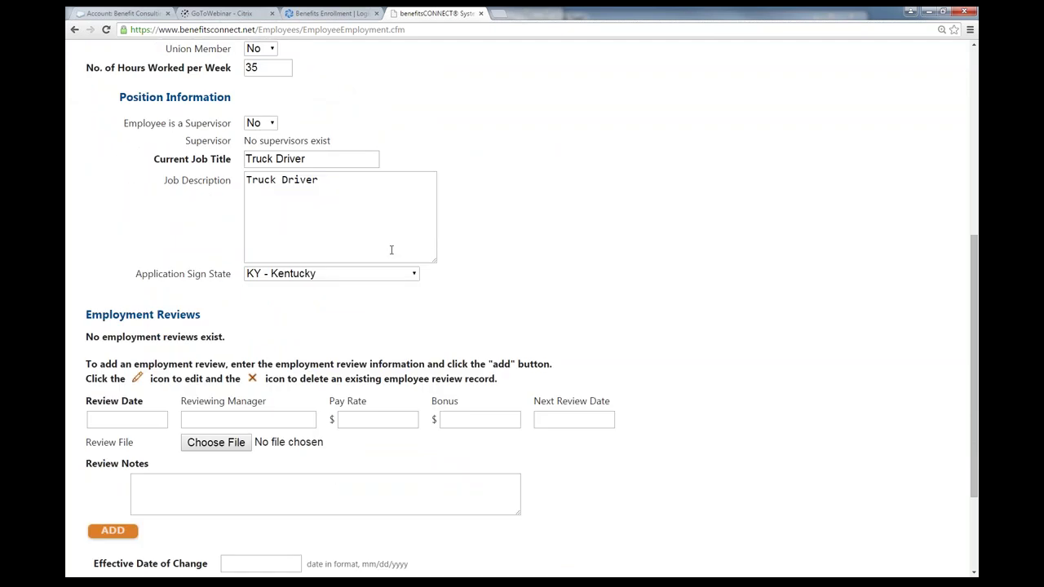
{"action": "scroll", "coordinate": [391, 249], "scroll_direction": "down", "scroll_amount": 3}
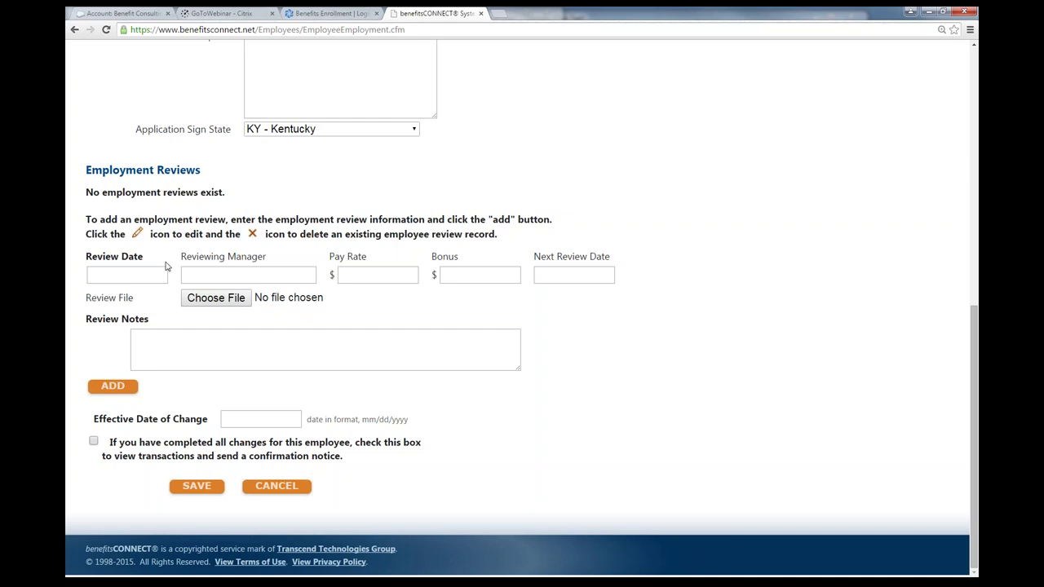
{"action": "scroll", "coordinate": [167, 257], "scroll_direction": "up", "scroll_amount": 15}
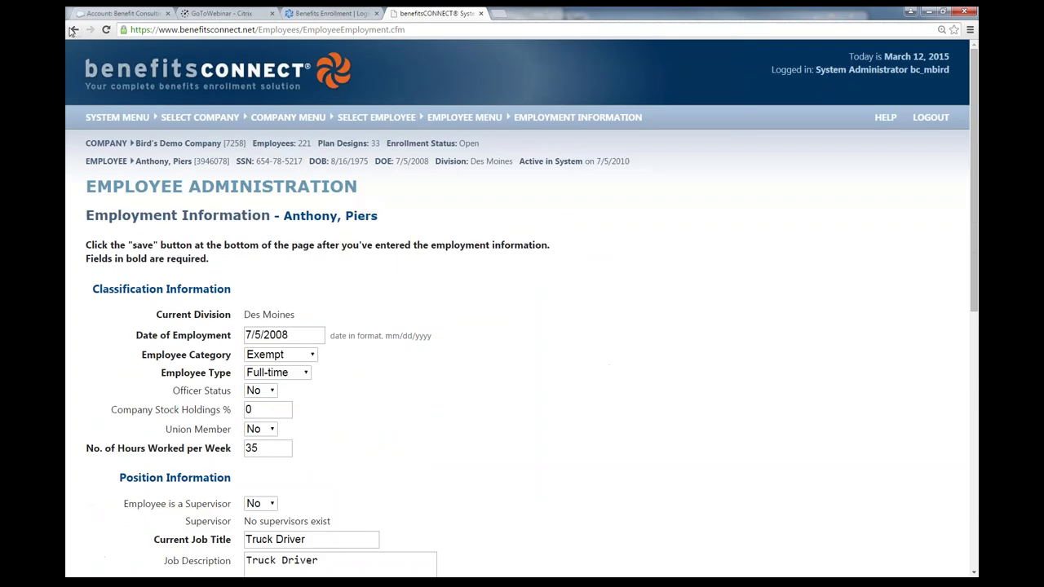
{"action": "left_click", "coordinate": [74, 29]}
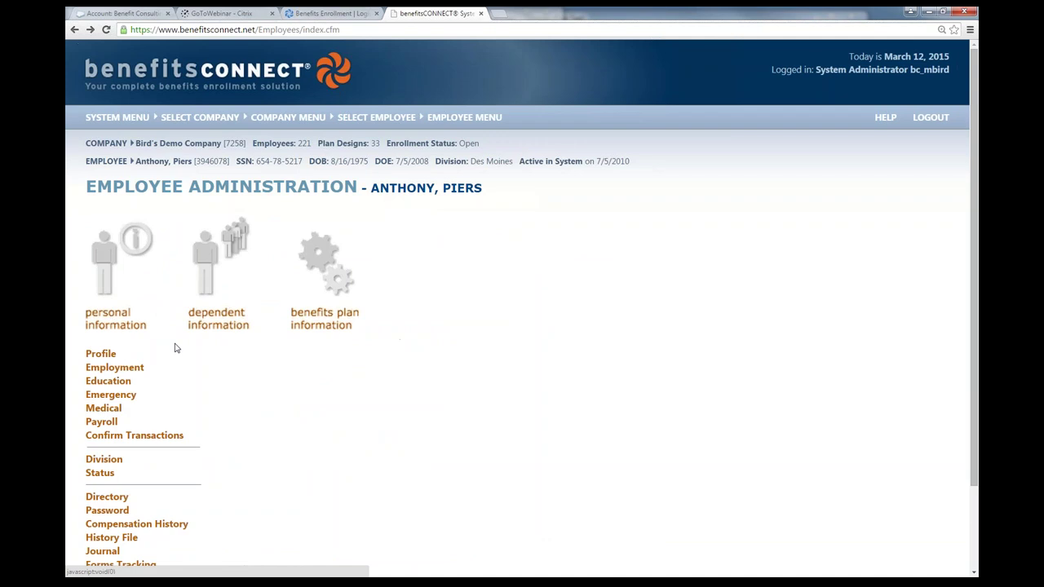
- Open the employee's Payroll information and review the pay rate, salary, bonus and pay frequency fields
{"action": "scroll", "coordinate": [174, 345], "scroll_direction": "down", "scroll_amount": 2}
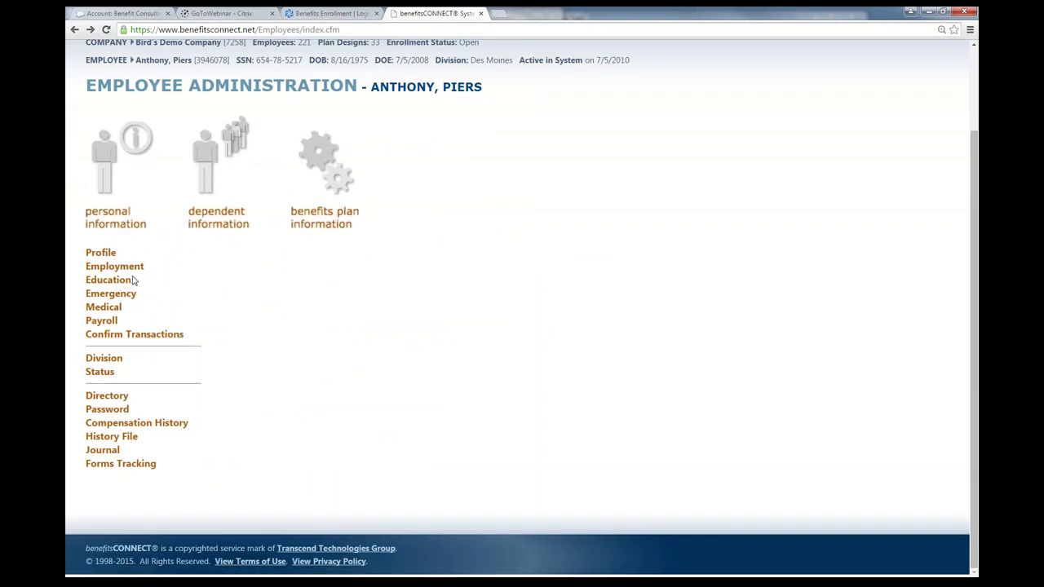
{"action": "left_click", "coordinate": [111, 322]}
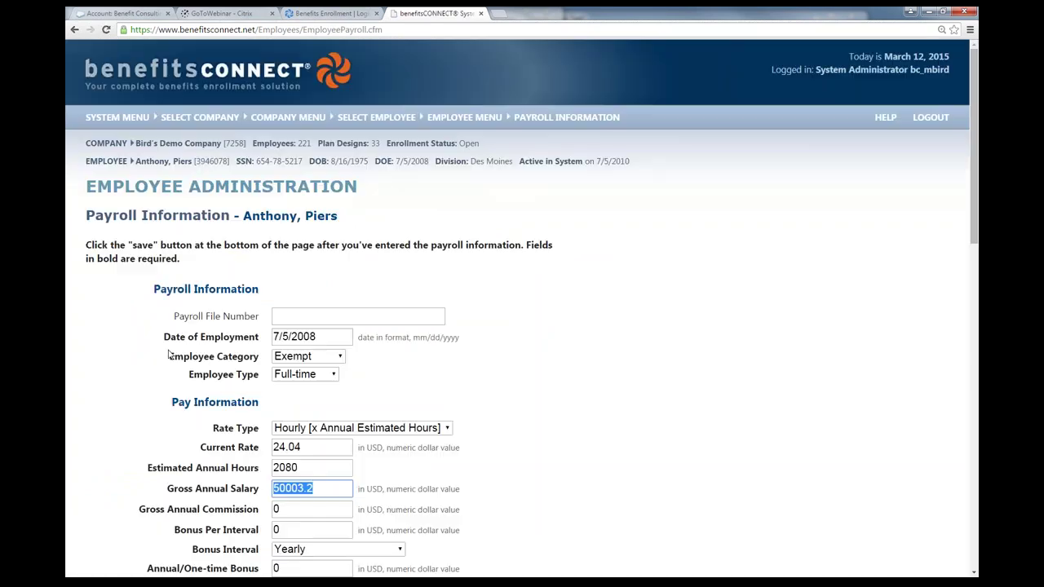
{"action": "scroll", "coordinate": [405, 380], "scroll_direction": "down", "scroll_amount": 1}
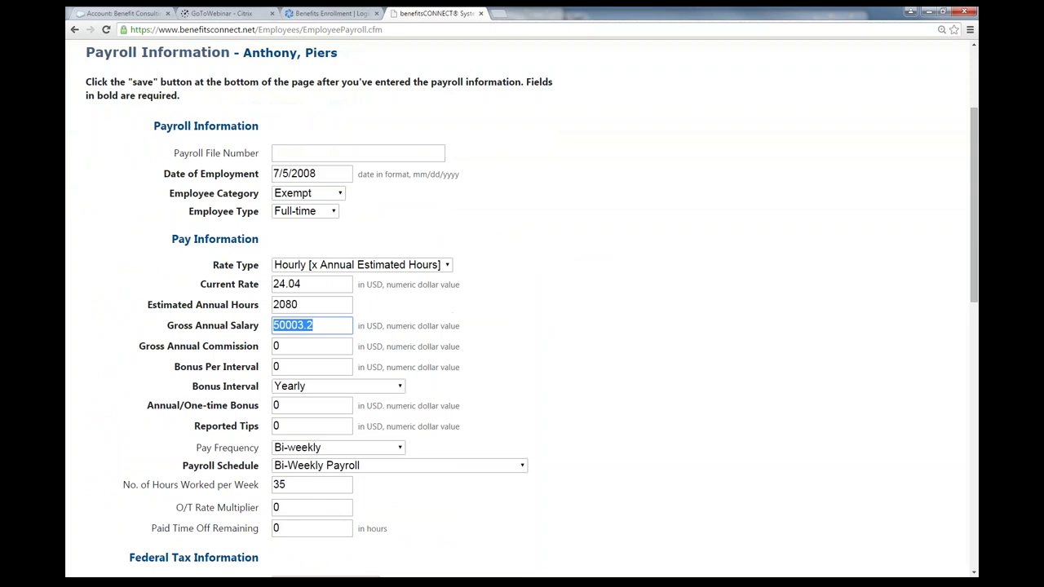
{"action": "scroll", "coordinate": [405, 380], "scroll_direction": "down", "scroll_amount": 1}
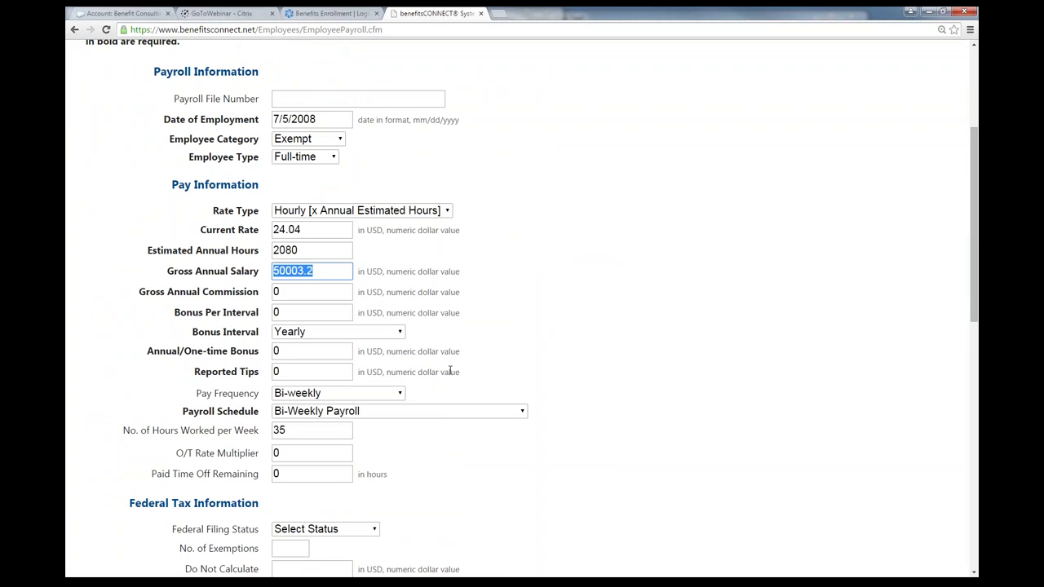
{"action": "scroll", "coordinate": [450, 371], "scroll_direction": "down", "scroll_amount": 2}
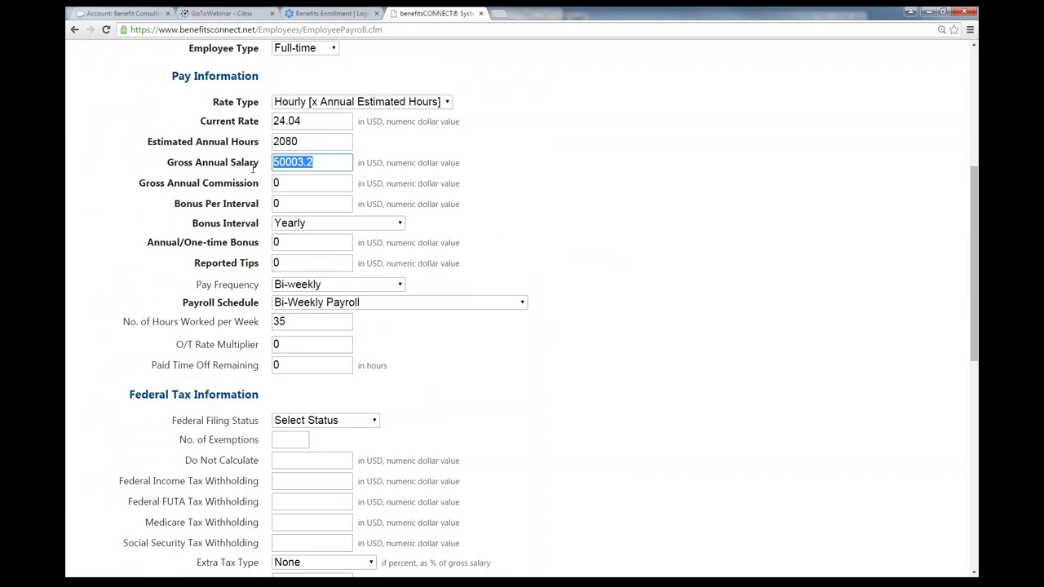
{"action": "scroll", "coordinate": [278, 234], "scroll_direction": "down", "scroll_amount": 1}
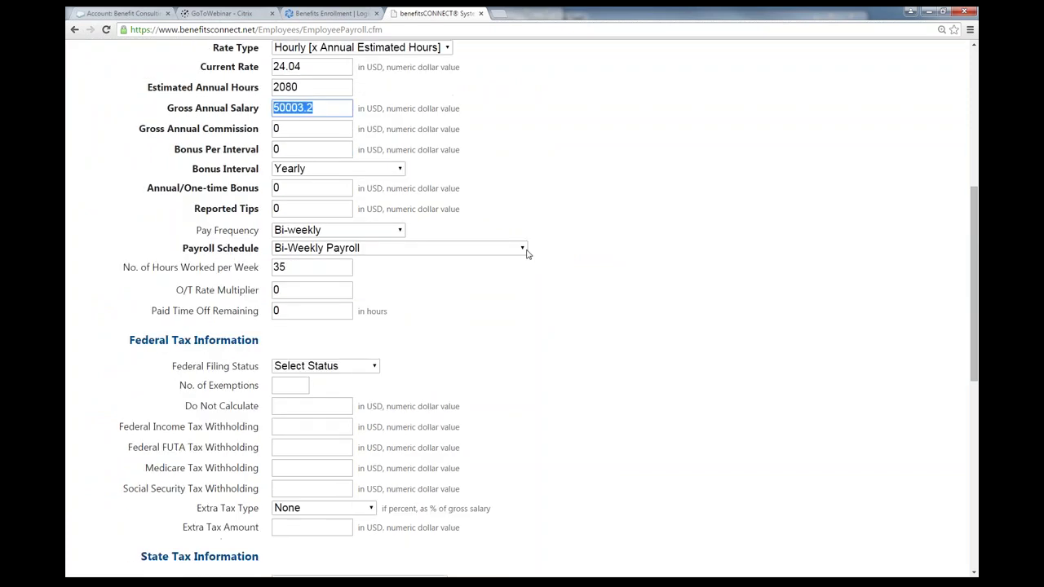
- Inspect the Payroll Schedule options and the federal, state and local tax sections, and cancel the payroll form without saving
{"action": "left_click", "coordinate": [523, 250]}
{"action": "left_click", "coordinate": [523, 248]}
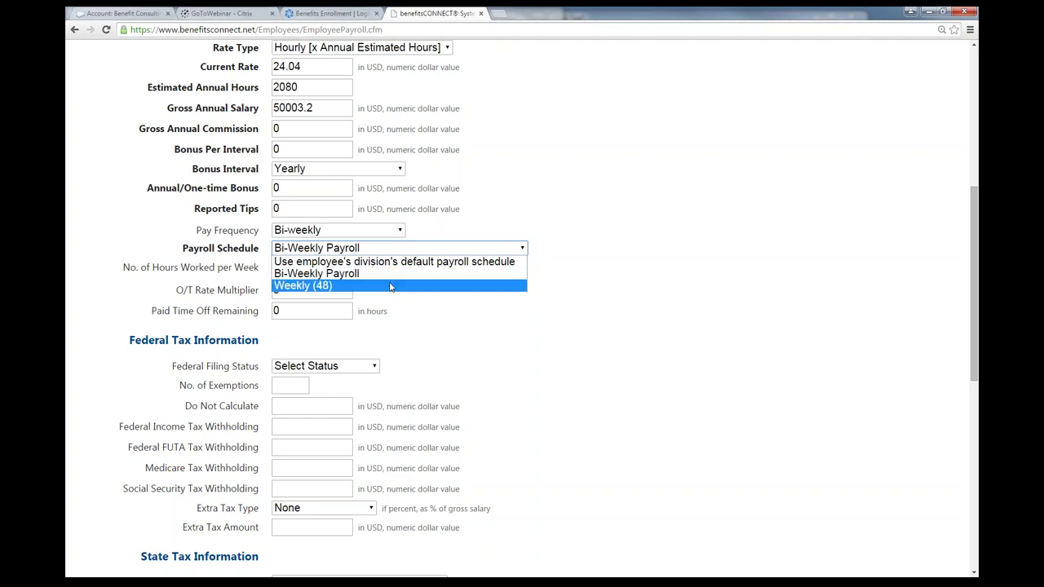
{"action": "left_click", "coordinate": [531, 175]}
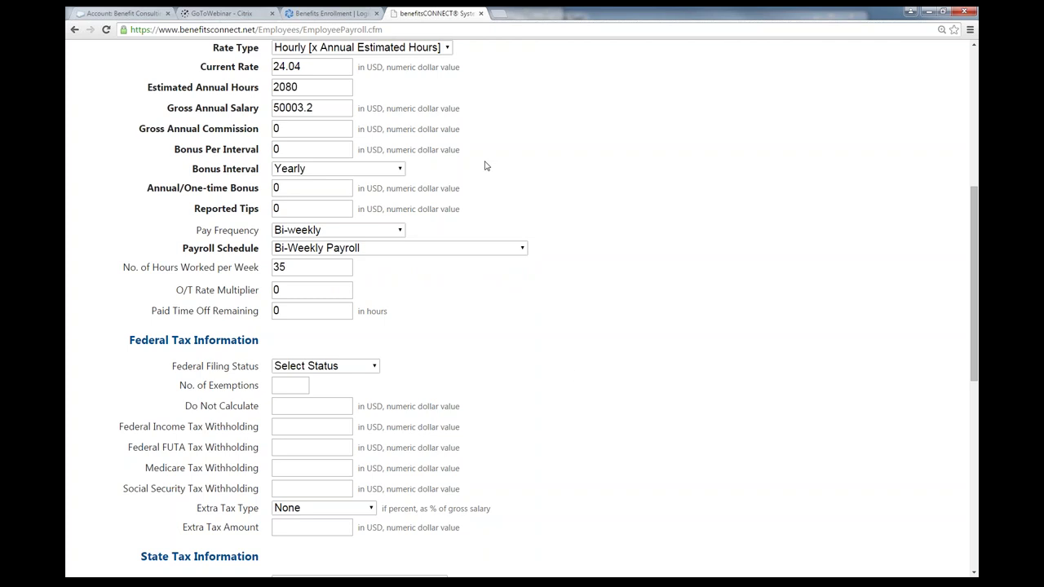
{"action": "scroll", "coordinate": [820, 269], "scroll_direction": "down", "scroll_amount": 7}
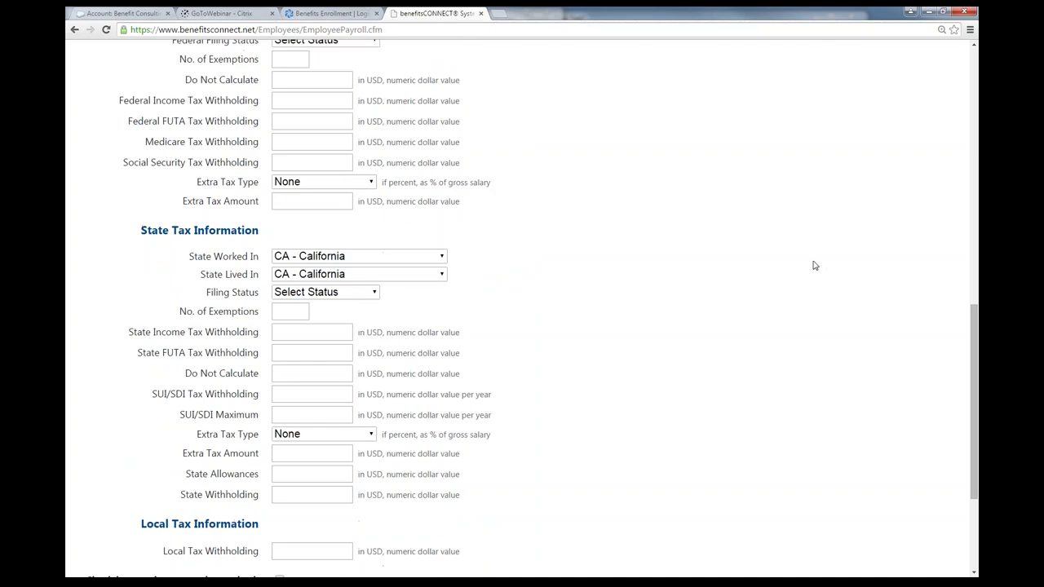
{"action": "left_click", "coordinate": [277, 486]}
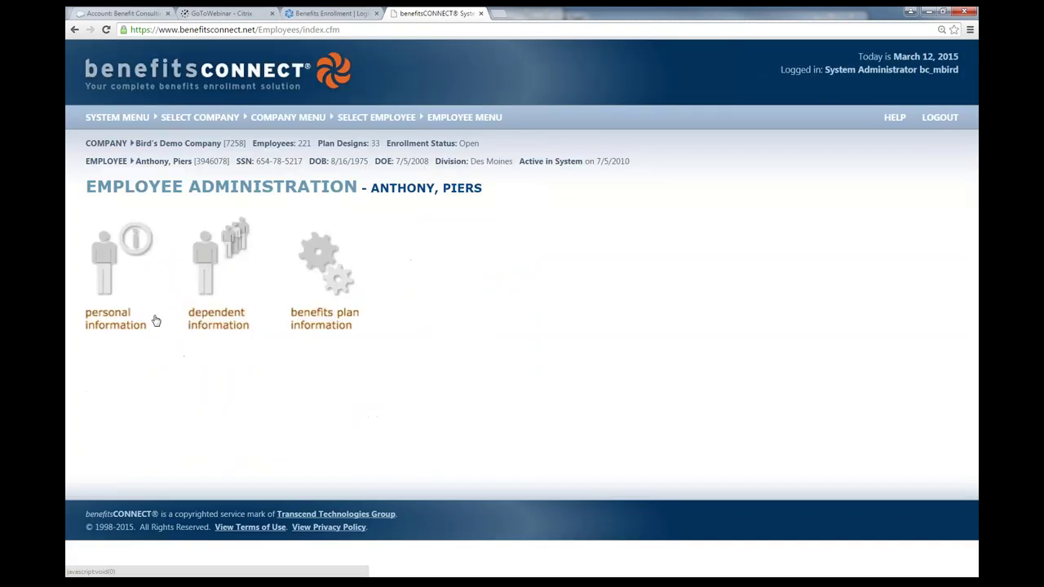
- View the employee's Journal page, return to the employee menu and show the dependent information list
{"action": "left_click", "coordinate": [114, 323]}
{"action": "scroll", "coordinate": [168, 343], "scroll_direction": "down", "scroll_amount": 2}
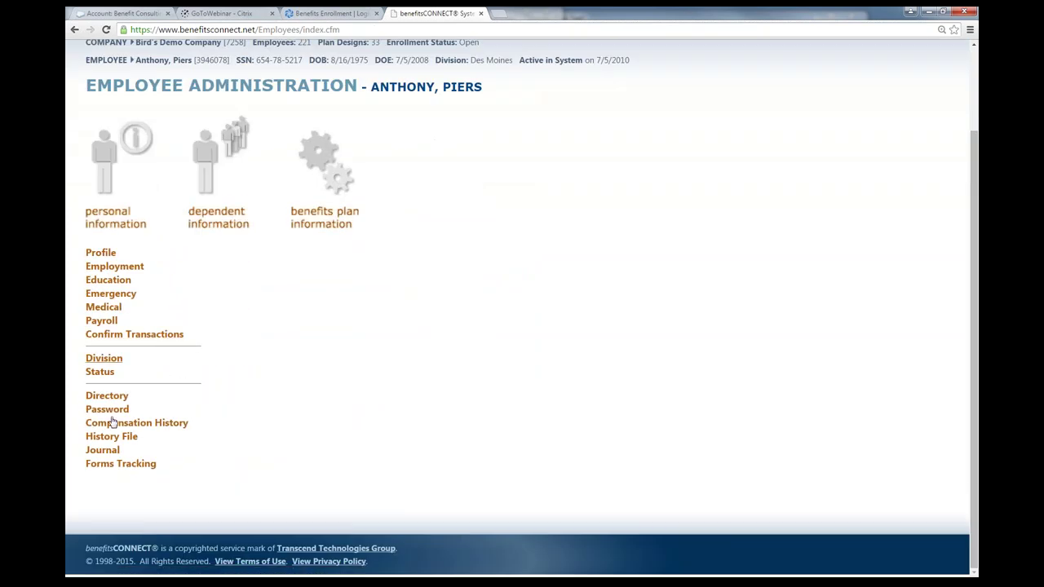
{"action": "left_click", "coordinate": [102, 450]}
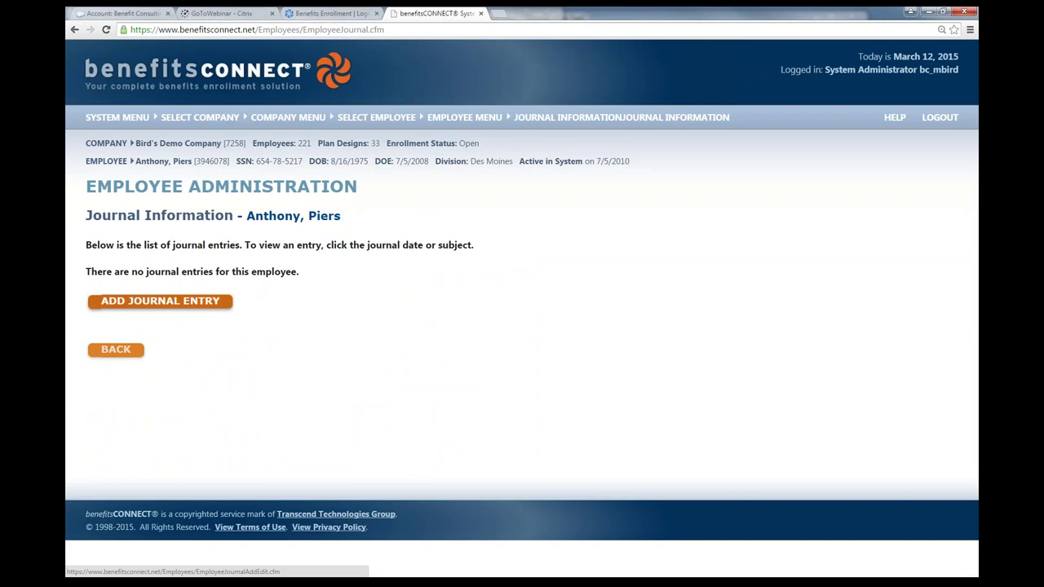
{"action": "left_click", "coordinate": [124, 350]}
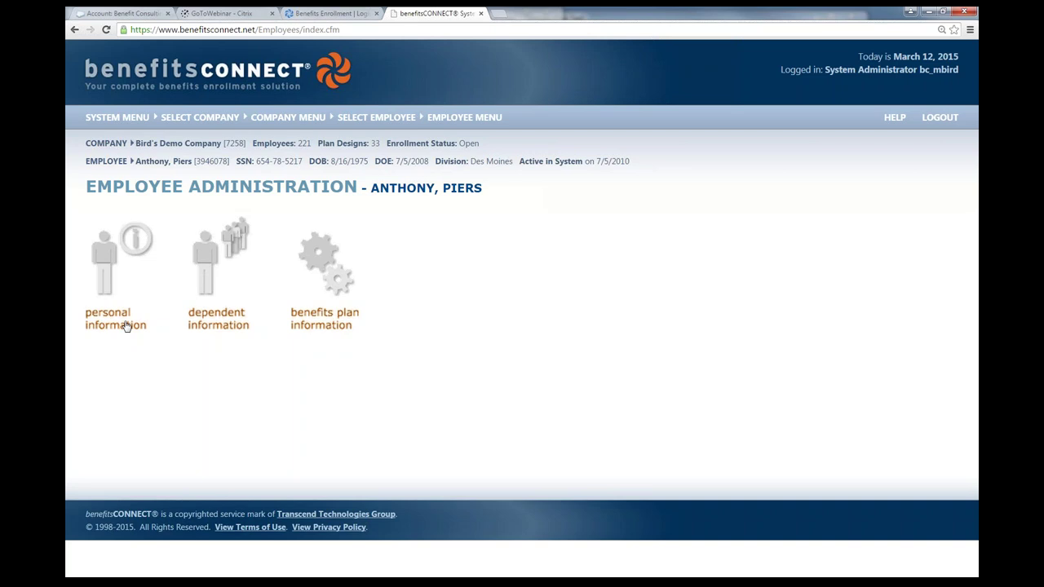
{"action": "left_click", "coordinate": [213, 320]}
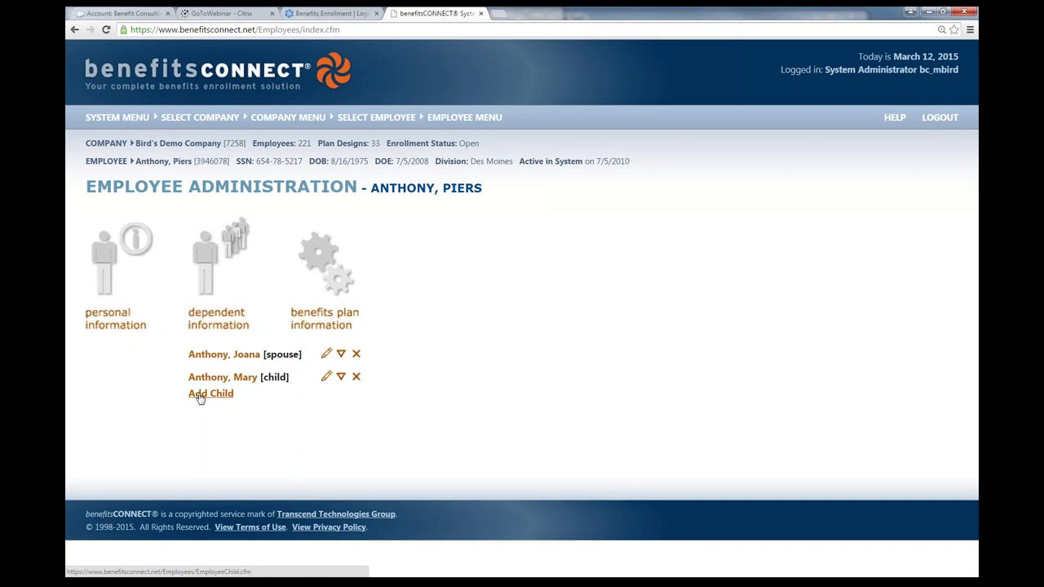
- Show the benefits plan options, open Benefit Plan Enrollment and review the available Medical plans for the employee
{"action": "left_click", "coordinate": [335, 324]}
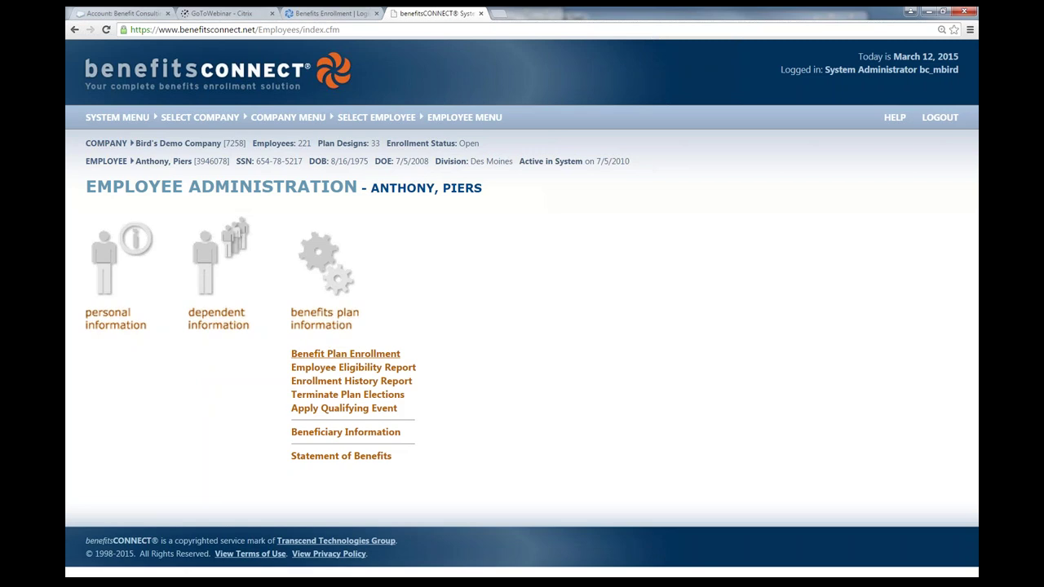
{"action": "left_click", "coordinate": [342, 356]}
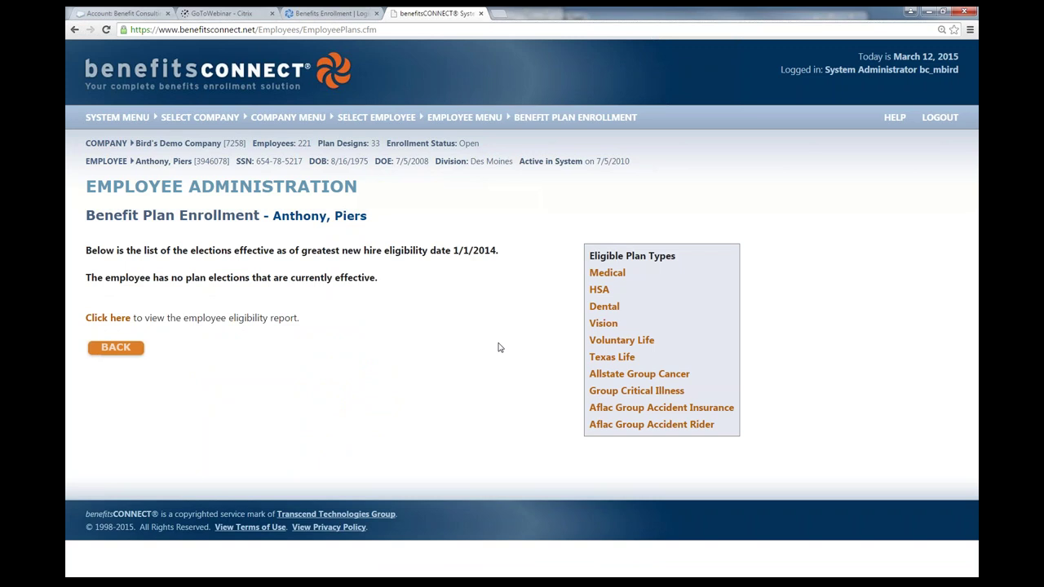
{"action": "left_click", "coordinate": [607, 275]}
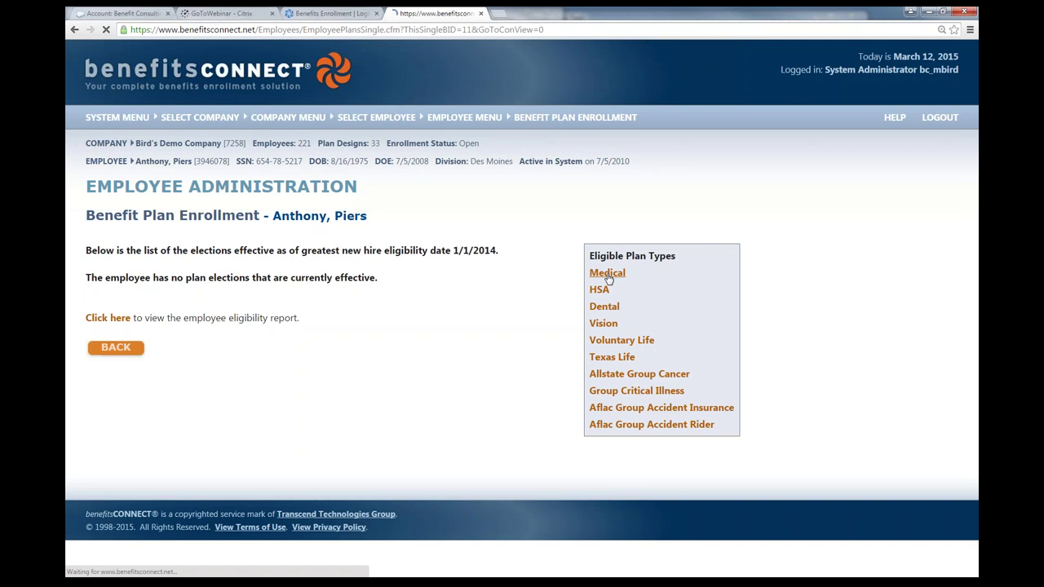
{"action": "scroll", "coordinate": [264, 310], "scroll_direction": "down", "scroll_amount": 3}
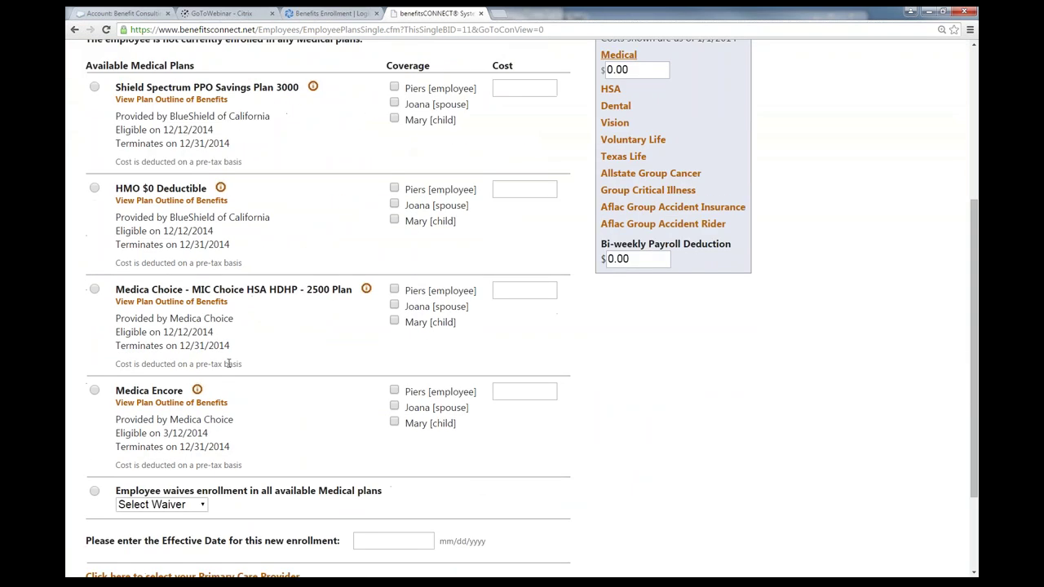